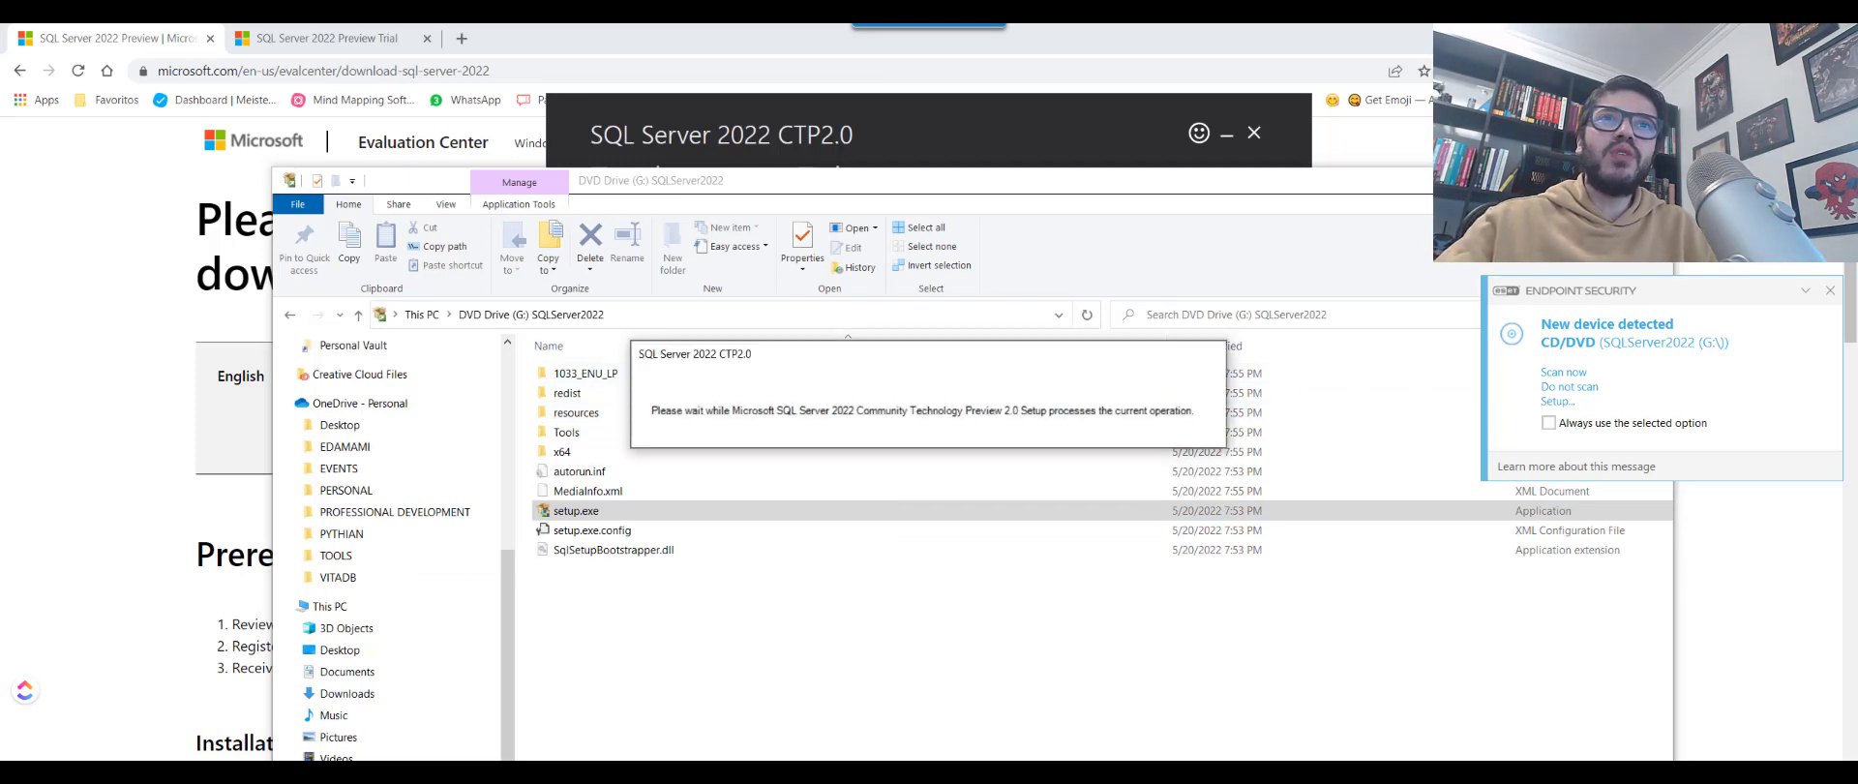
- Dismiss the new device notification and start a new SQL Server stand-alone installation from the Installation Center
left_click(1830, 291)
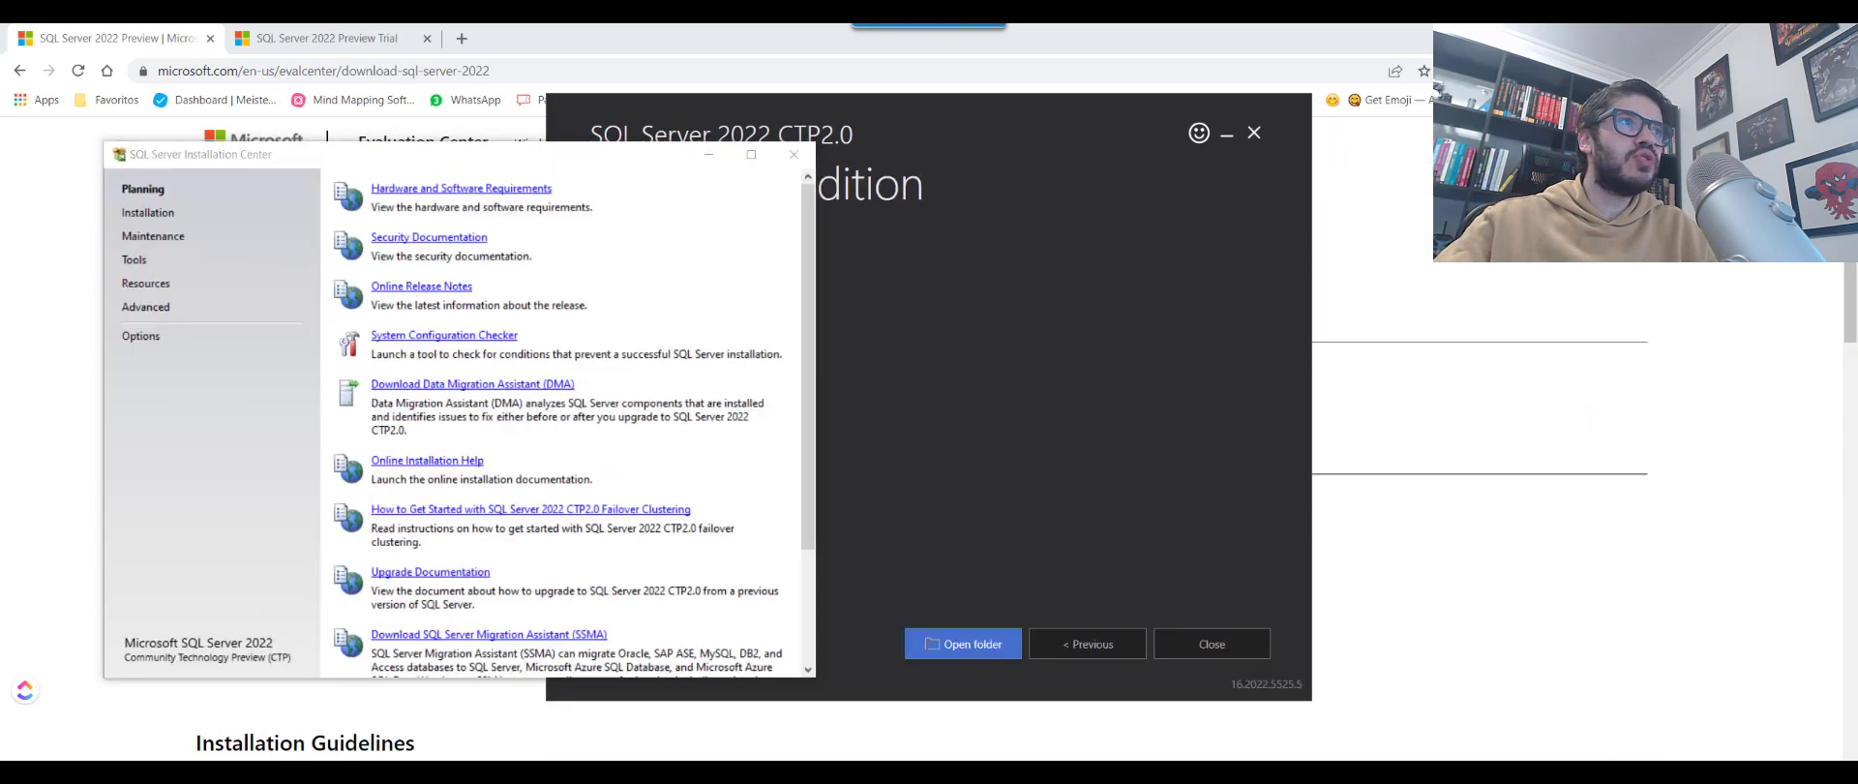
left_click_drag(440, 162, 932, 181)
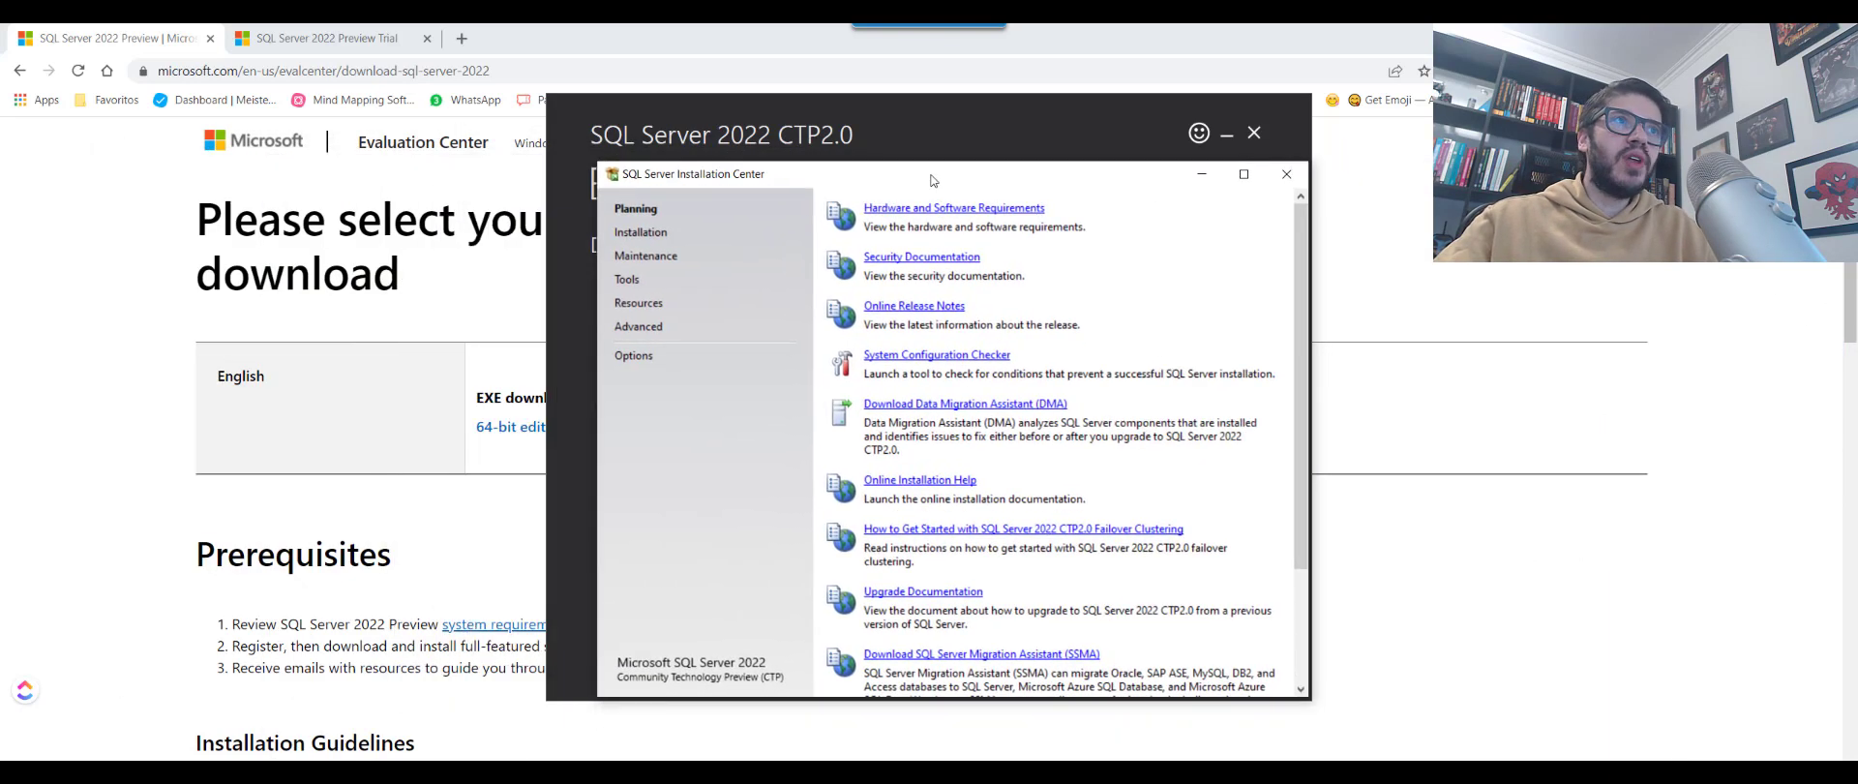
left_click(637, 238)
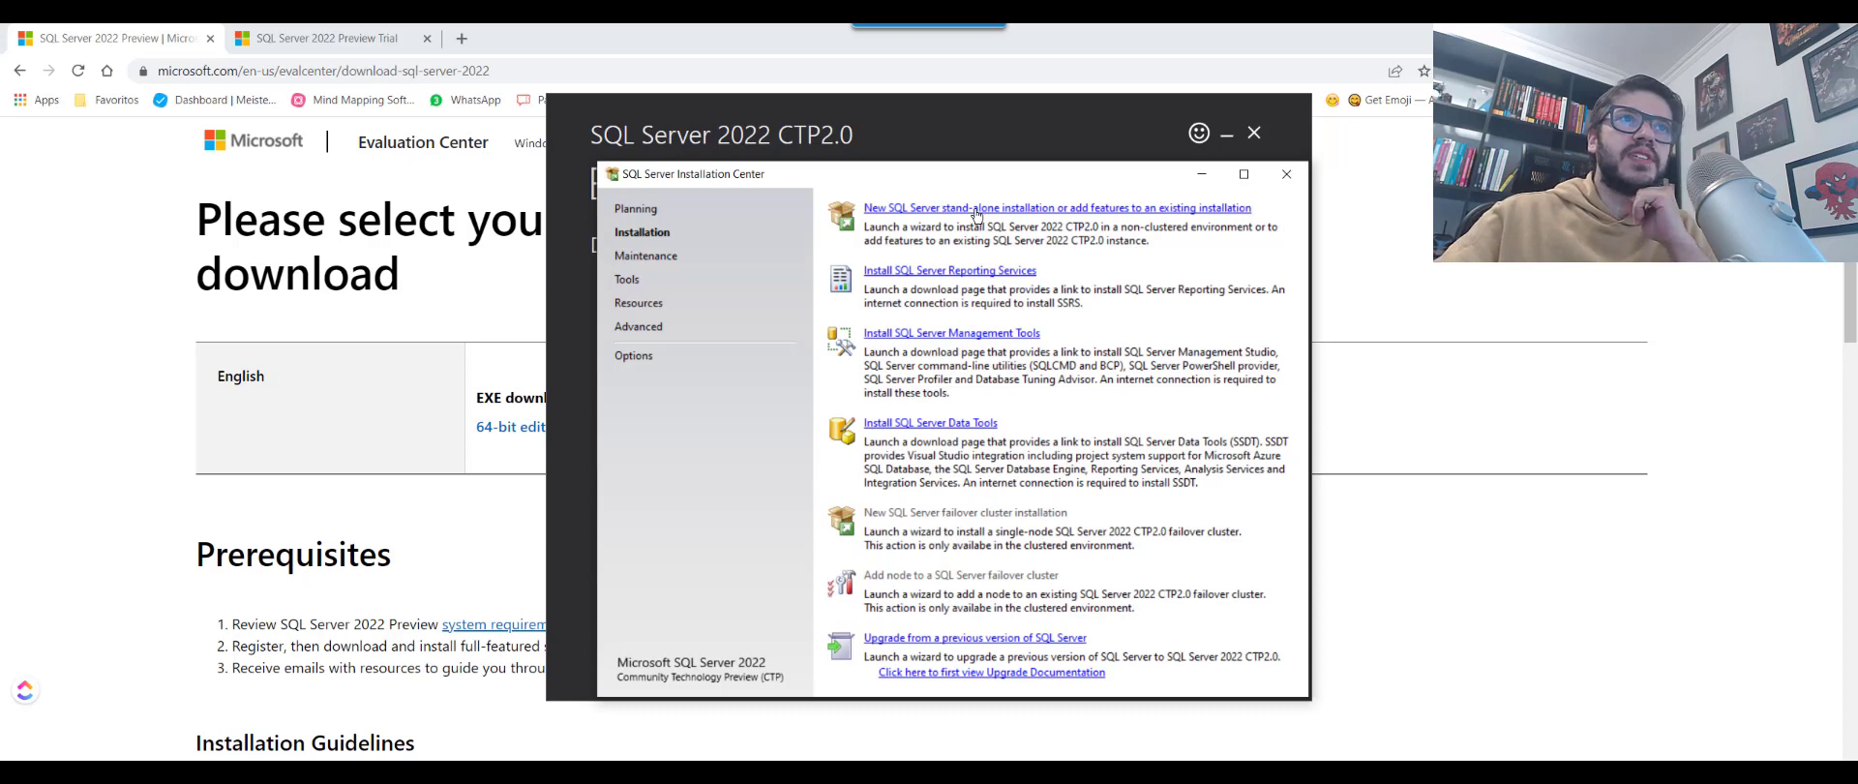
left_click(976, 211)
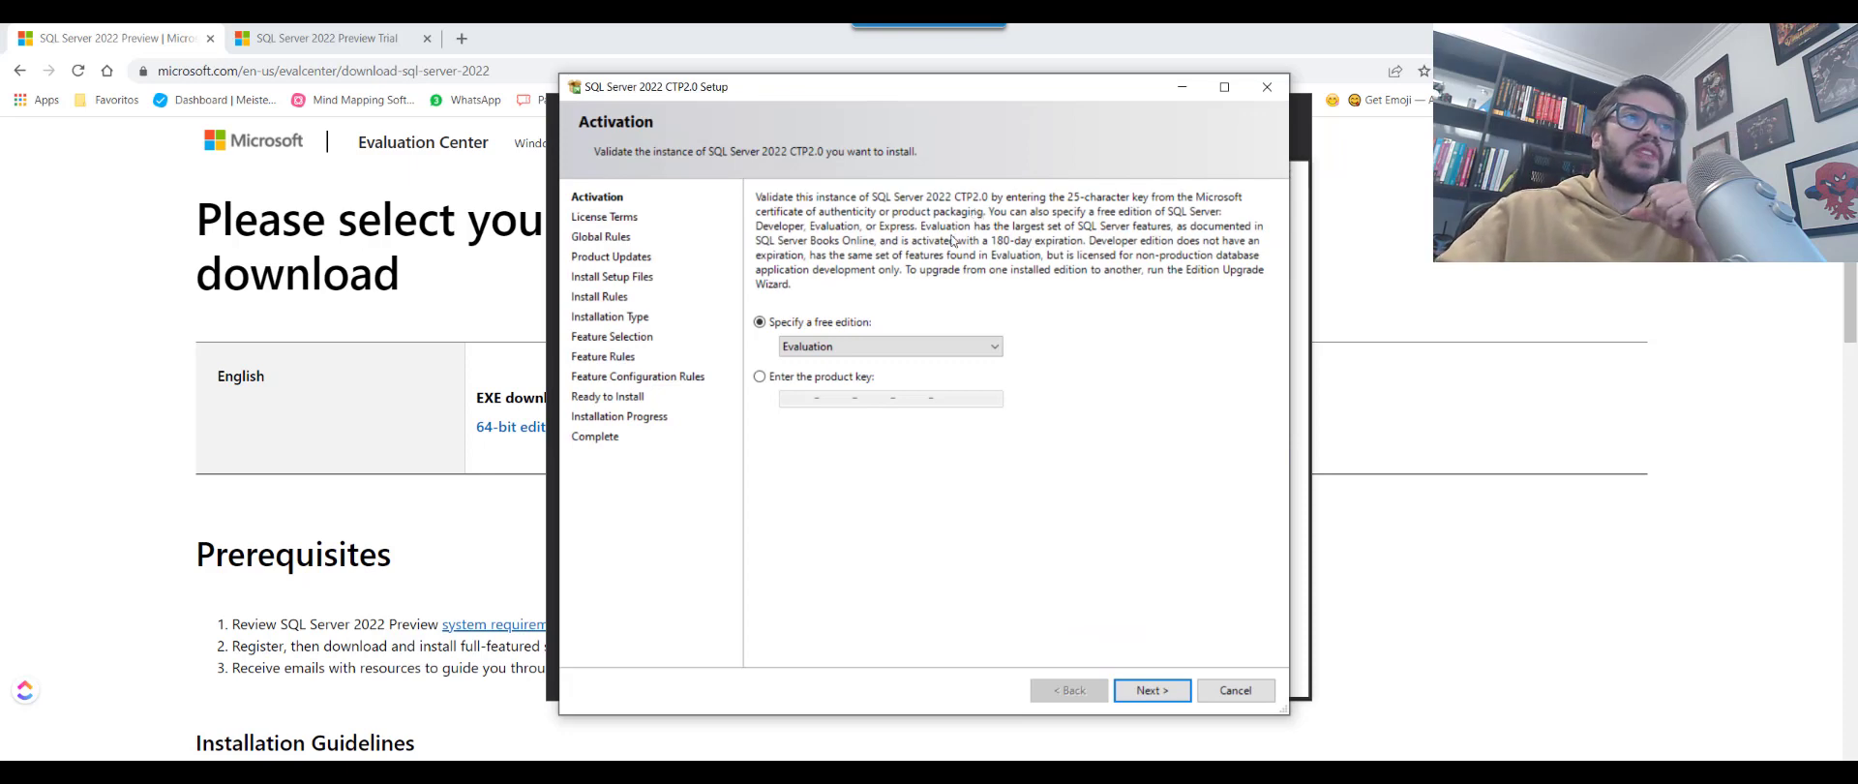
- Specify the free Developer edition and accept the license terms to continue to the Global Rules check
left_click(869, 354)
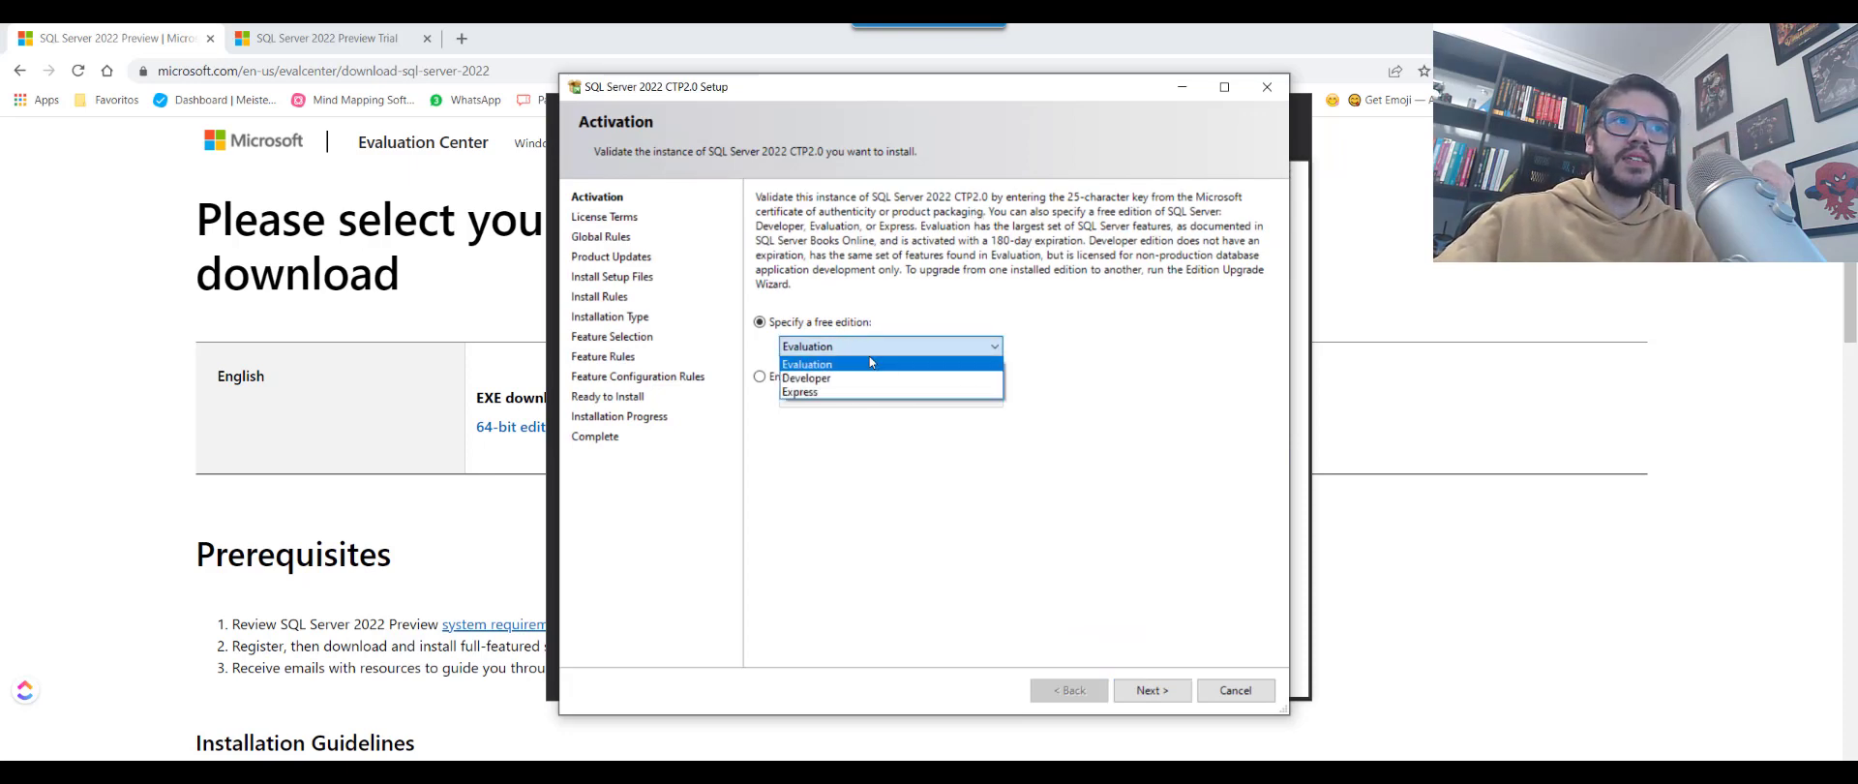
left_click(868, 344)
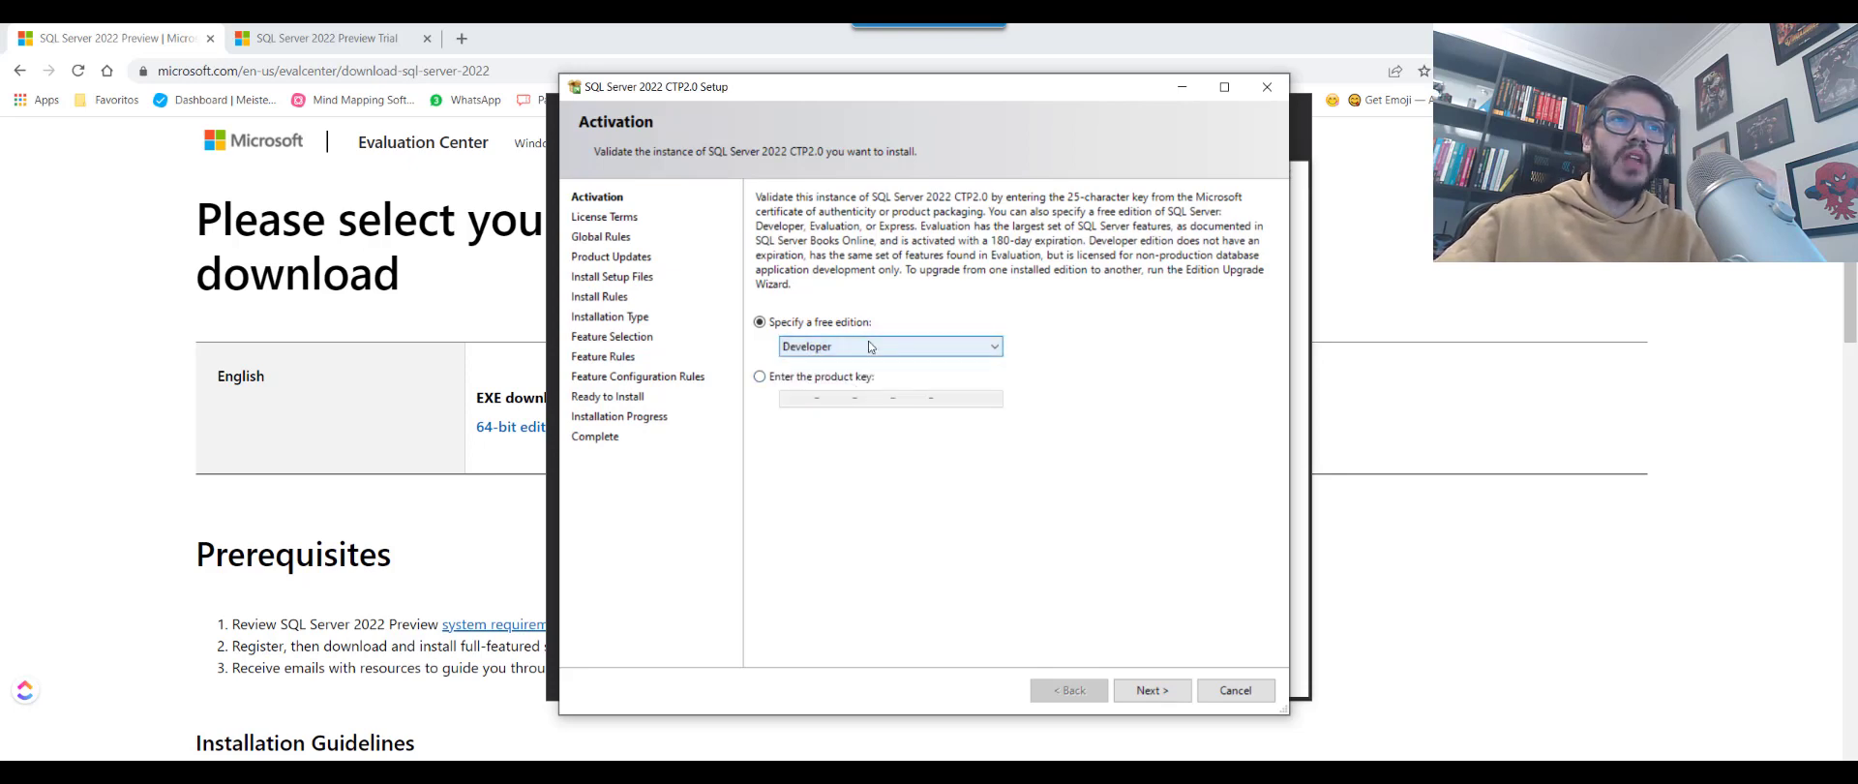
left_click(1140, 690)
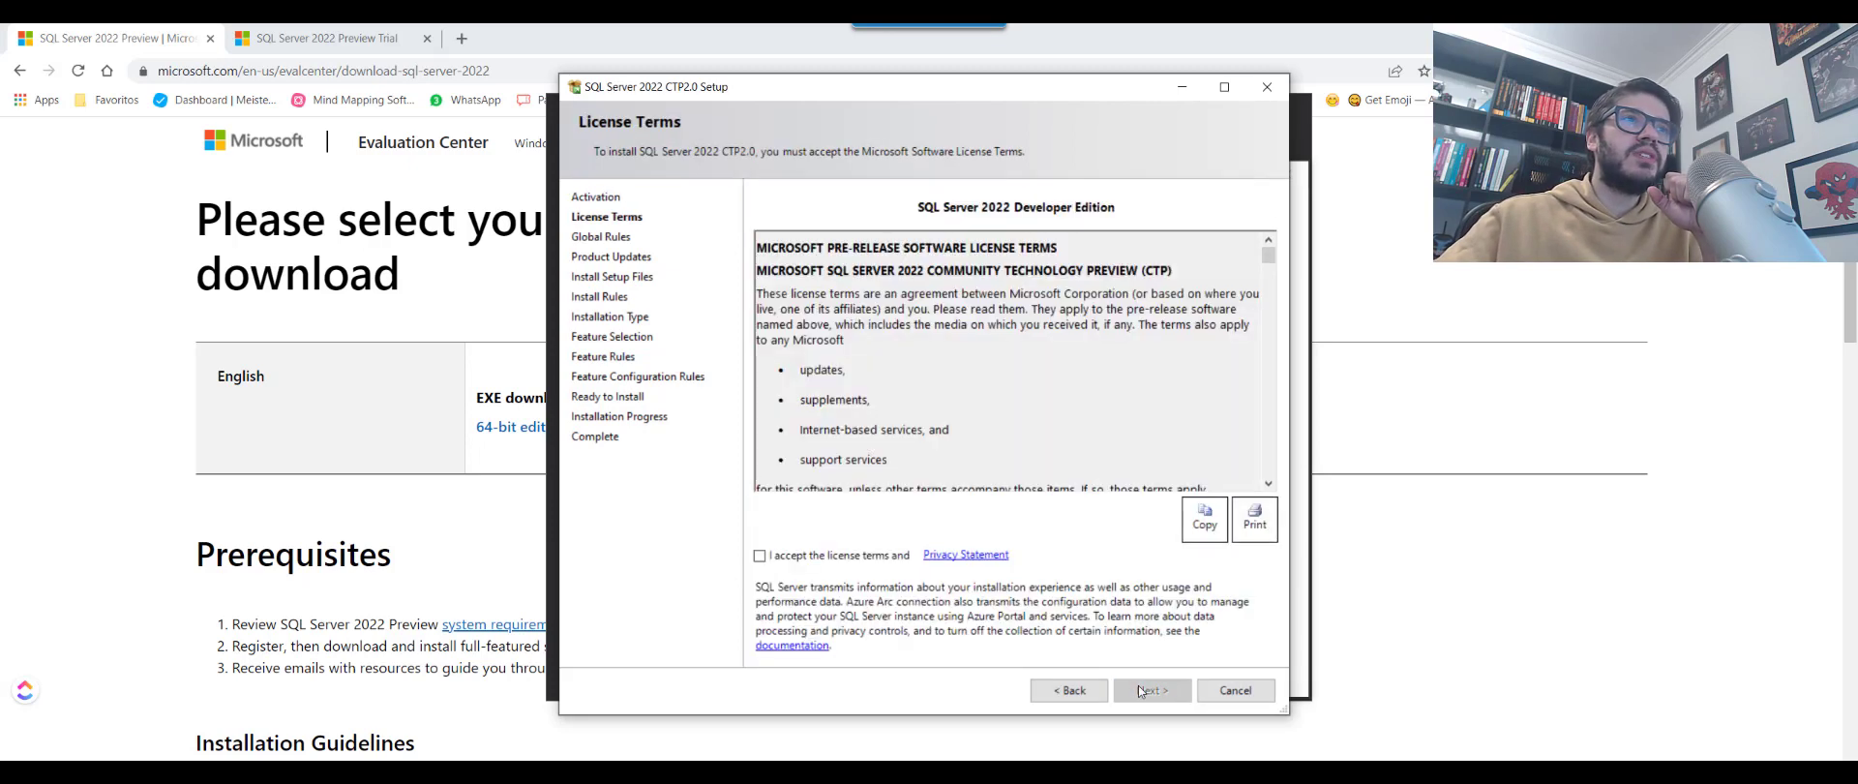
left_click(798, 555)
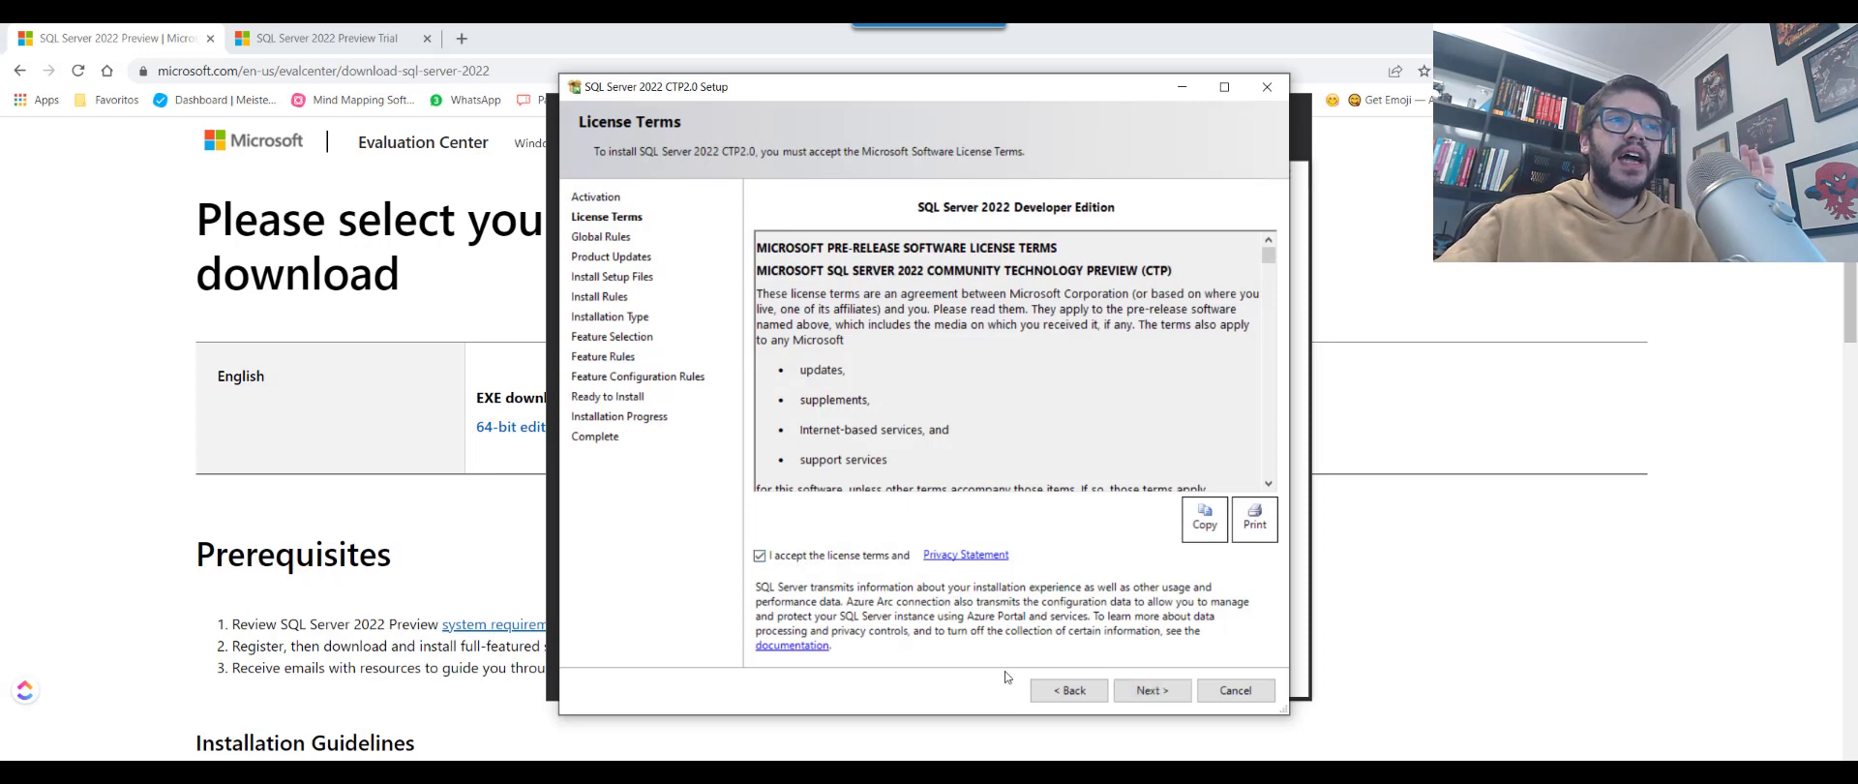
left_click(1156, 690)
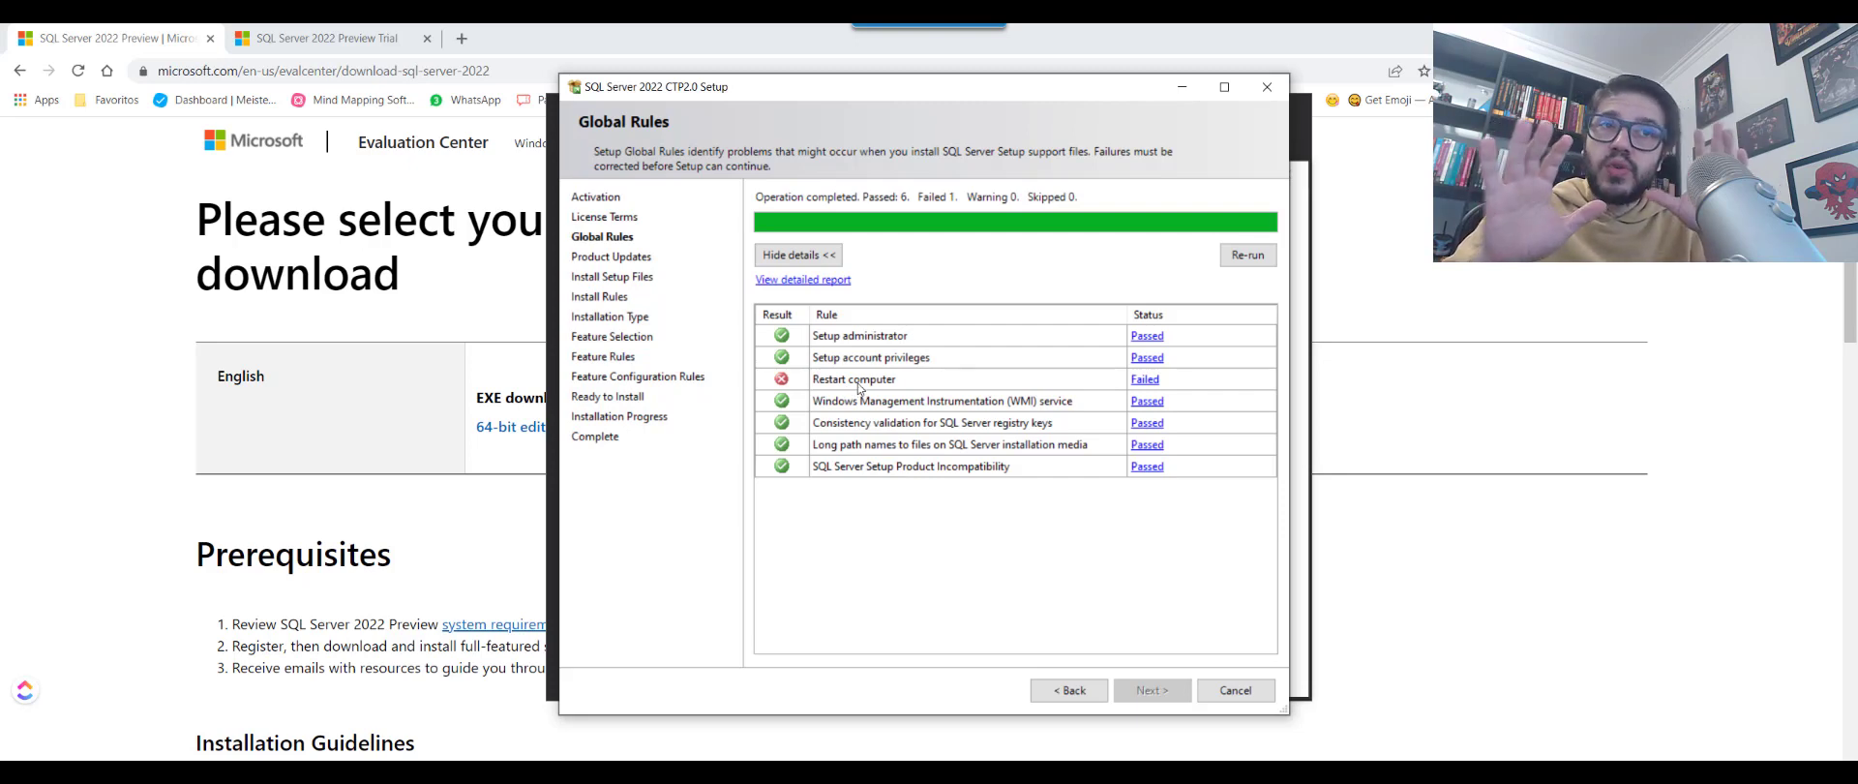
- Read the details of the failed "Restart computer" rule and close its message
left_click(1140, 382)
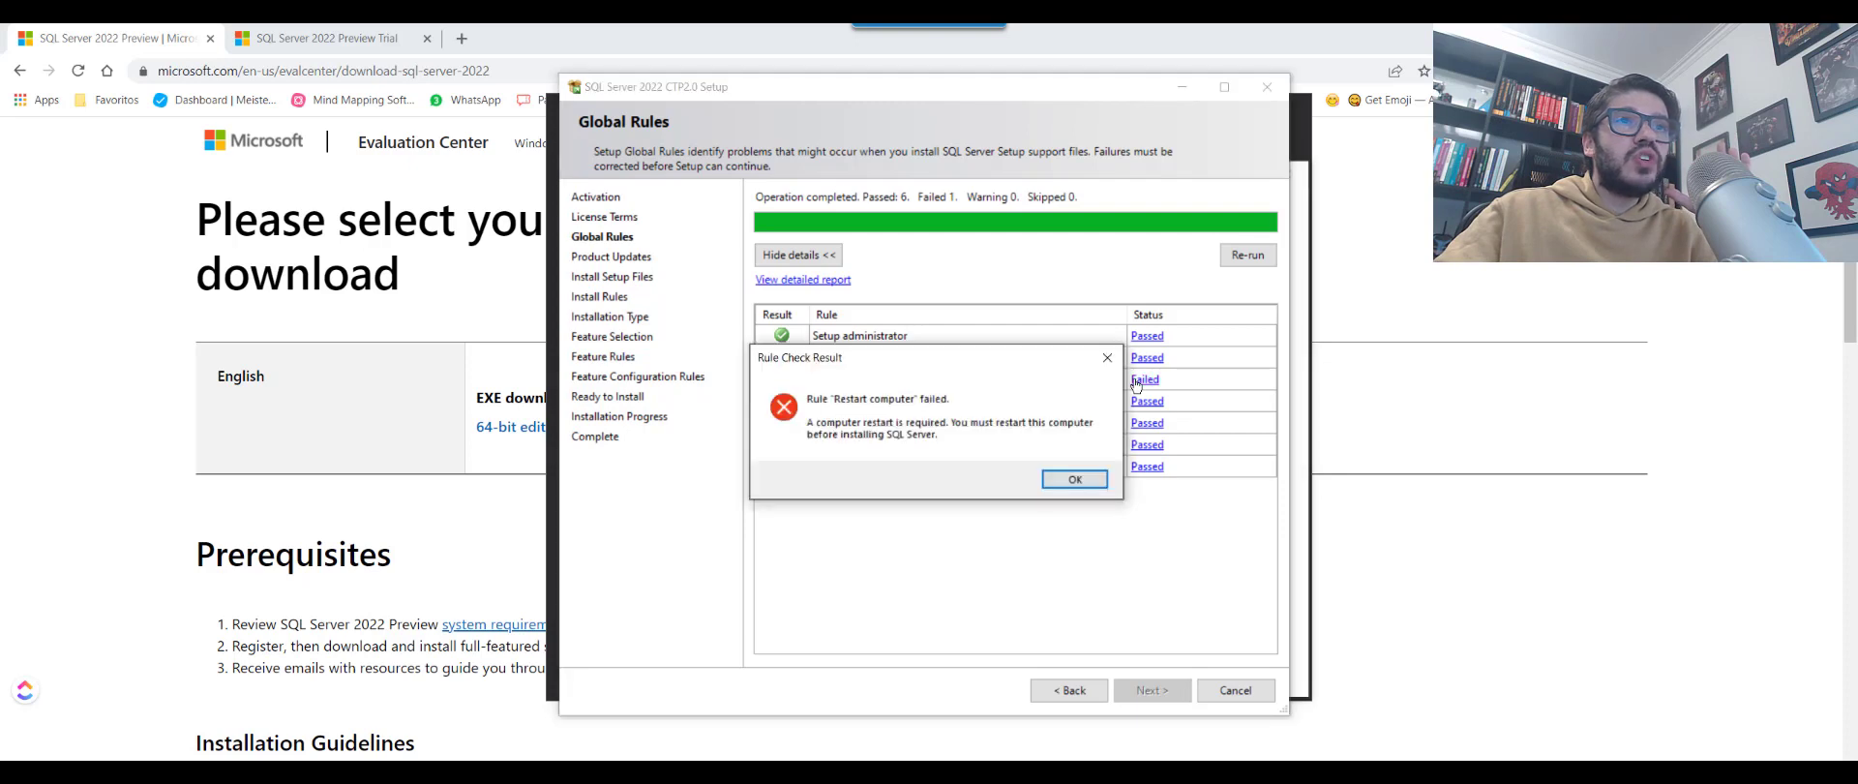
left_click_drag(915, 356, 946, 376)
left_click(1113, 493)
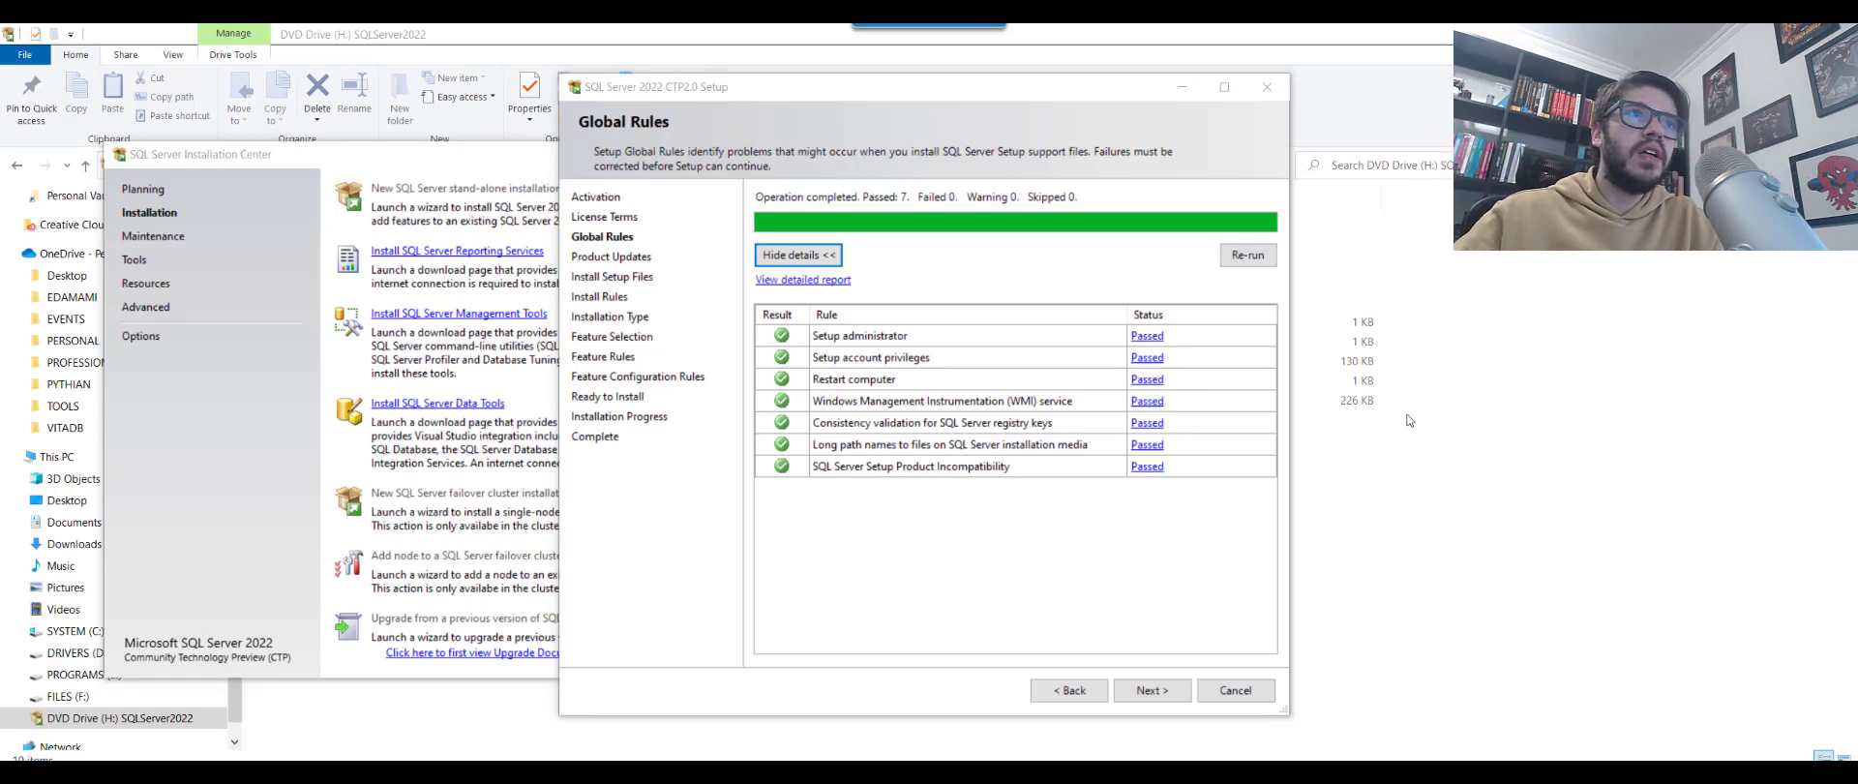
- Proceed past the rule checks and continue with a new installation of SQL Server 2022 CTP2.0
left_click(1152, 689)
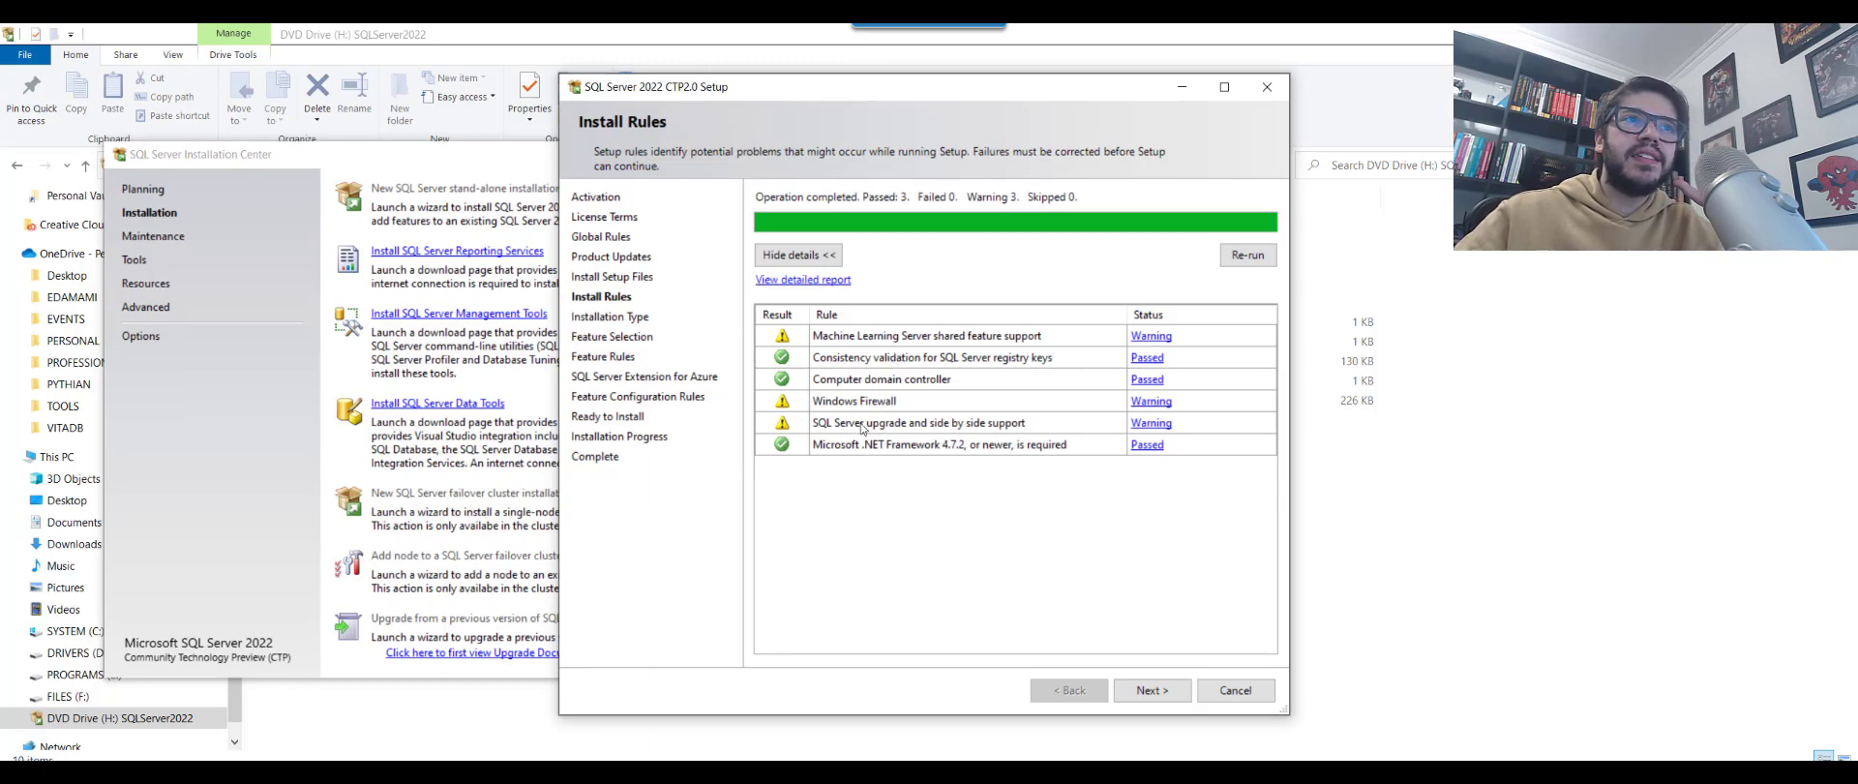
left_click(1159, 691)
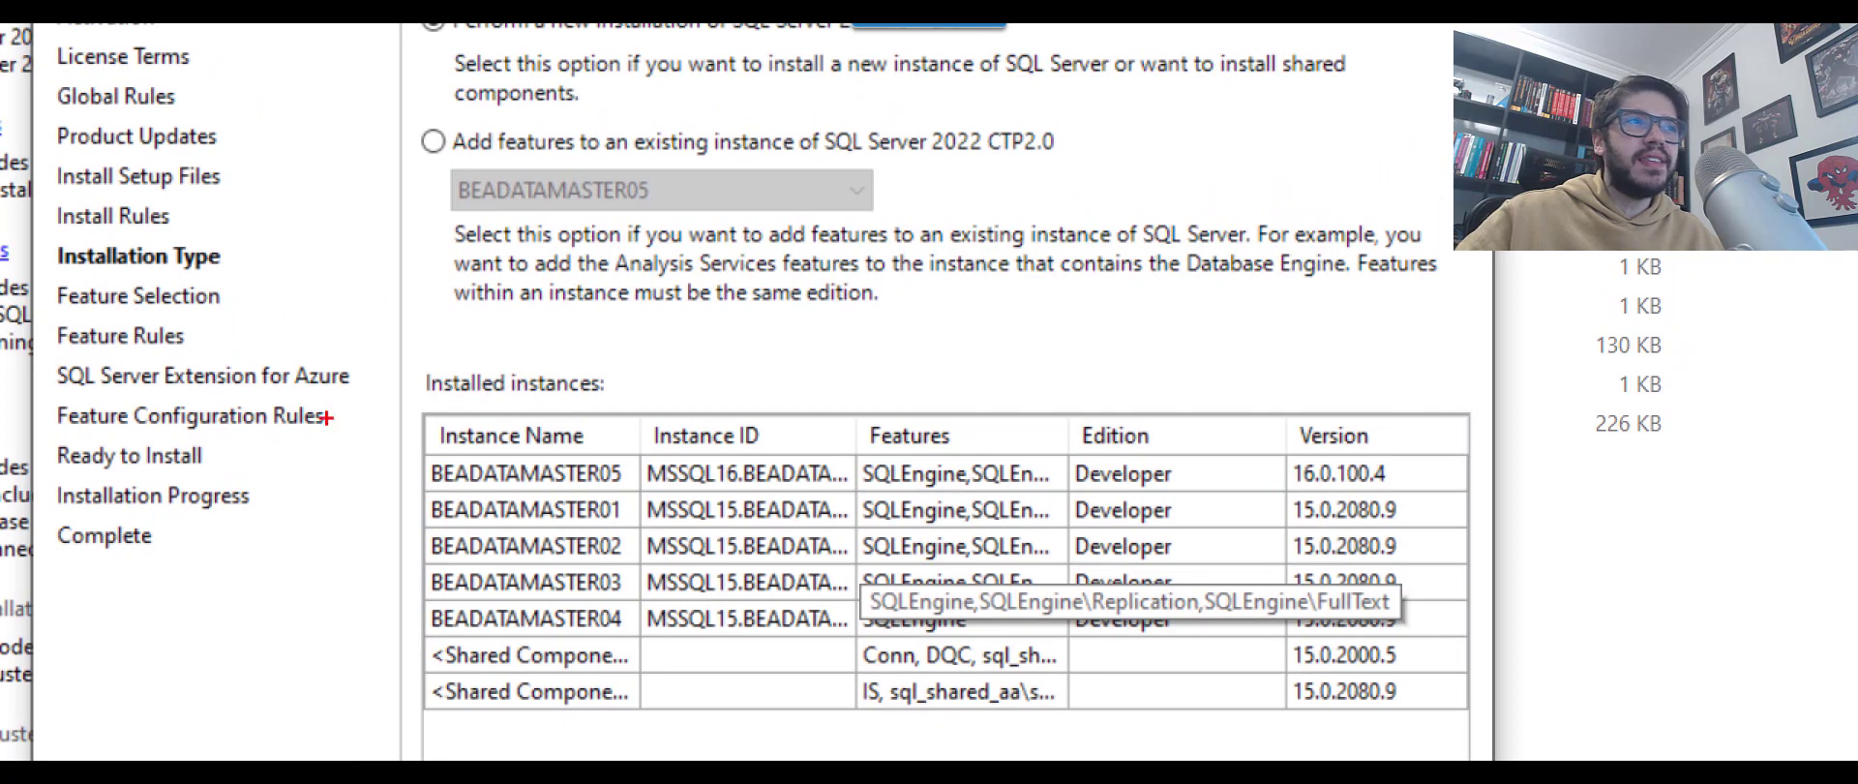
mouse_move(418, 409)
left_mouse_down()
mouse_move(745, 481)
mouse_move(1482, 496)
left_mouse_up()
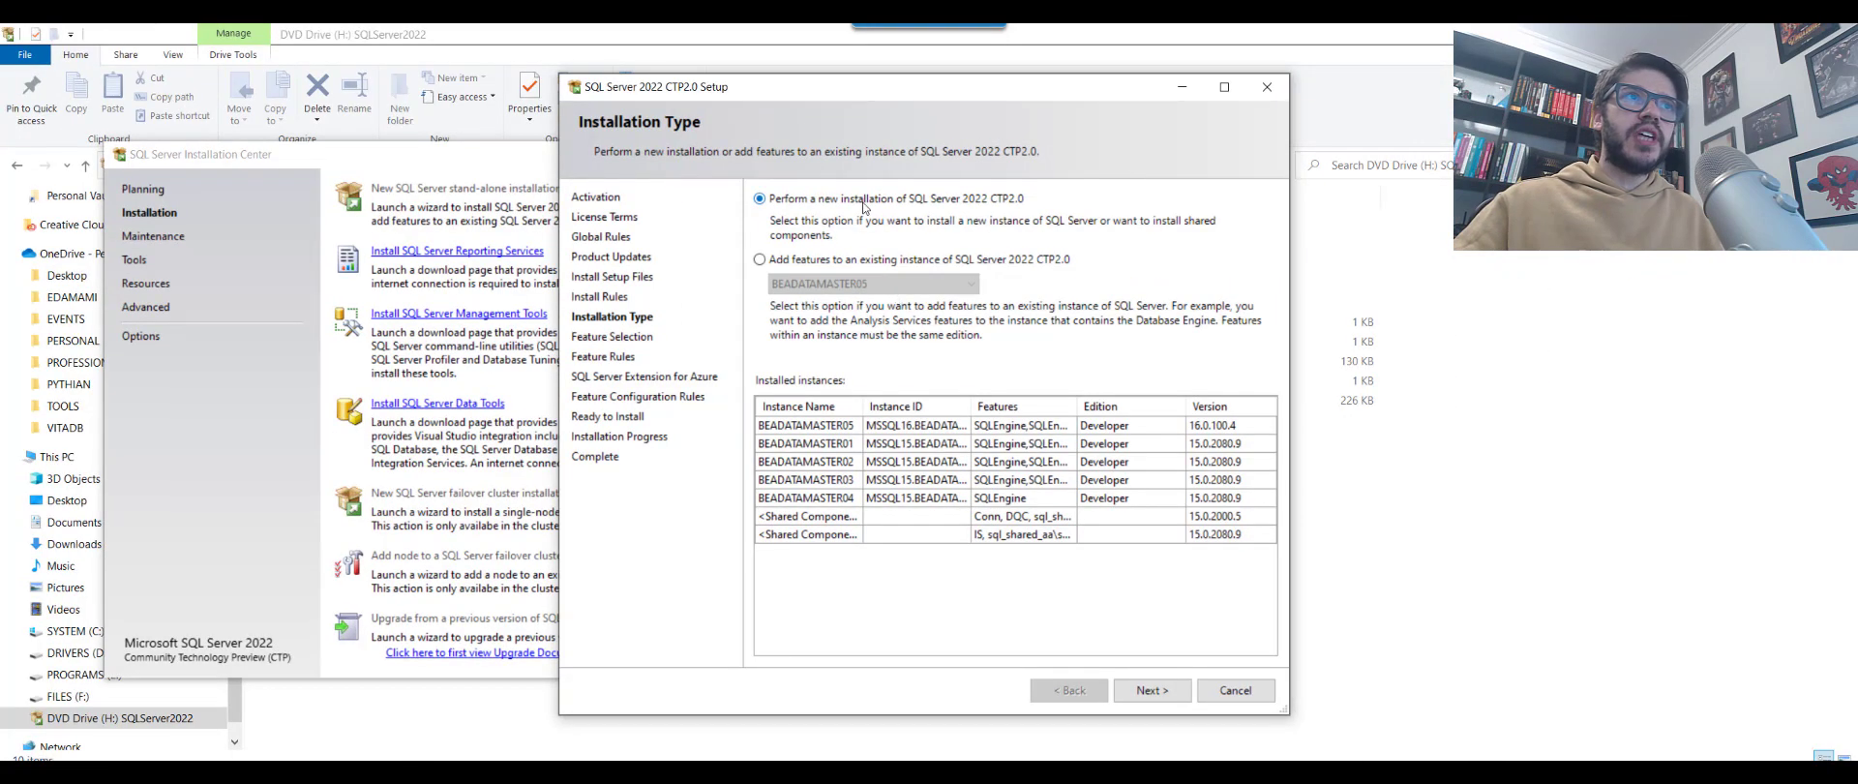
left_click(1148, 689)
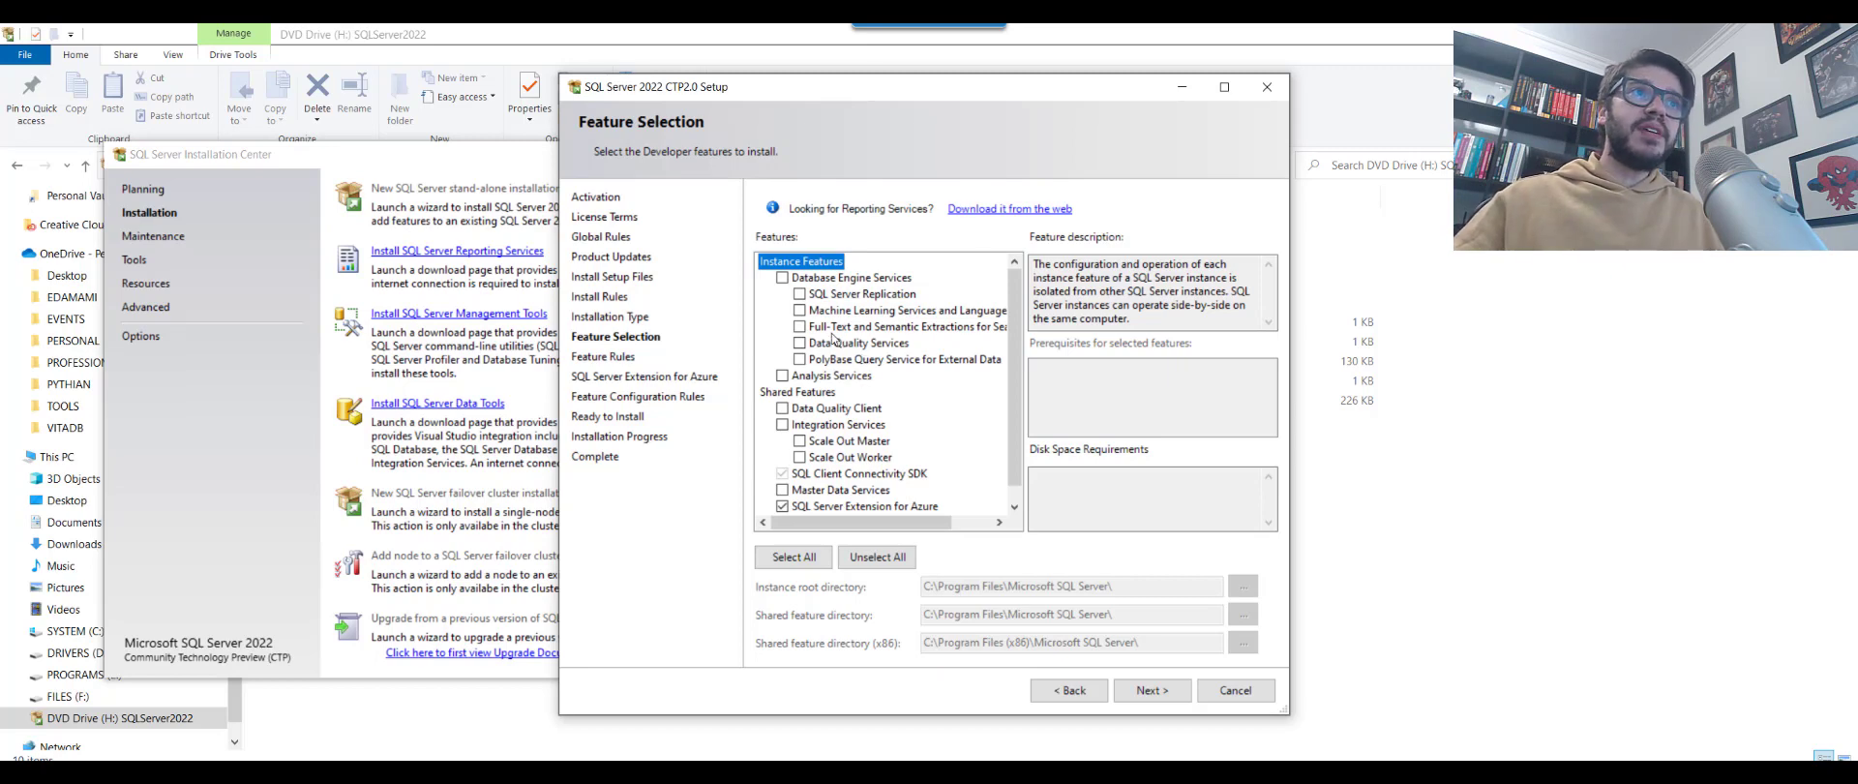
- Select Database Engine Services with Replication, Machine Learning Services and Full-Text, keep SQL Server Extension for Azure, and continue to Instance Configuration
left_click(781, 278)
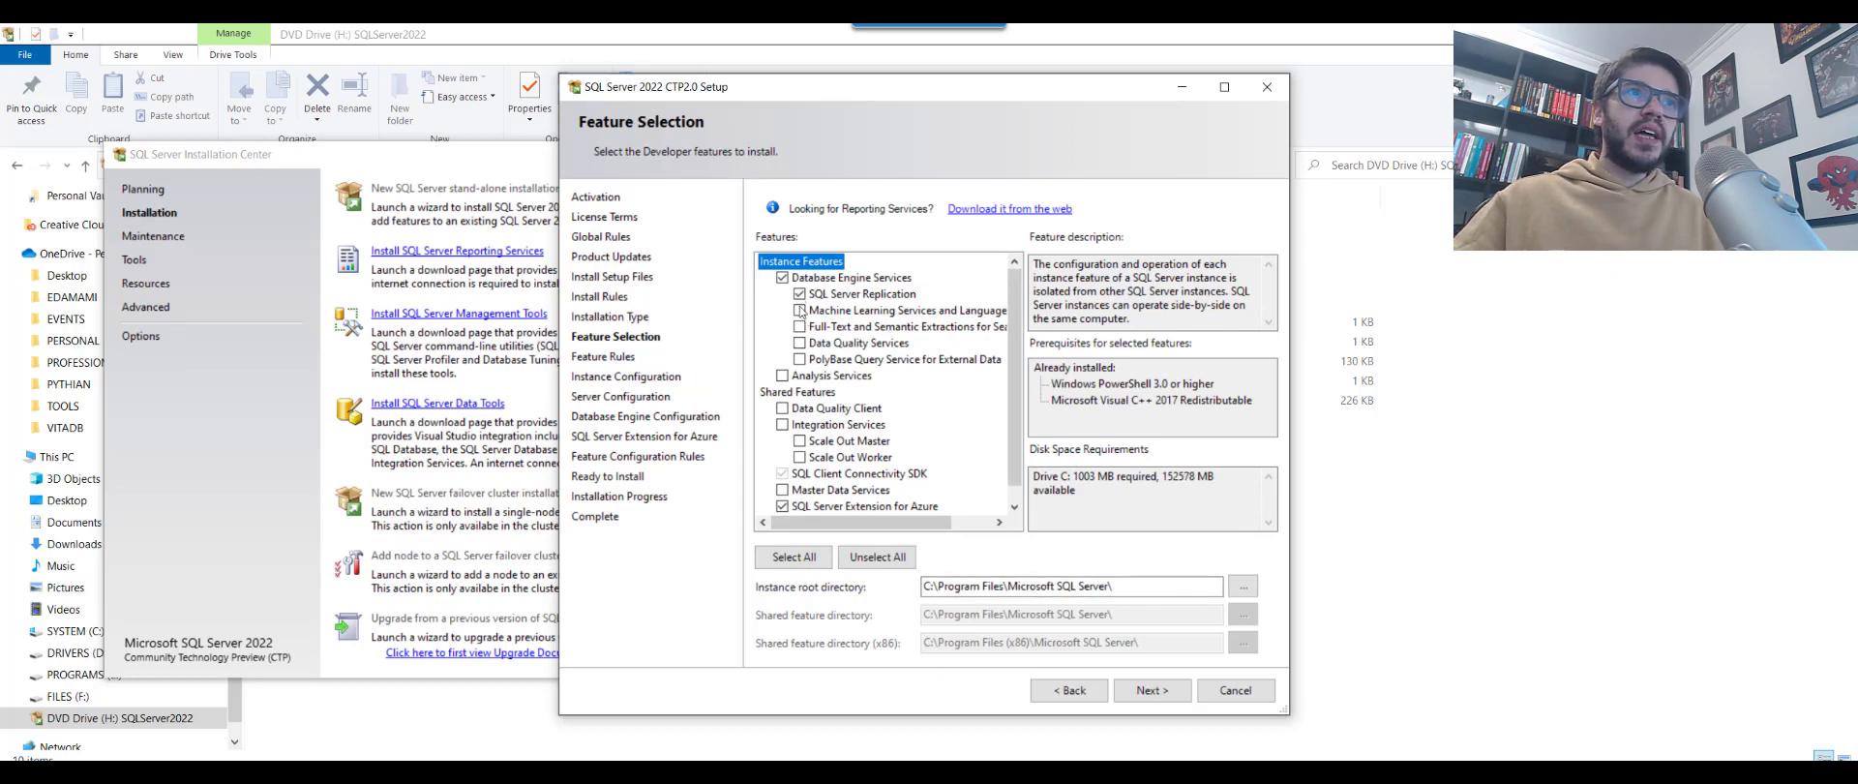
left_click(799, 327)
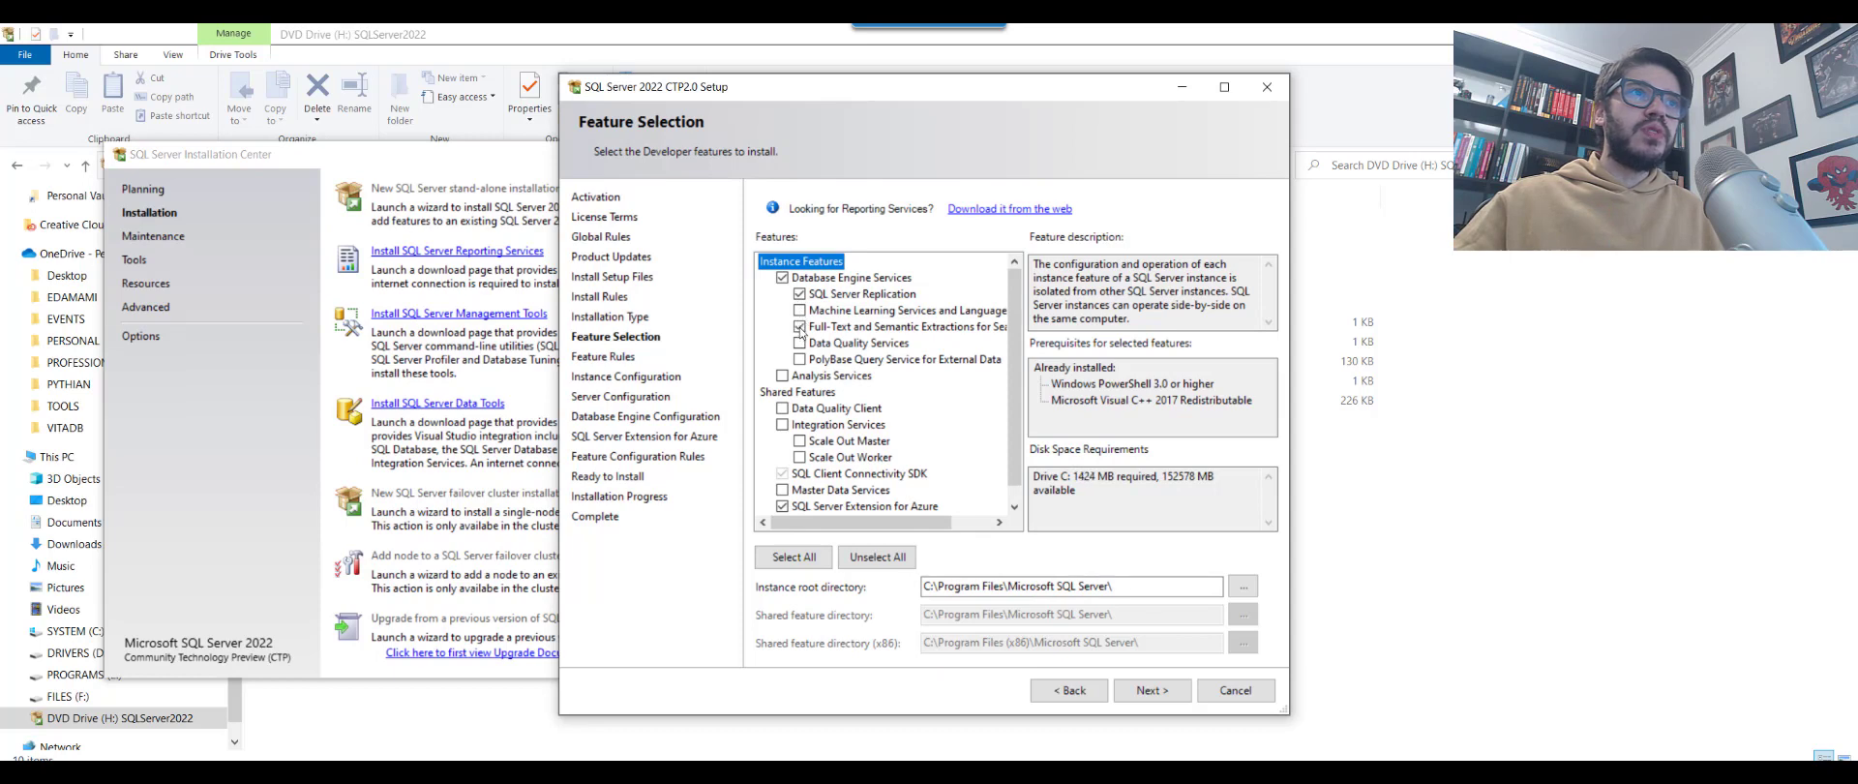
left_click(797, 312)
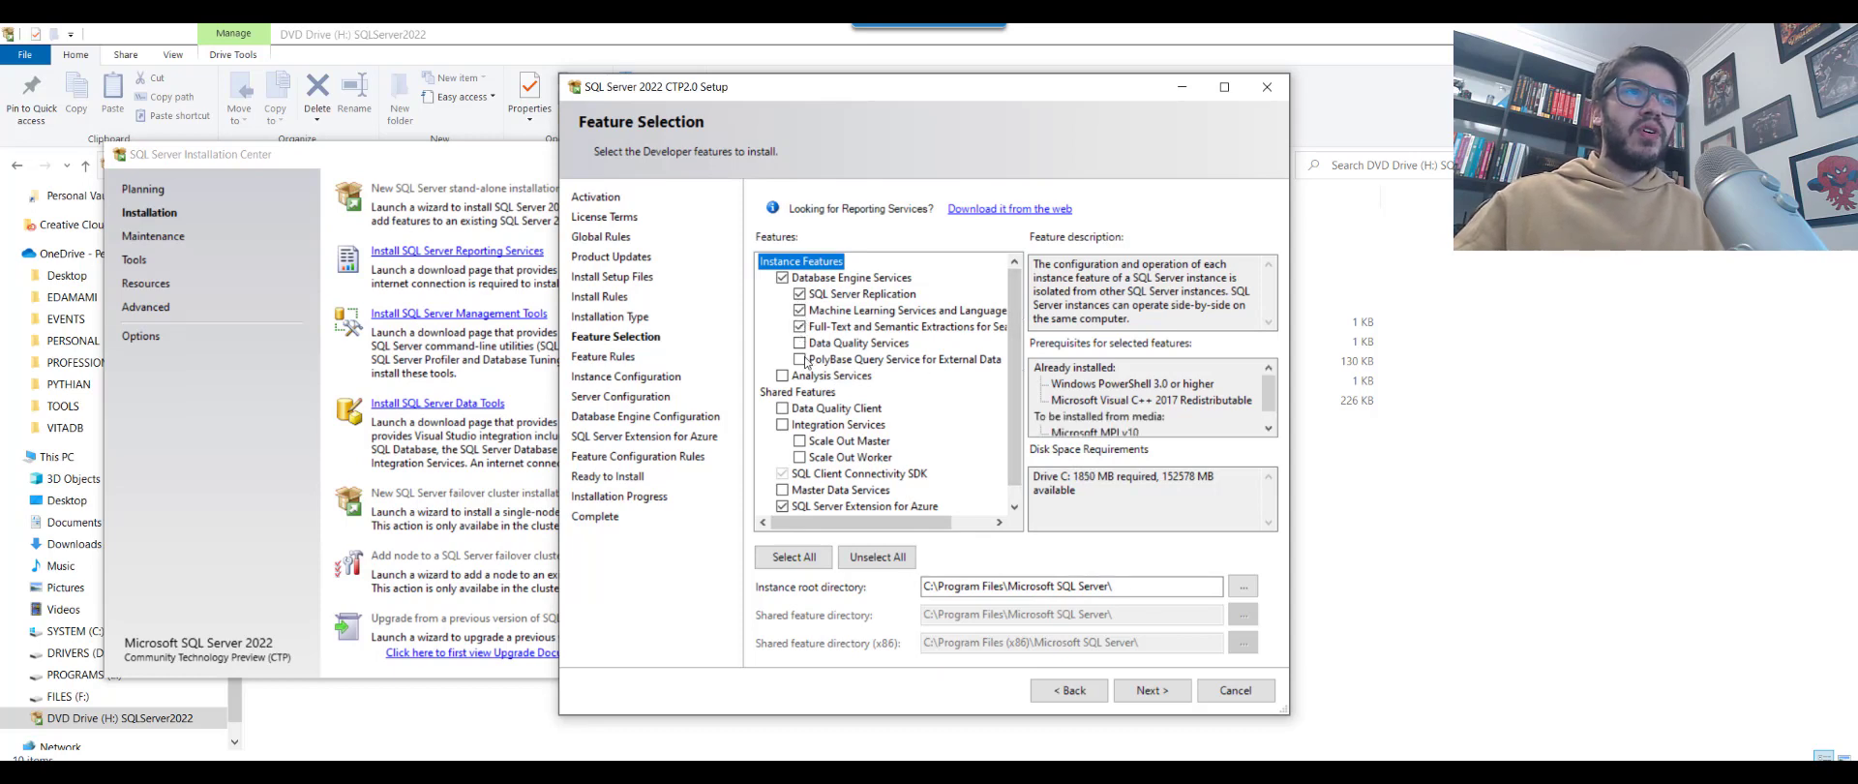
scroll(1017, 296, "down", 1)
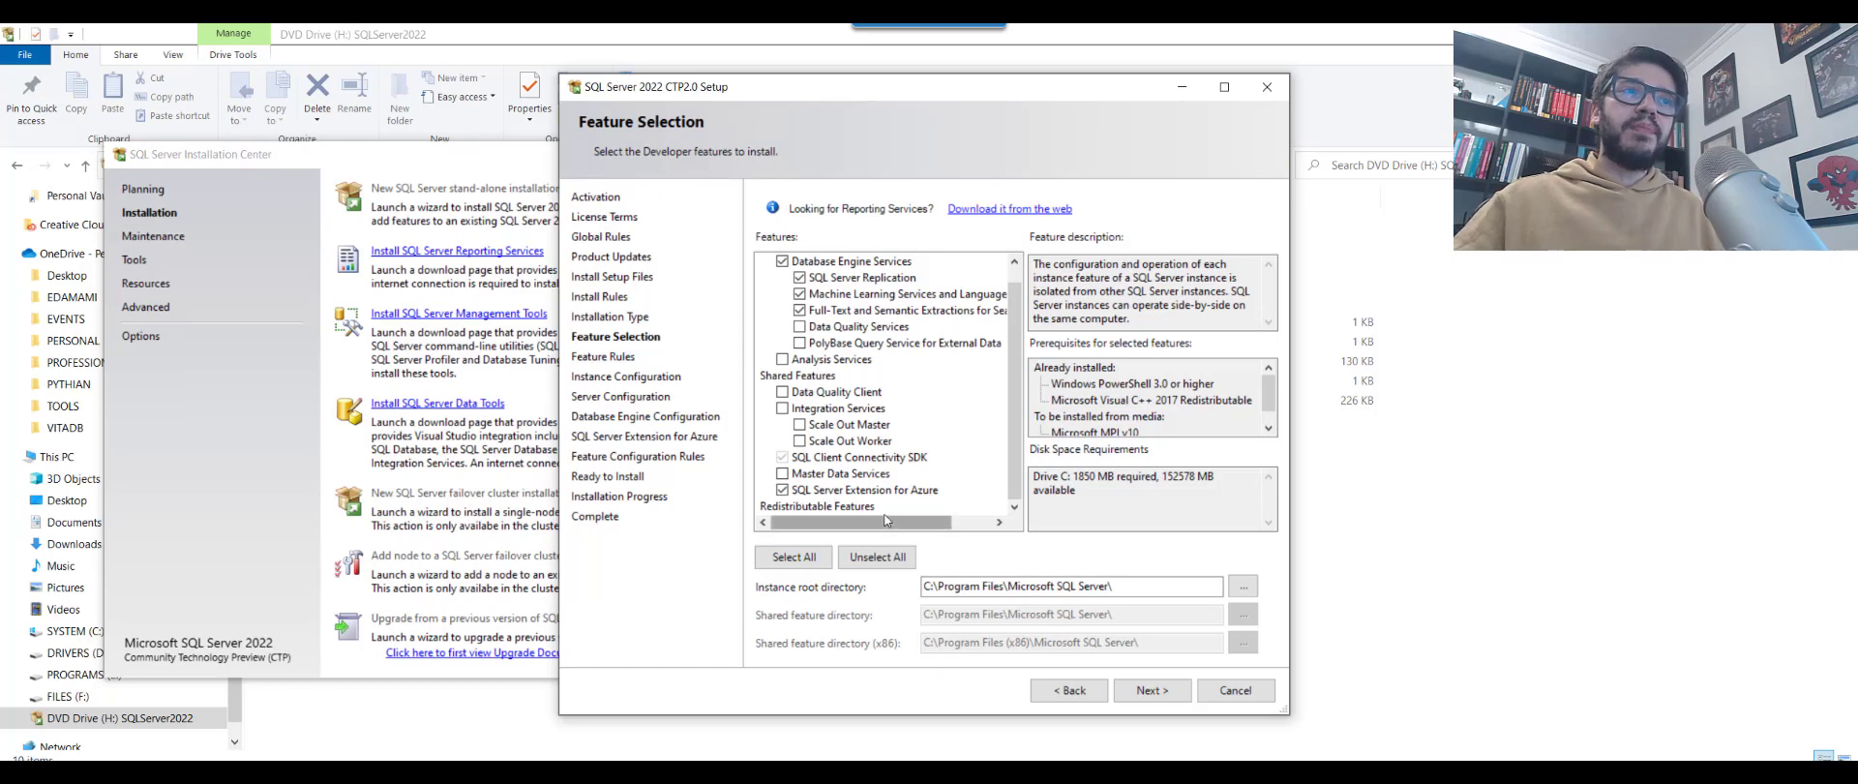
left_click(857, 490)
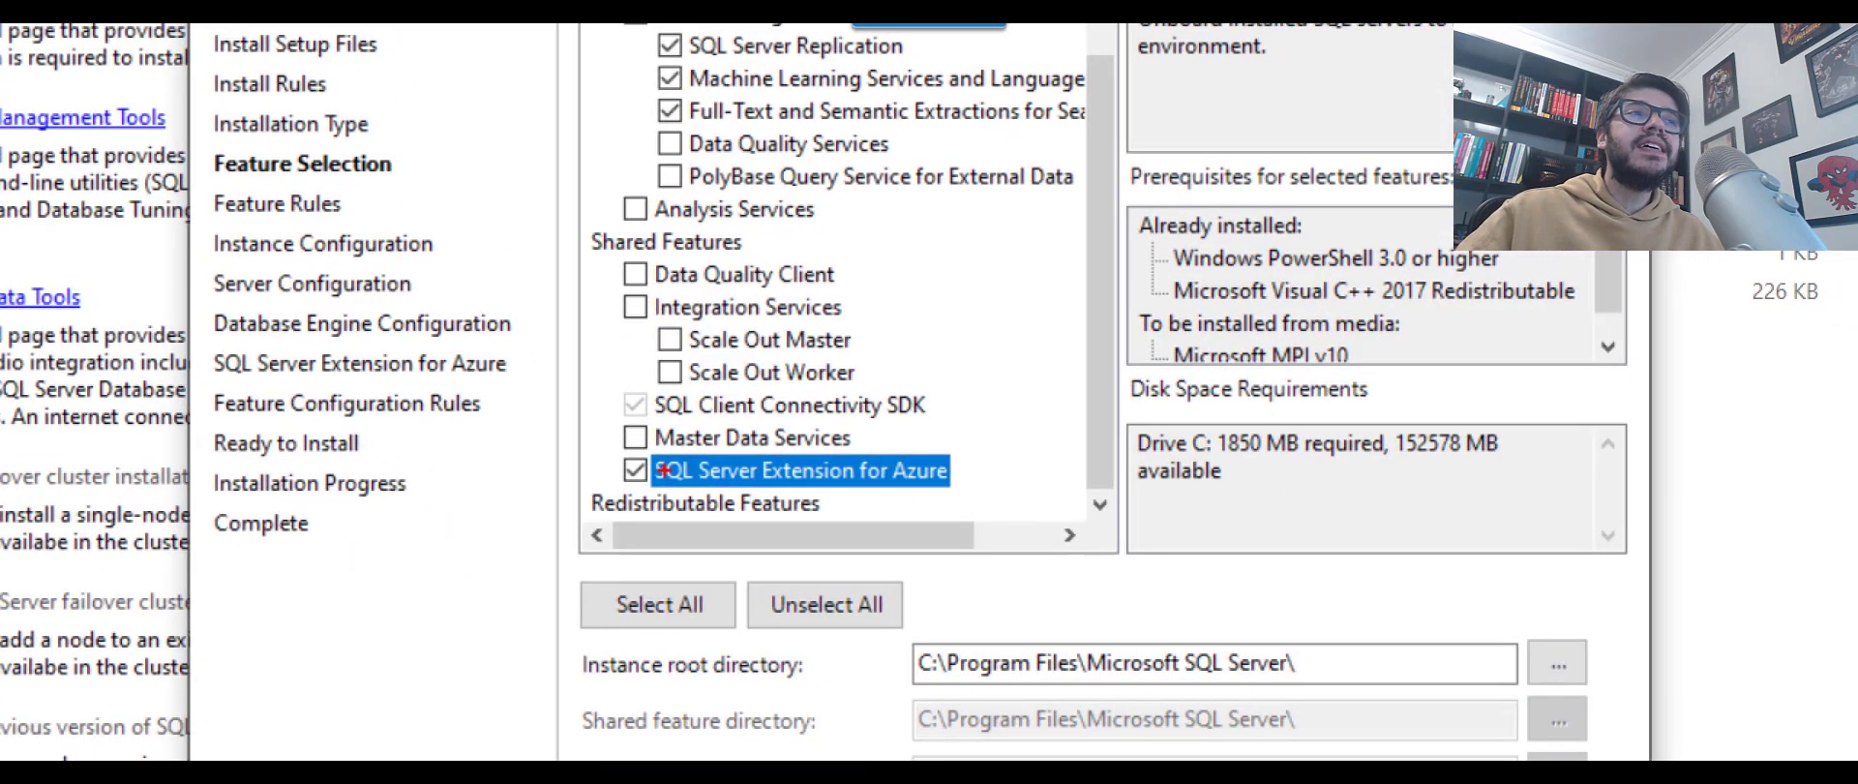
mouse_move(598, 447)
left_mouse_down()
mouse_move(850, 530)
mouse_move(964, 520)
mouse_move(966, 497)
left_mouse_up()
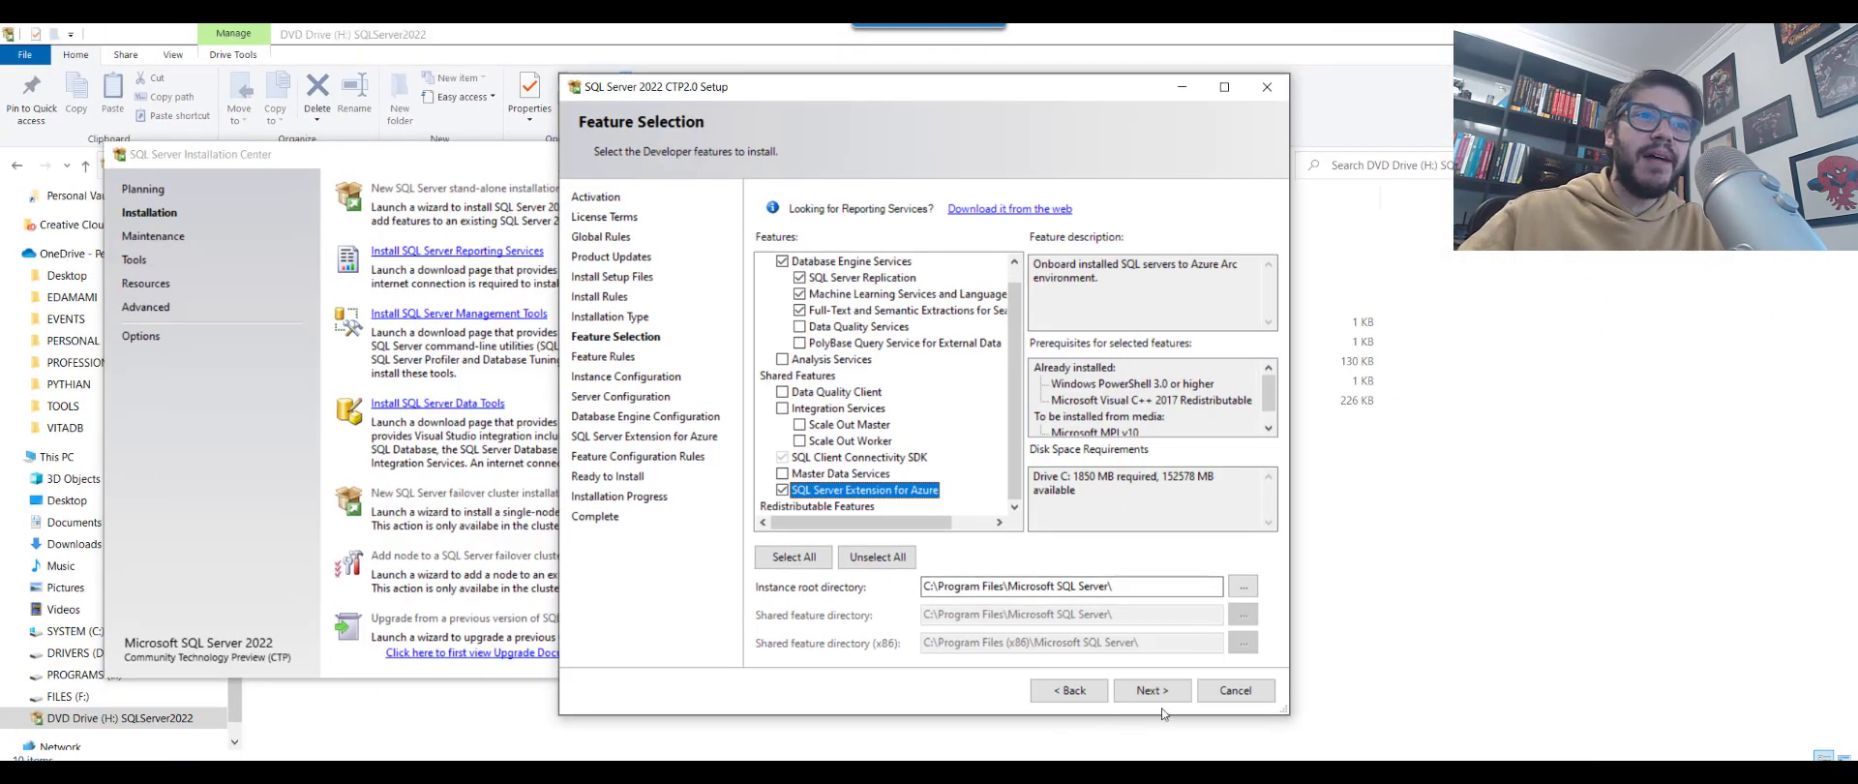
left_click(1153, 690)
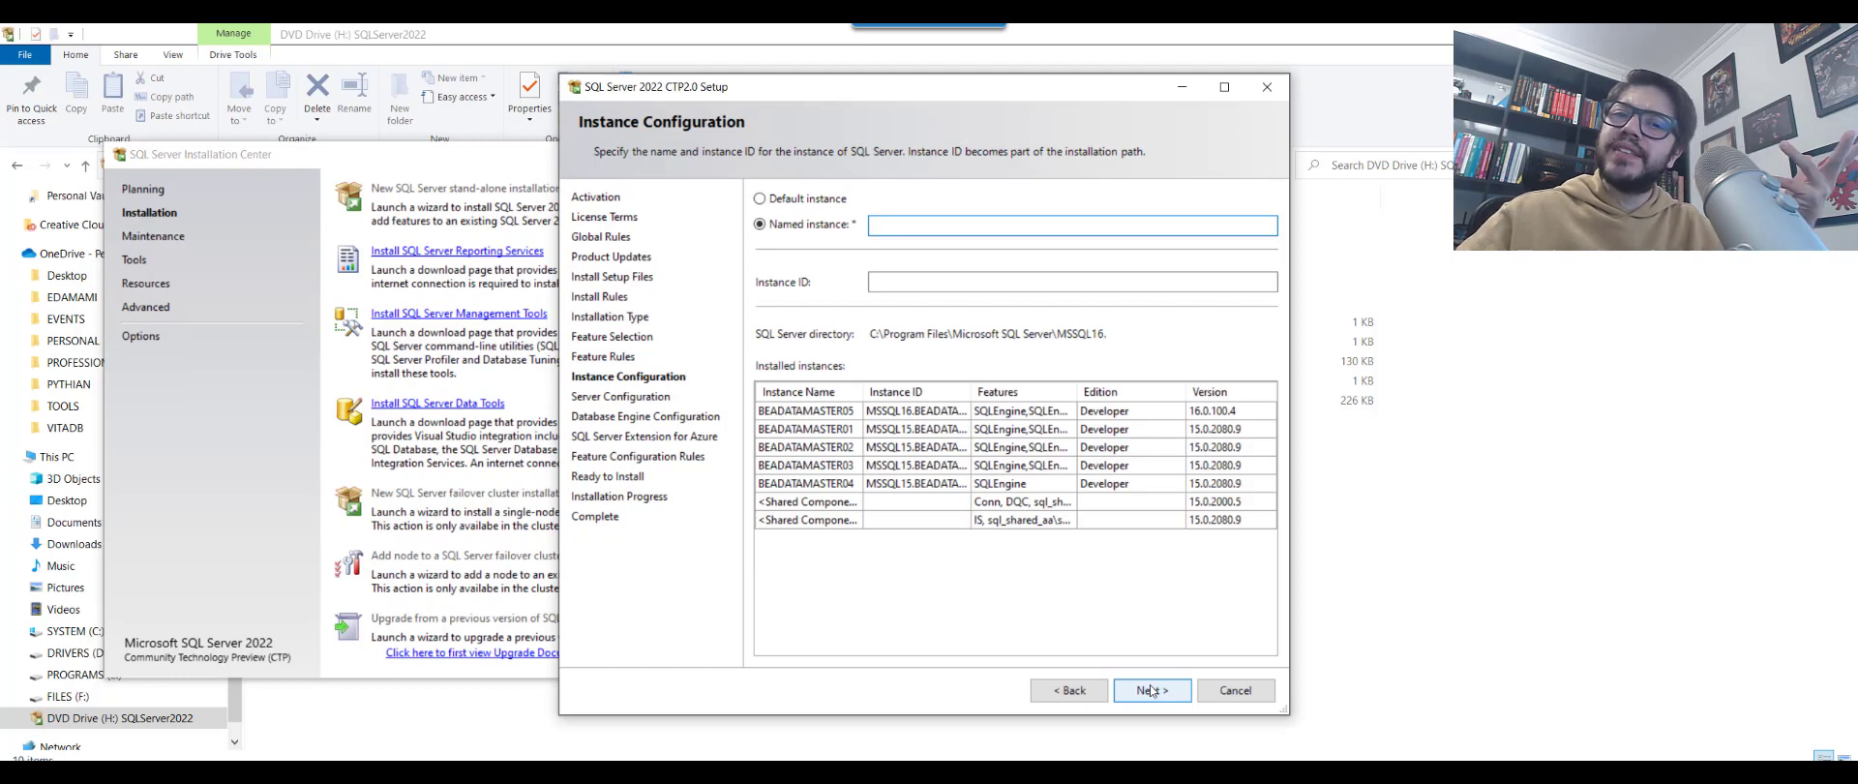
- Name the instance BEADATAMASTER06, using the same instance ID, and continue to Server Configuration
key("Caps_Lock")
type("BE")
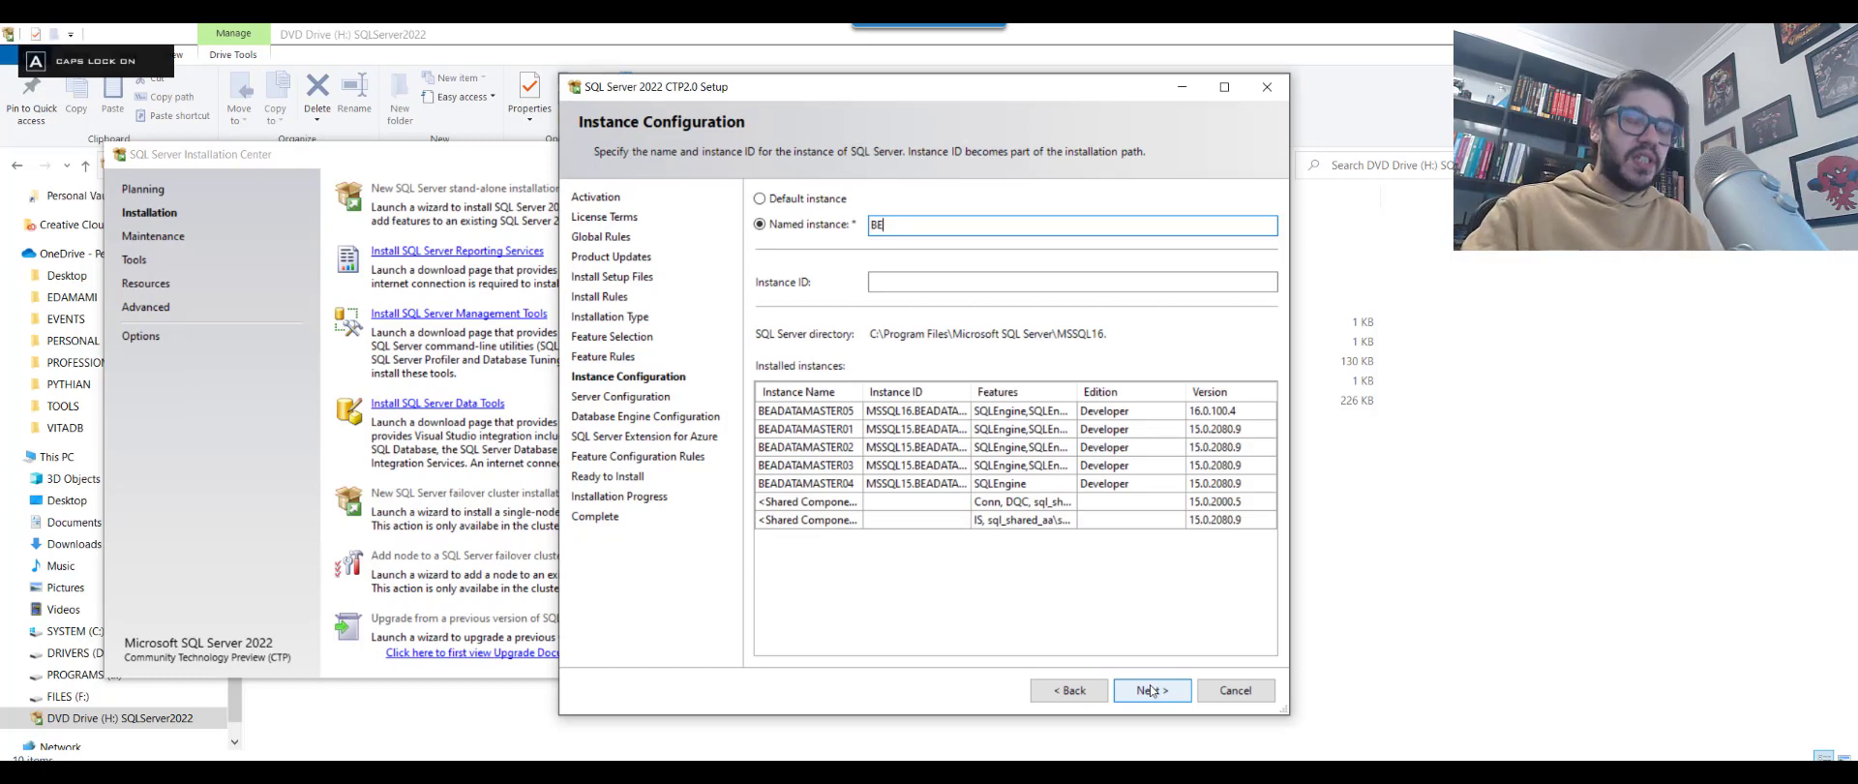
type("ADATAMASTER")
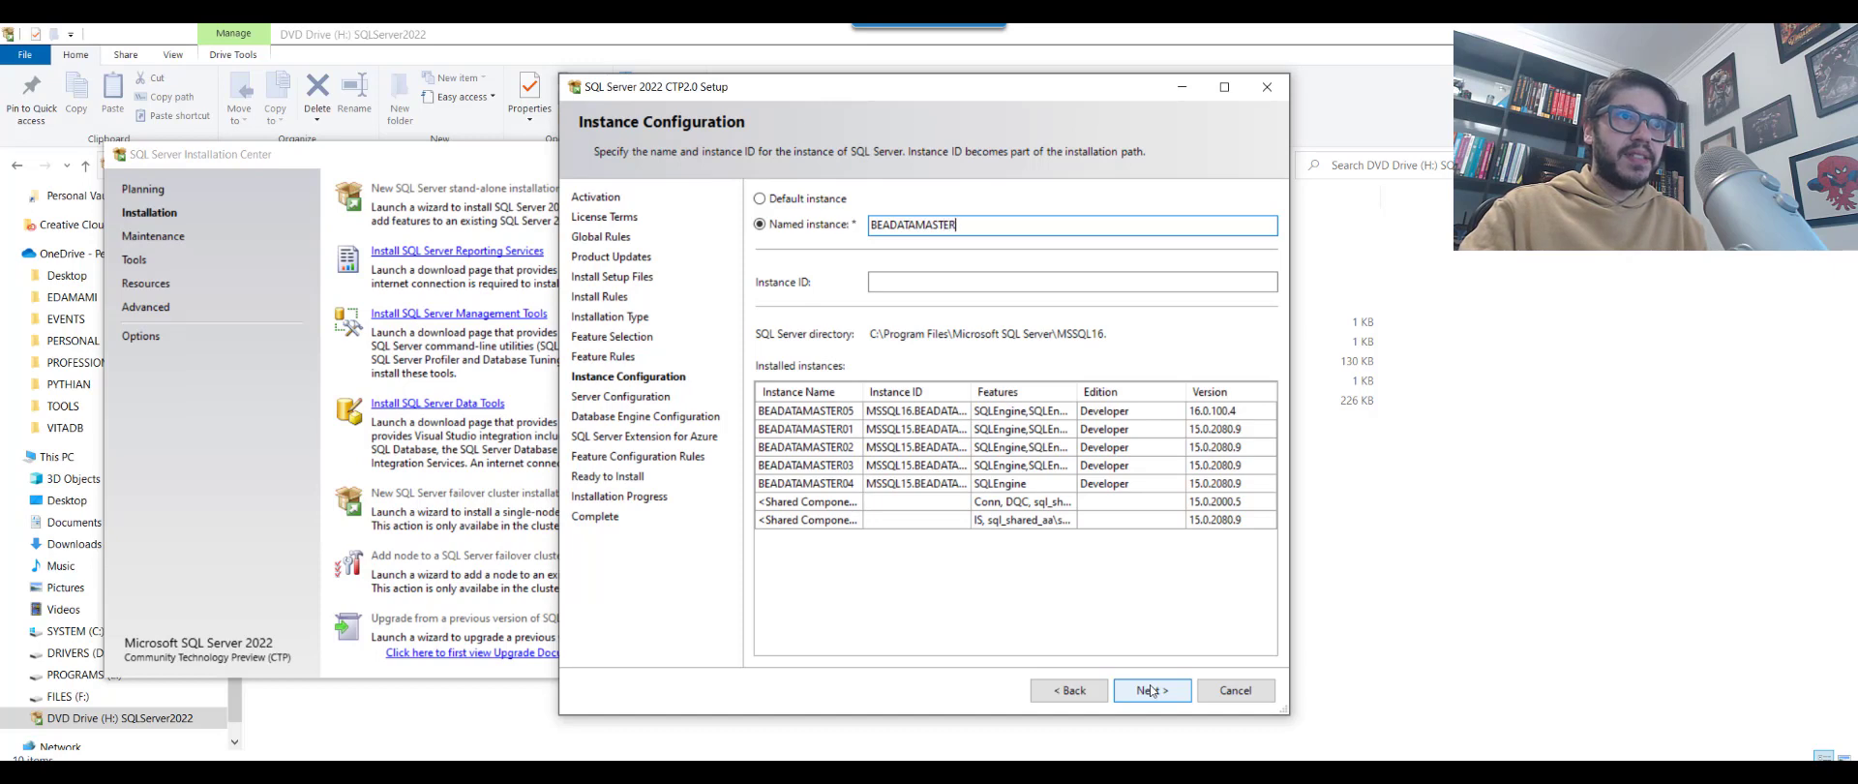
type("06")
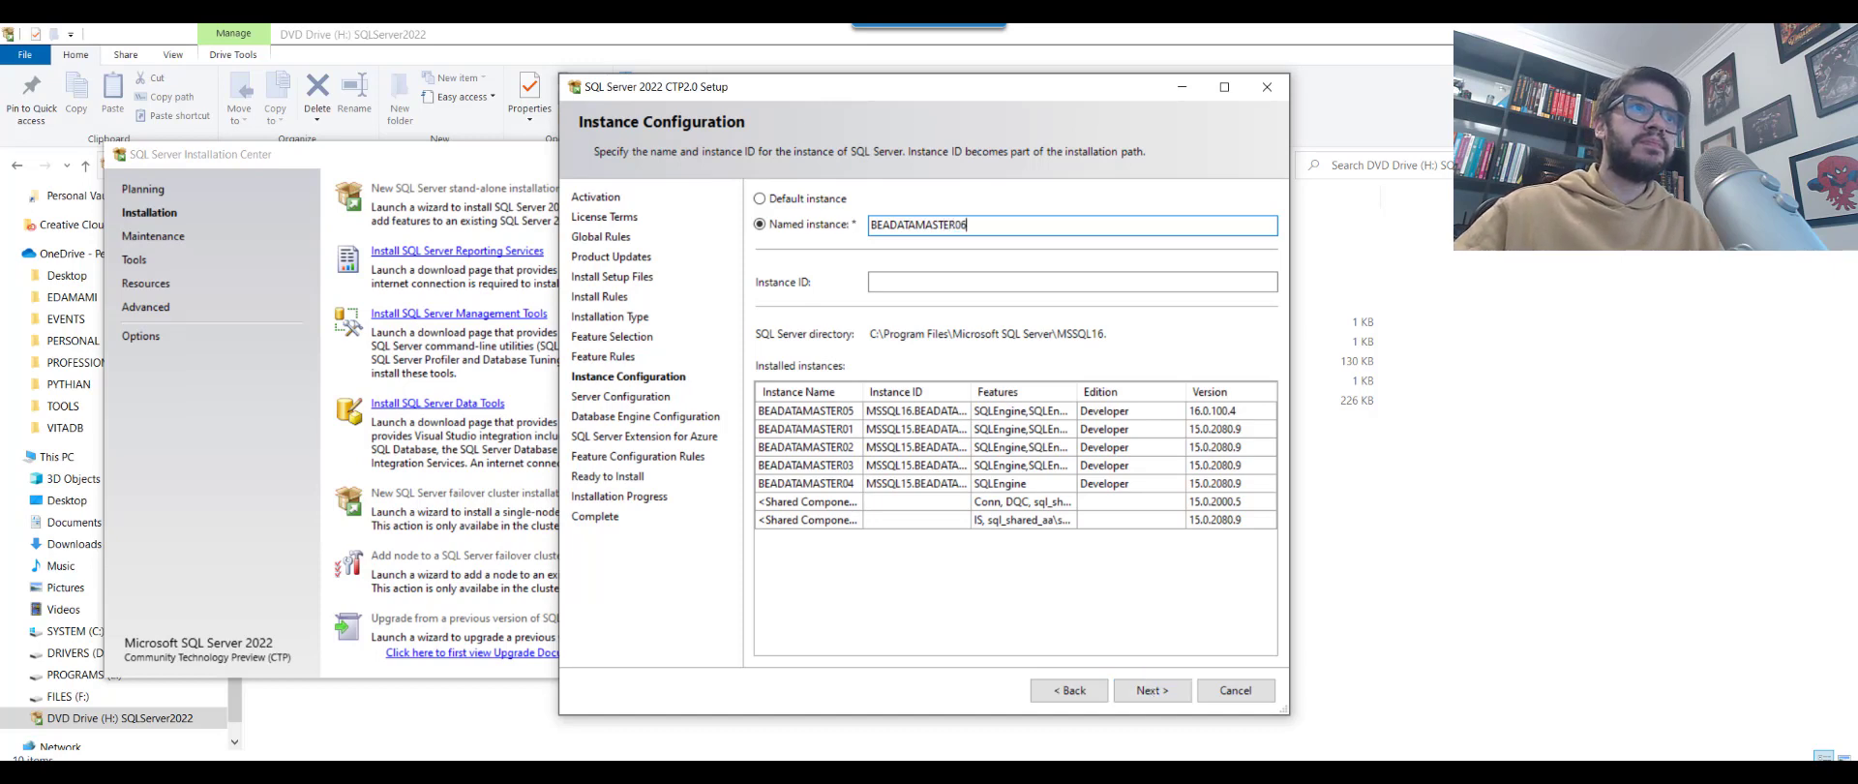
left_click(932, 280)
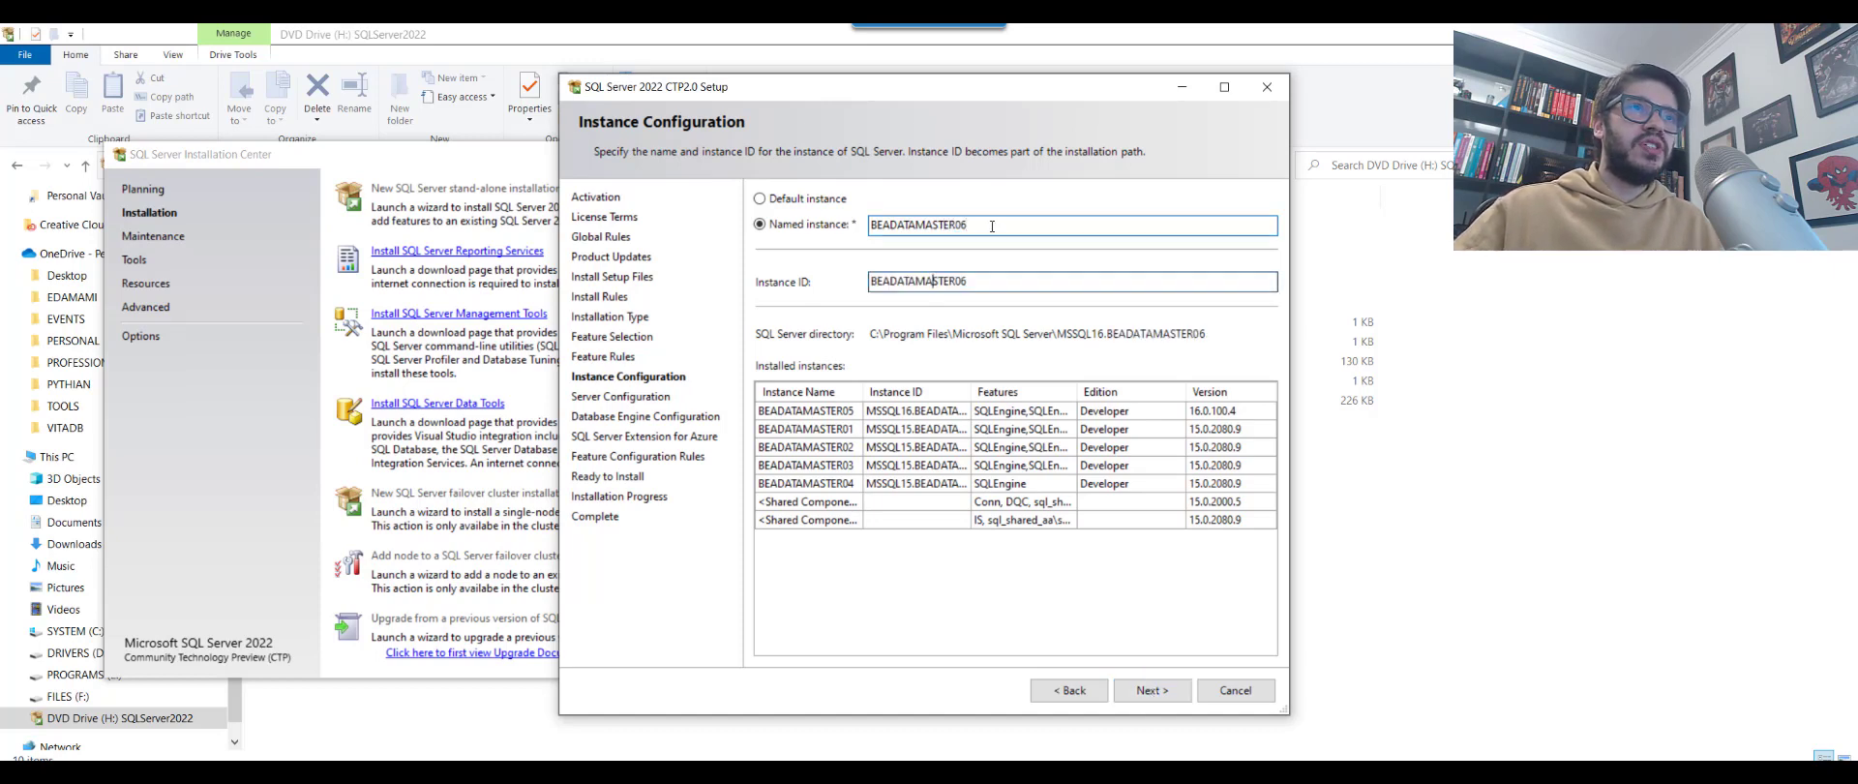
left_click(1157, 697)
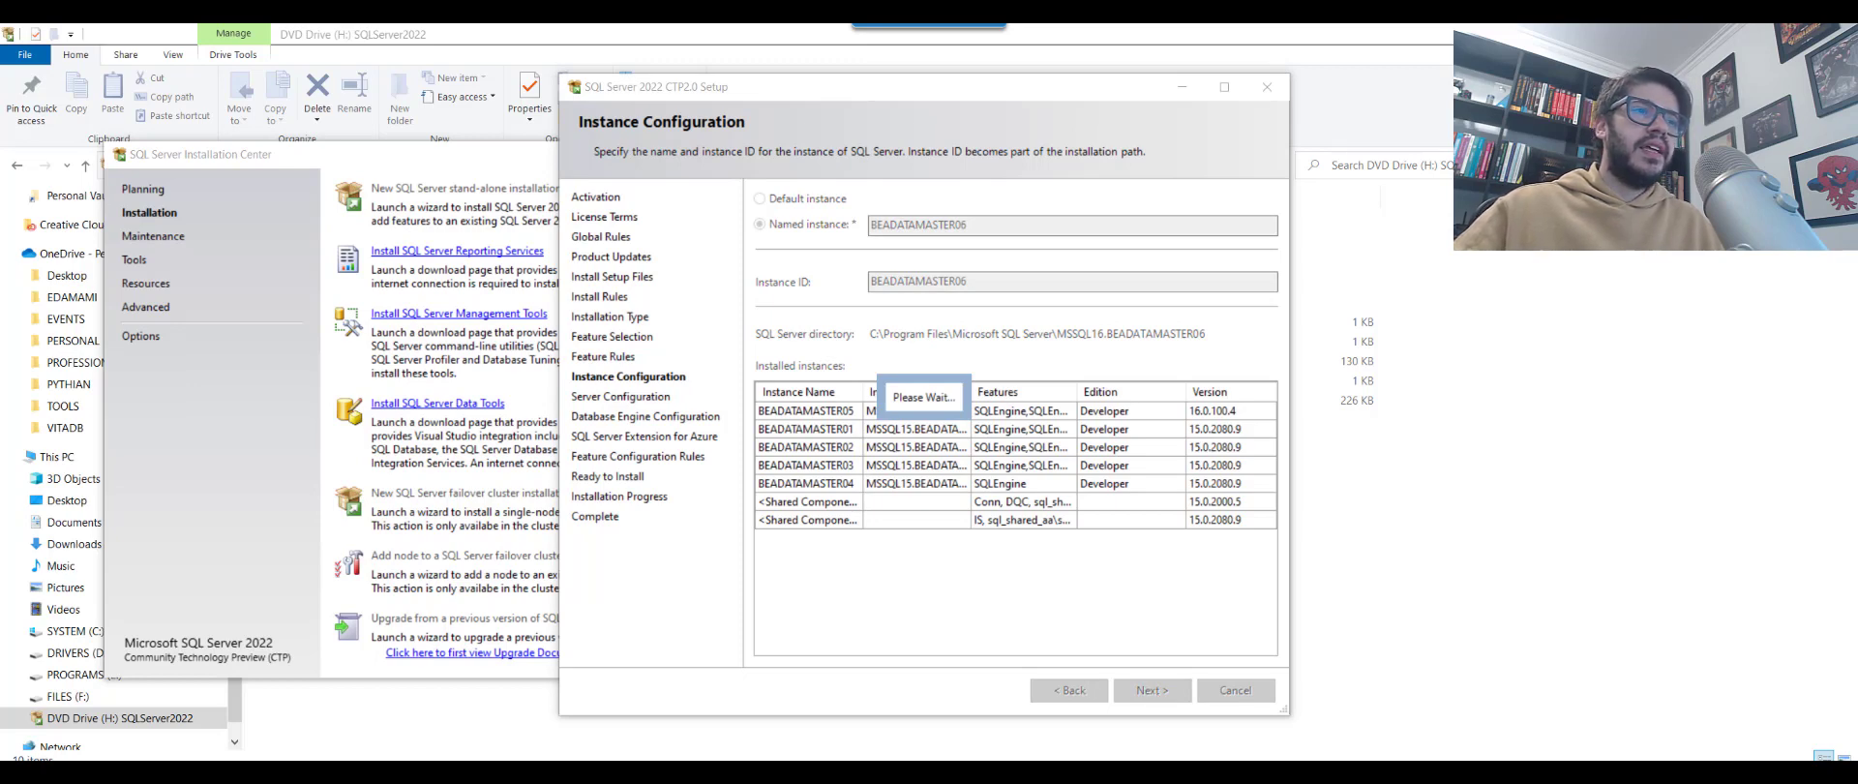
- In File Explorer, open the SQLSERVER folder on the PROGRAMS (E:) drive and copy its path, E:\SQLSERVER
left_click(697, 720)
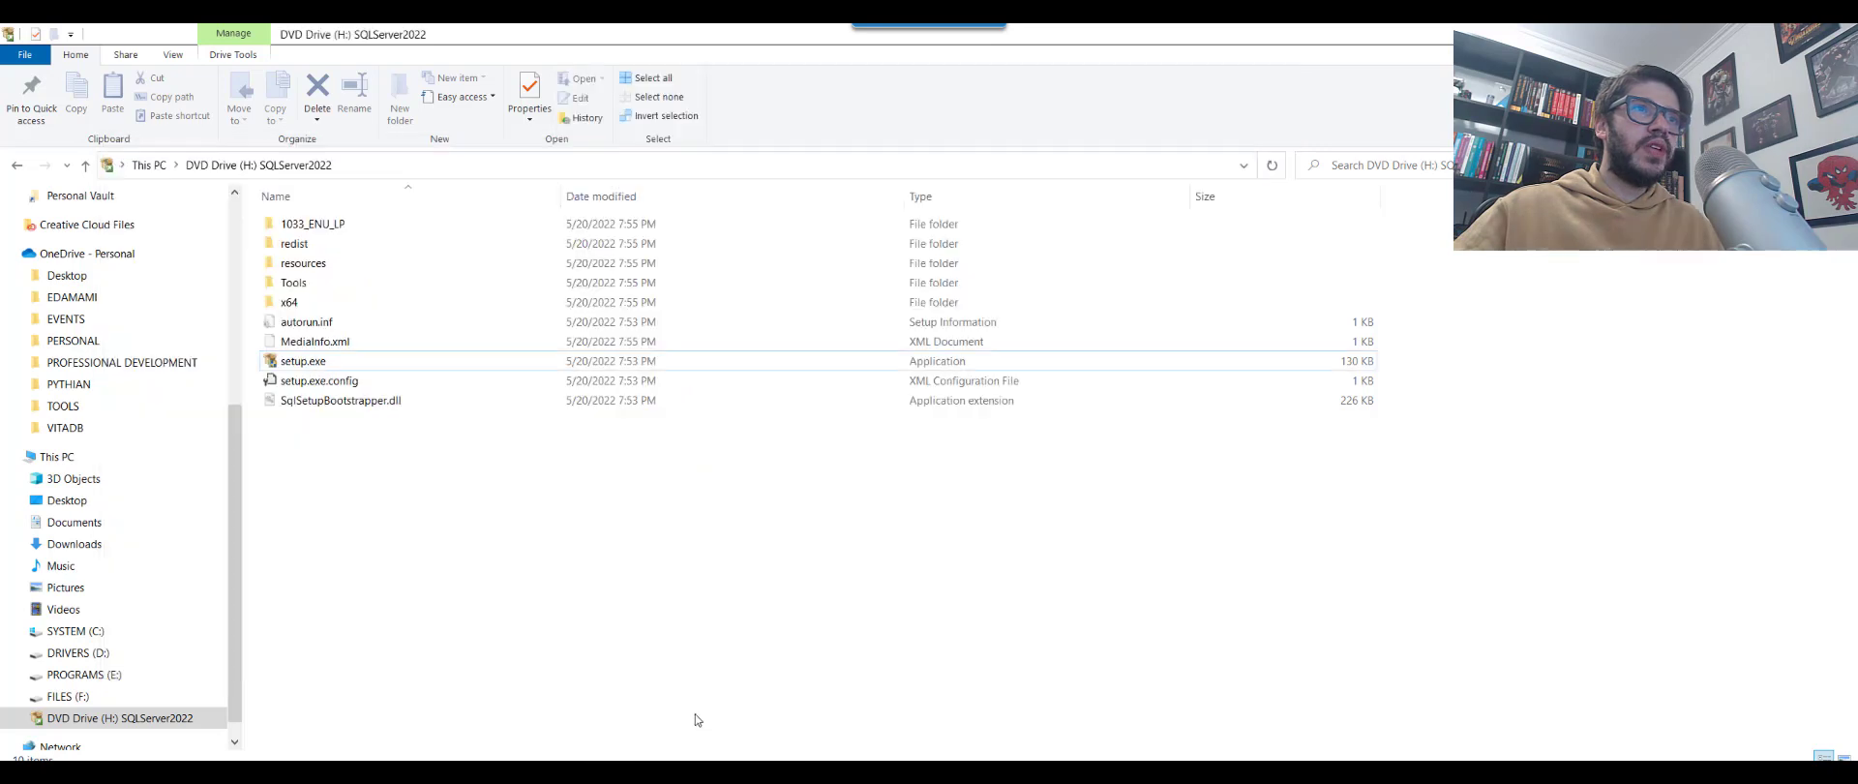
left_click(78, 677)
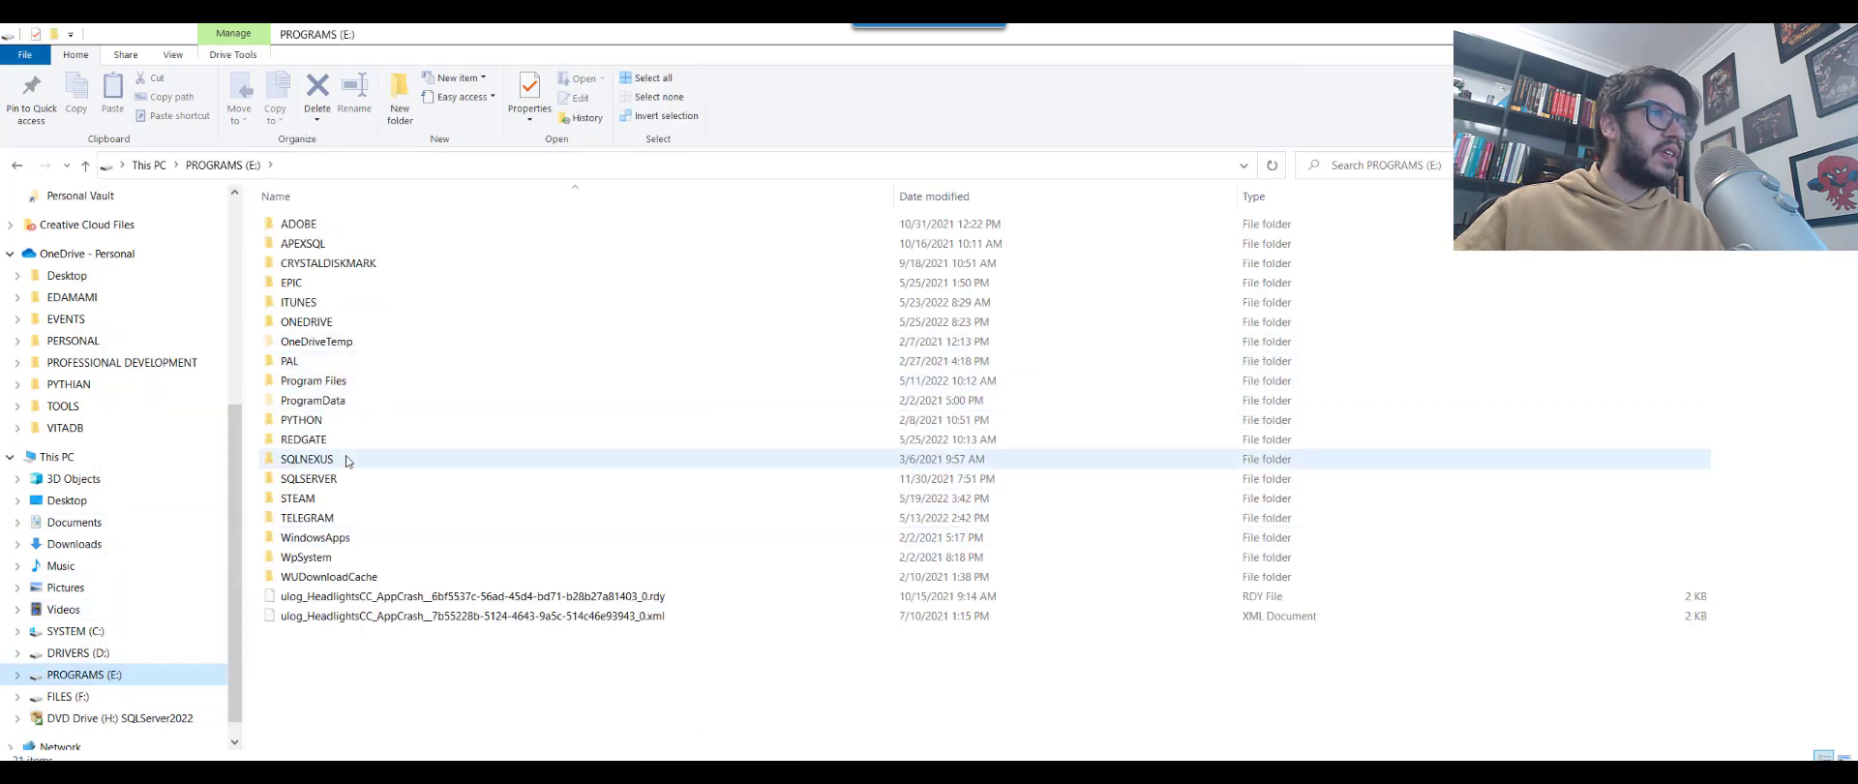
double_click(325, 478)
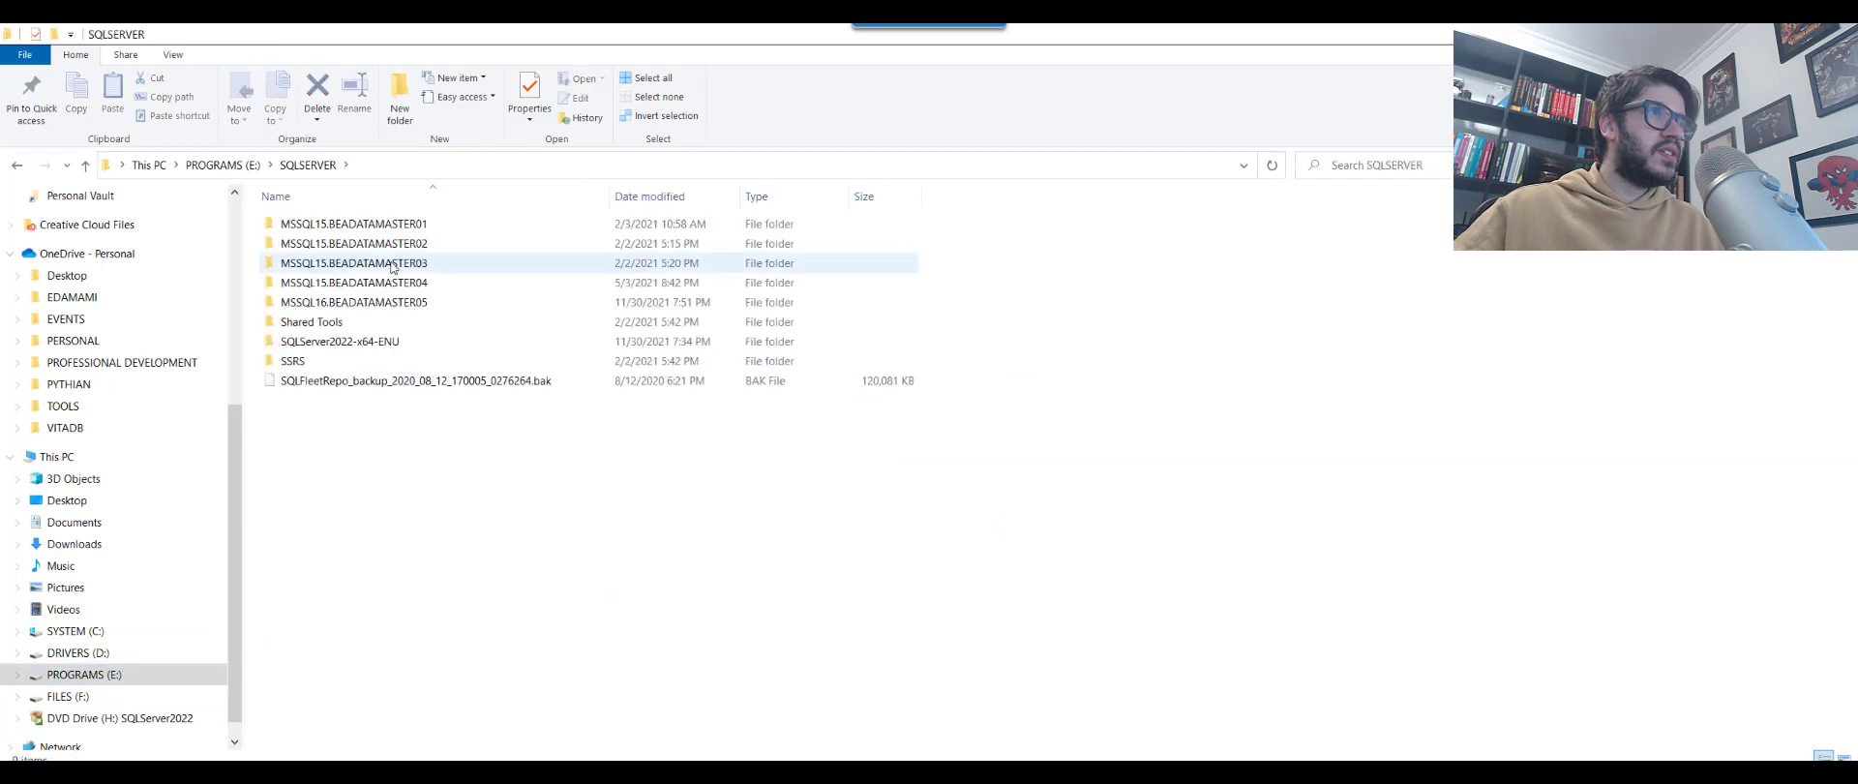
left_click(372, 171)
key("ctrl+c")
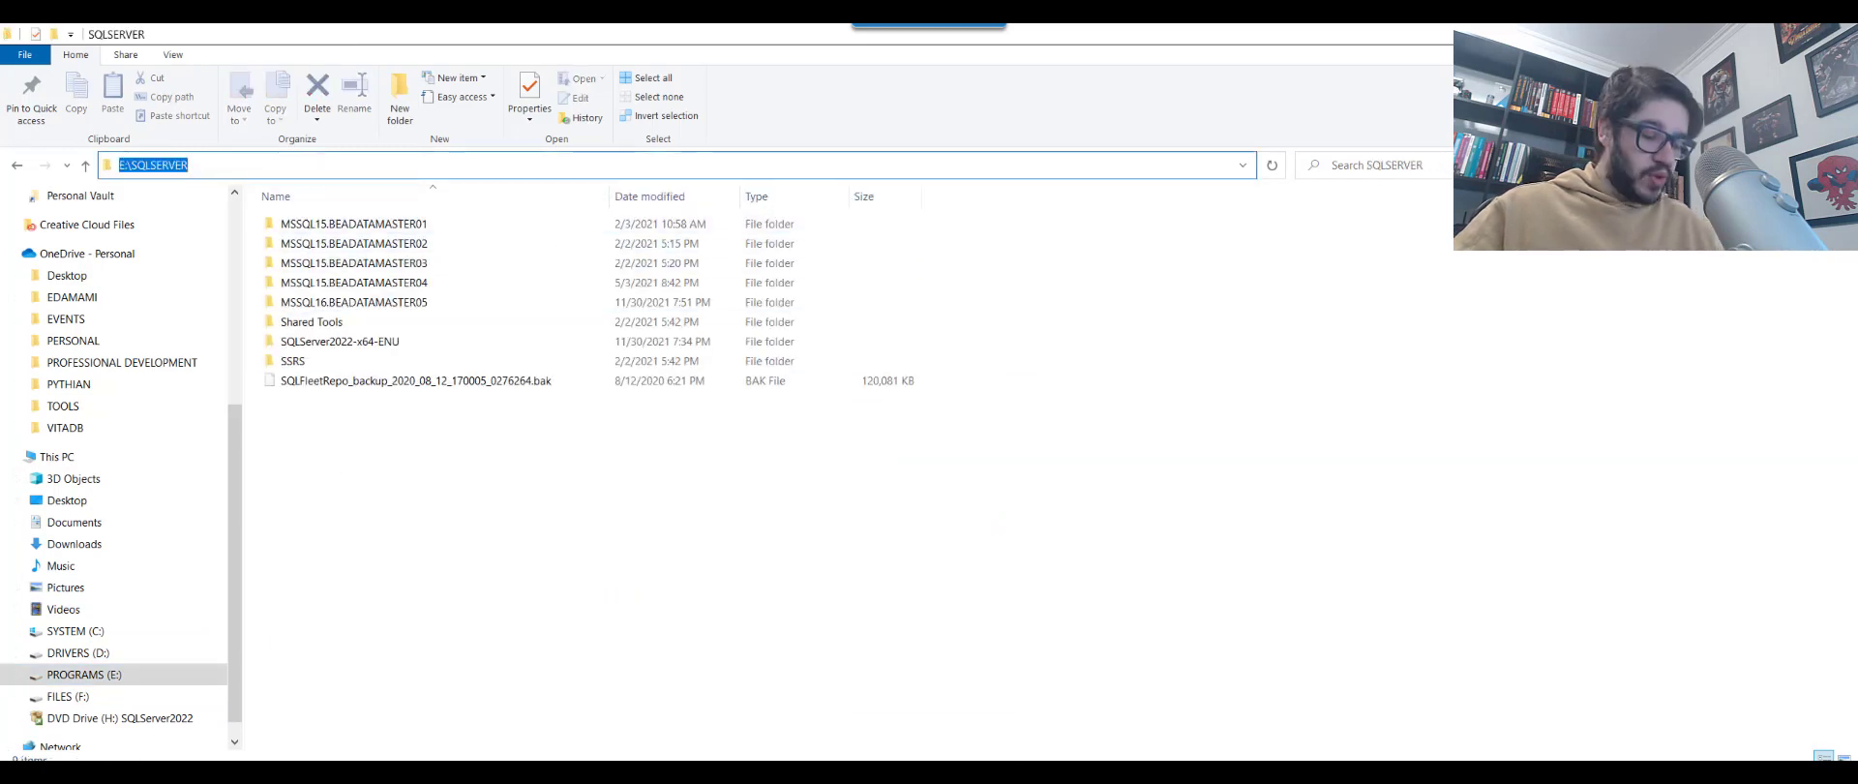
- Switch back to SQL Server Setup and return to the Feature Selection page
left_click(916, 742)
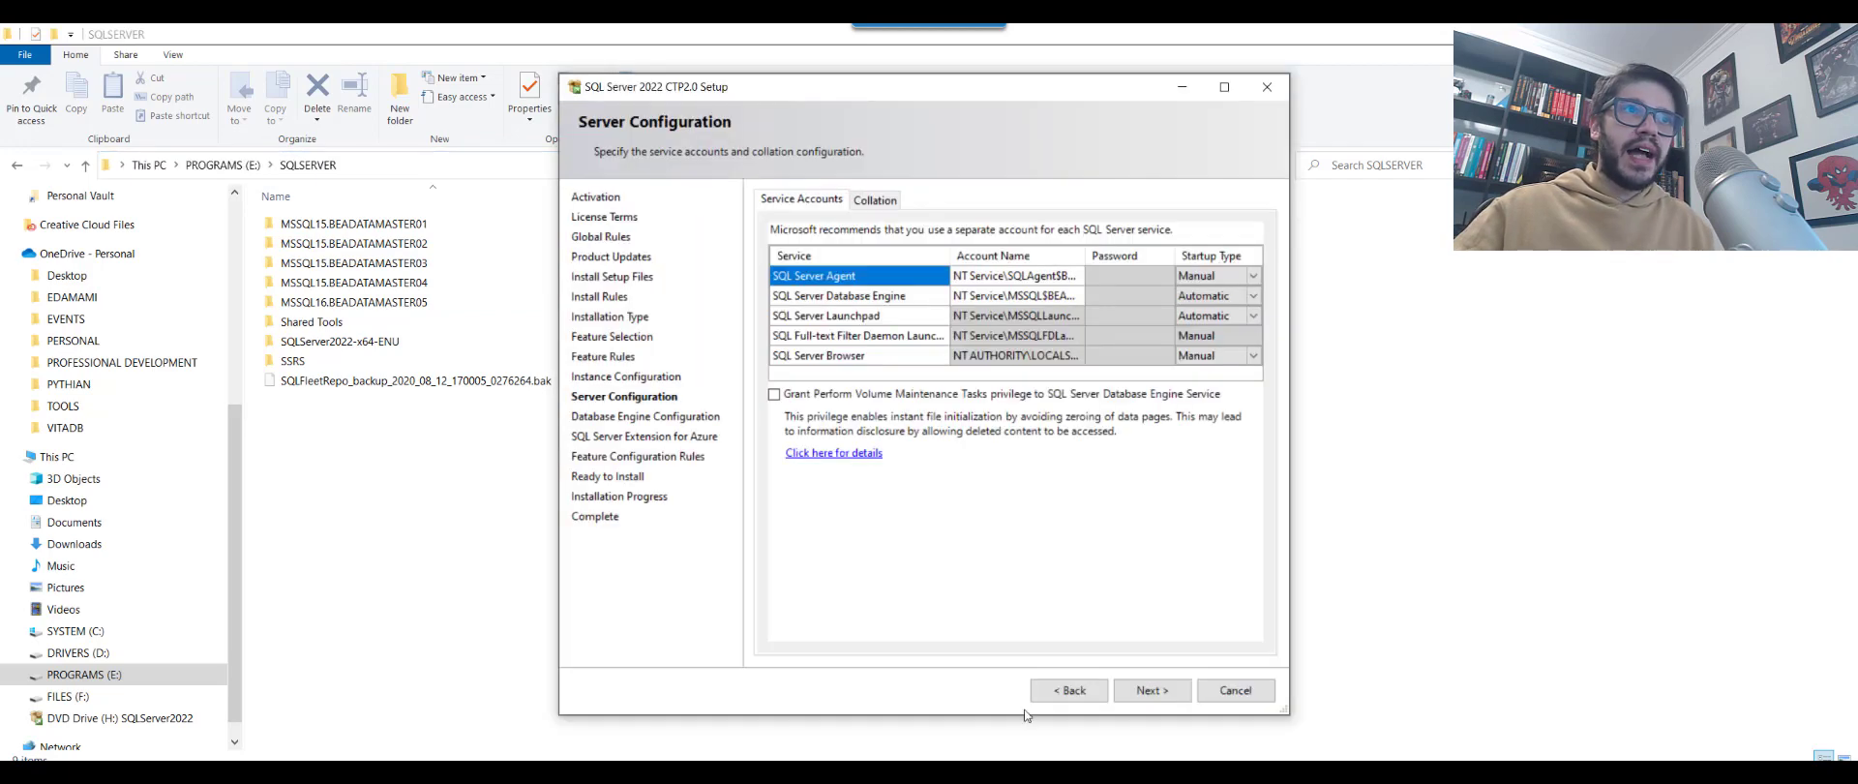
left_click(1068, 690)
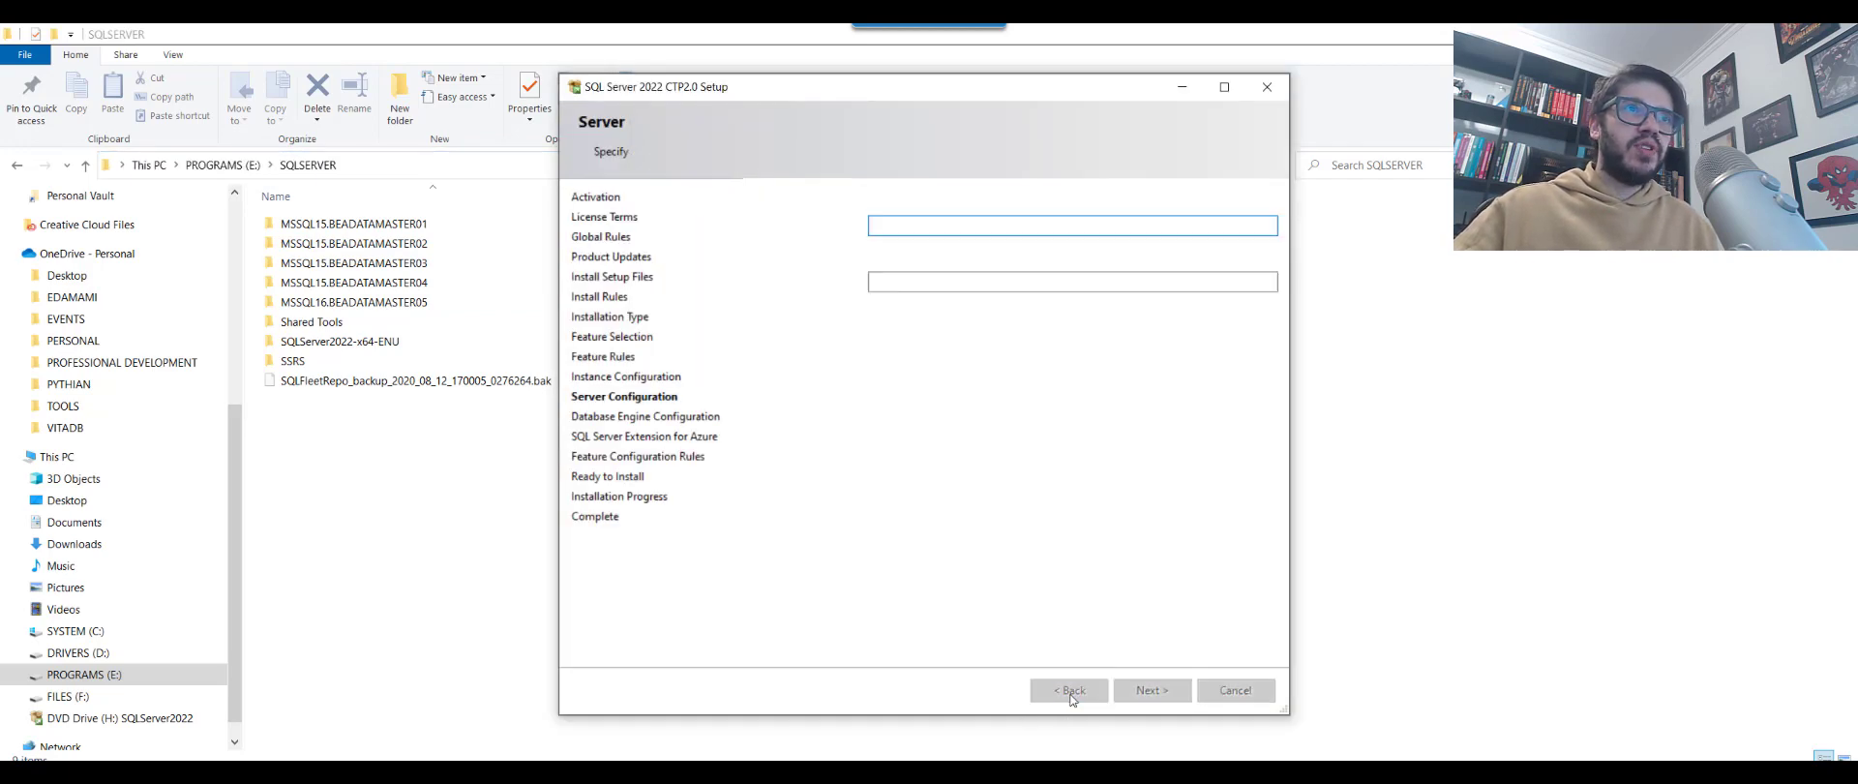
left_click(1068, 689)
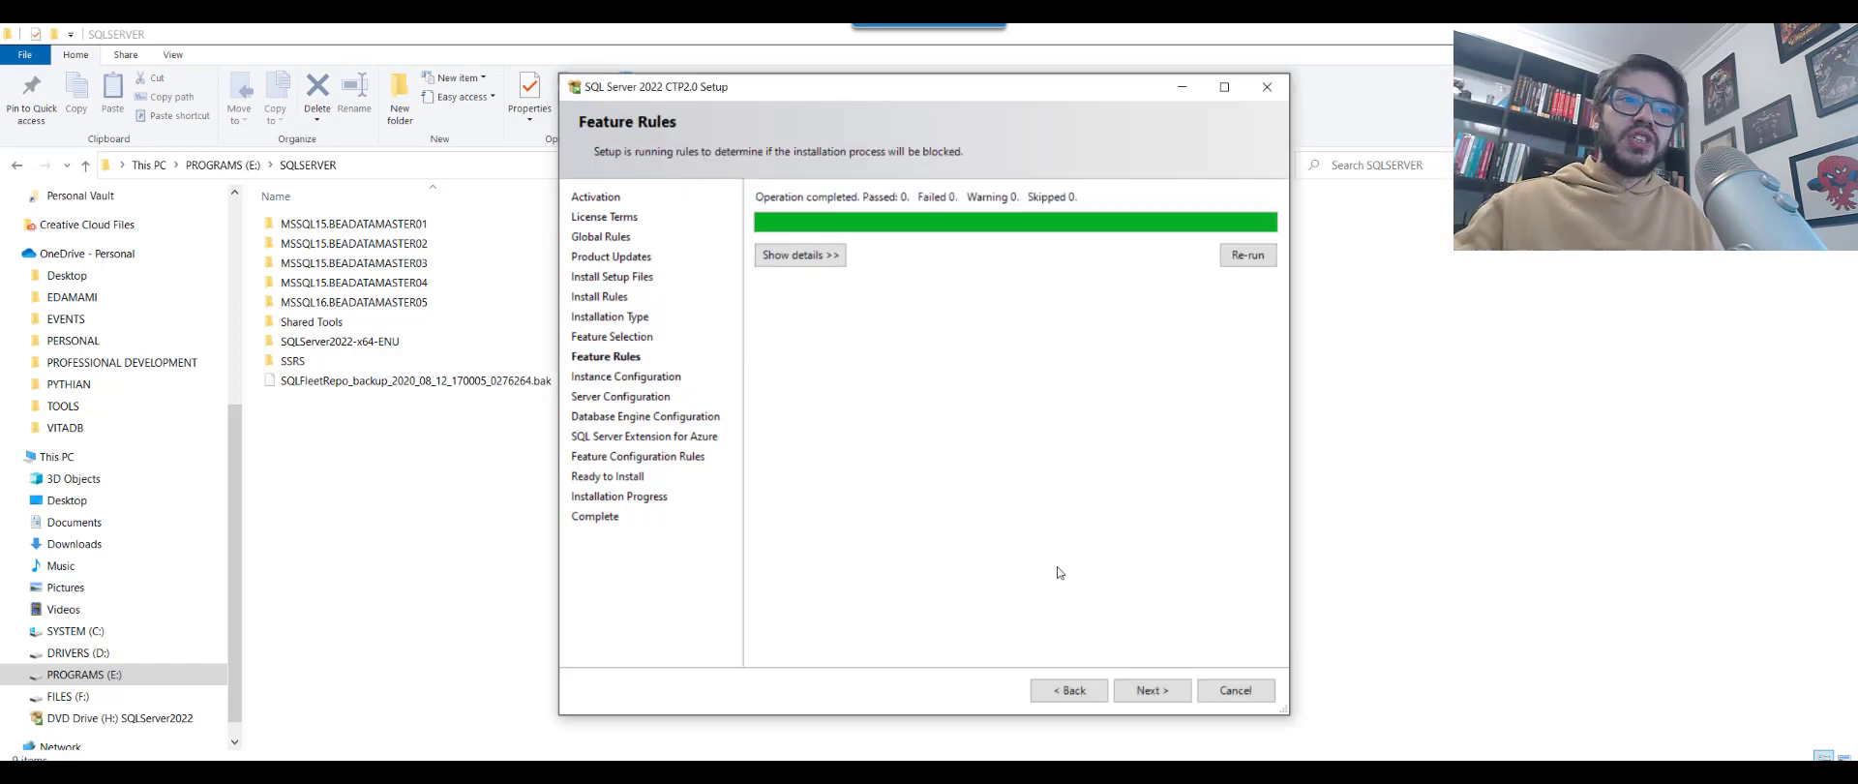
left_click(1061, 681)
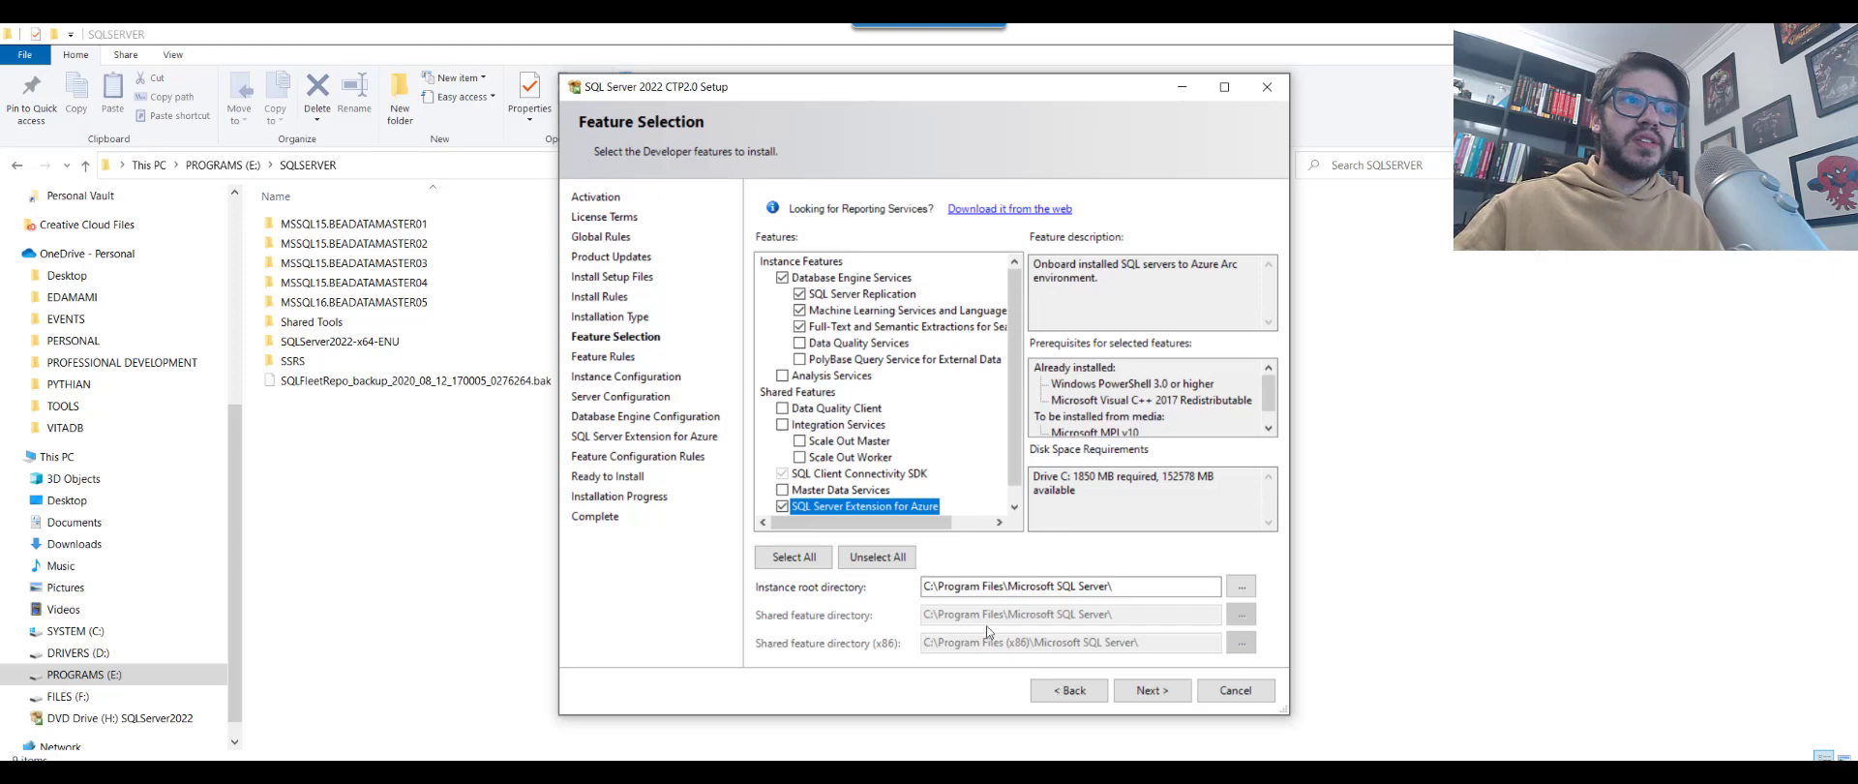
- Set the instance root directory to E:\SQLSERVER and continue past Instance Configuration to Server Configuration
left_click_drag(1141, 591, 892, 580)
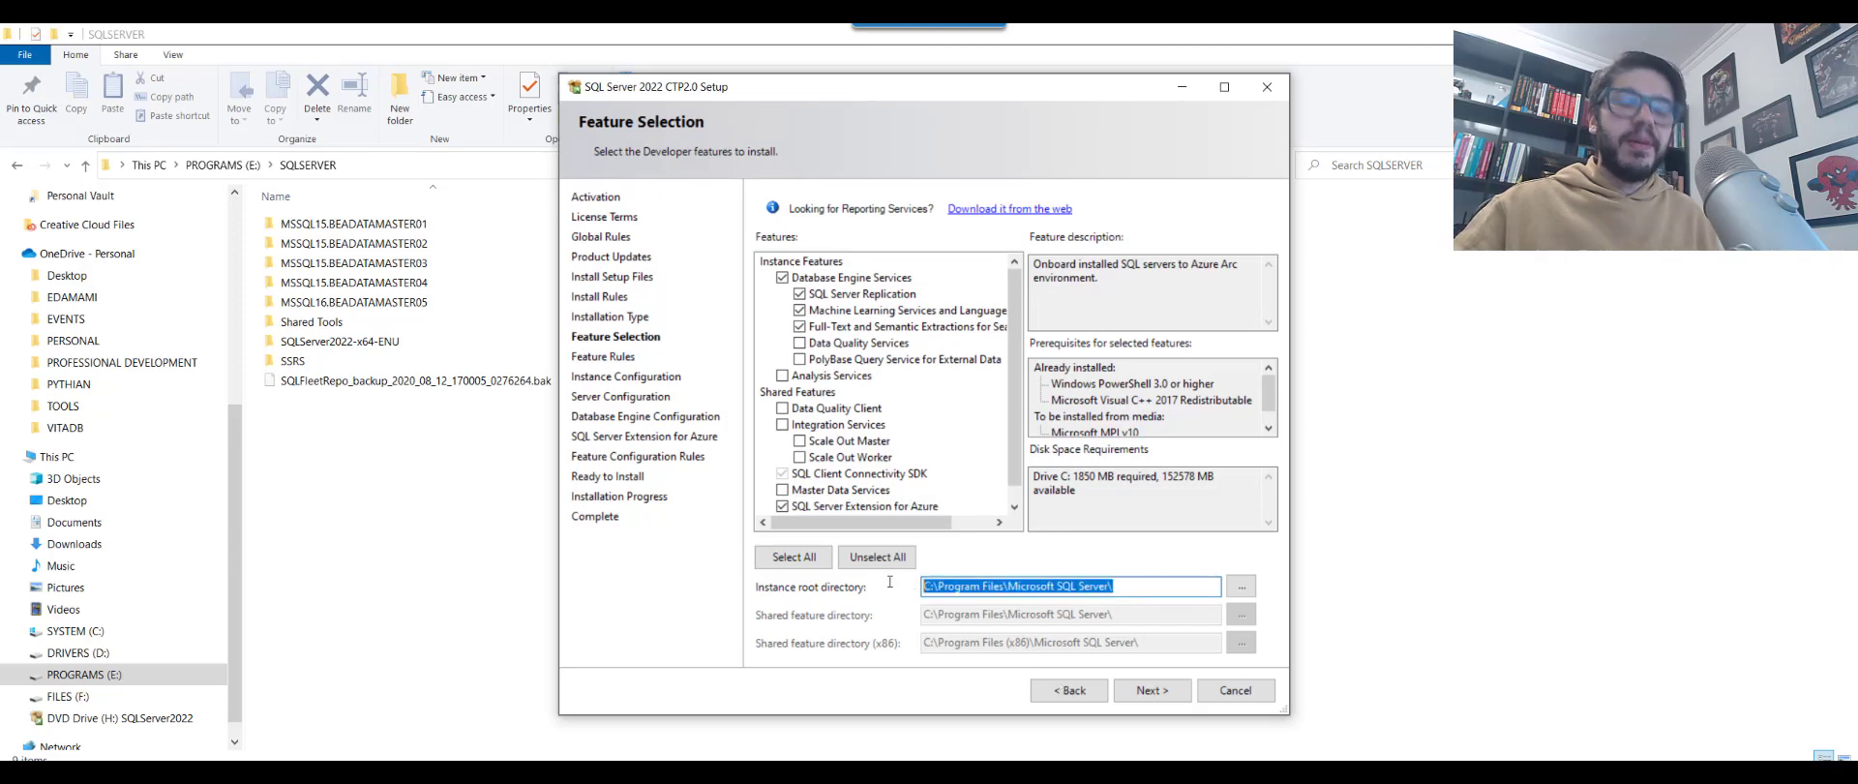
key("ctrl+v")
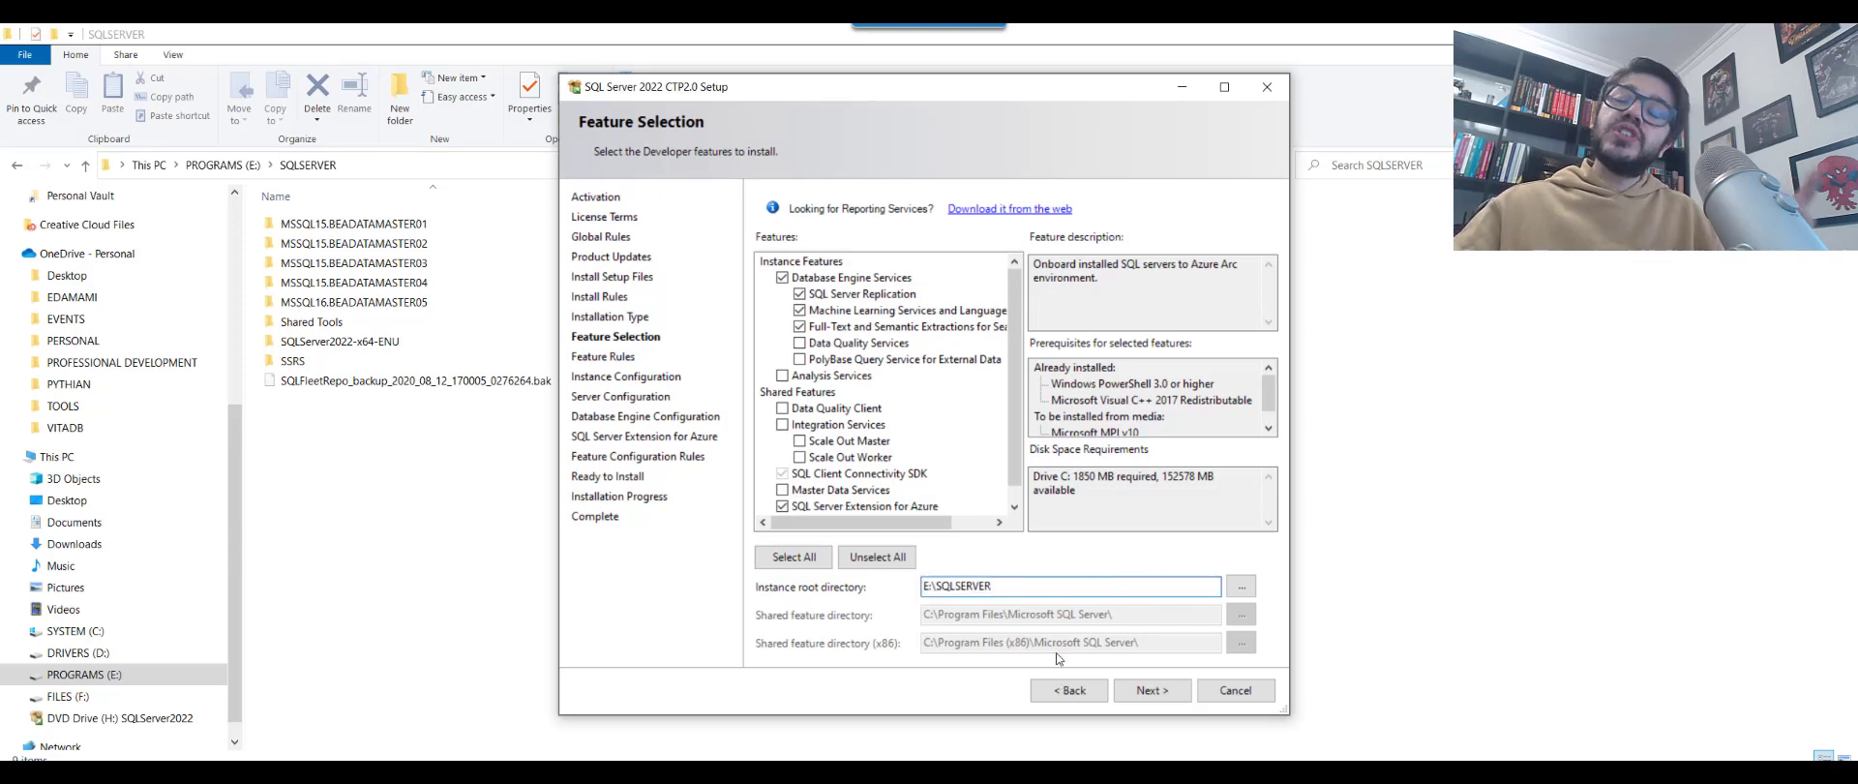
left_click(1154, 696)
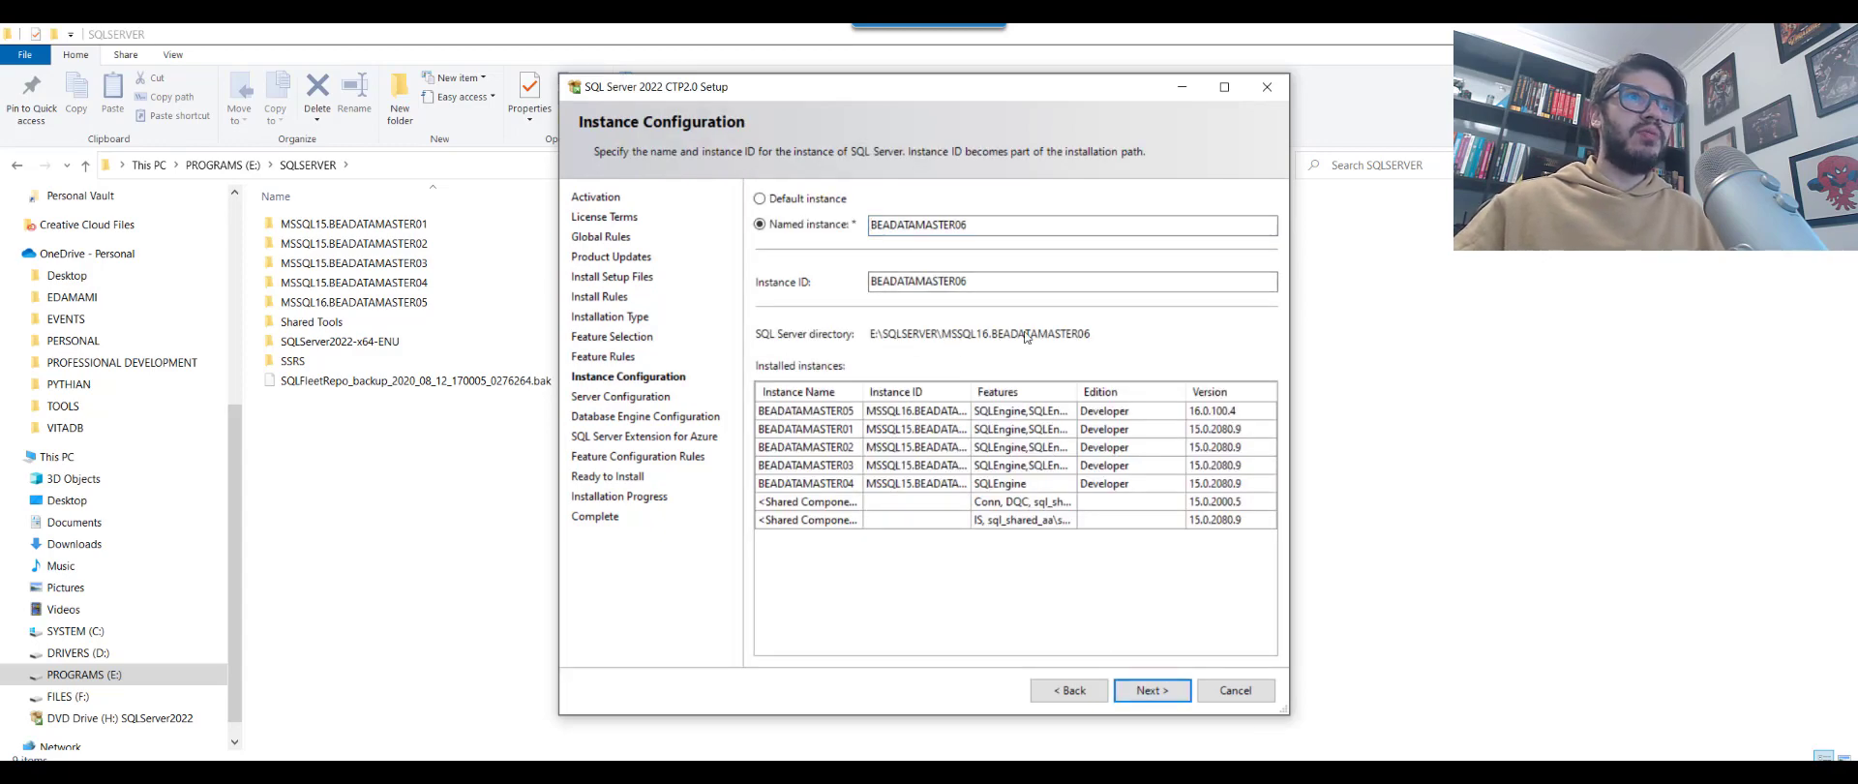
left_click(1152, 691)
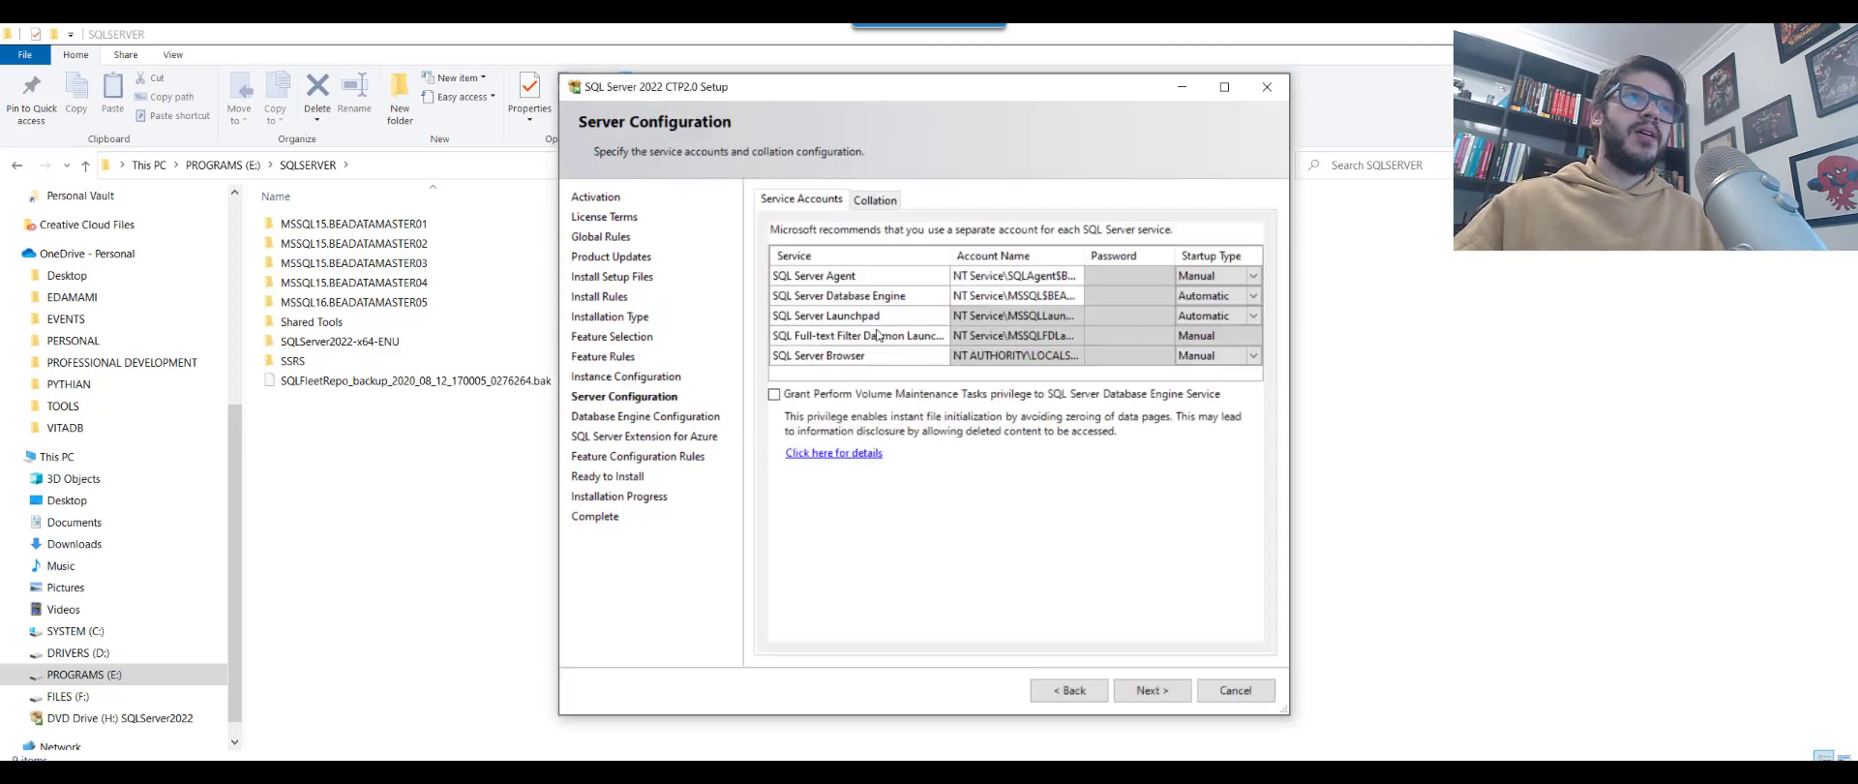
- Grant the Perform Volume Maintenance Tasks privilege to the Database Engine Service, check the collation, and continue to Database Engine Configuration
left_click(774, 395)
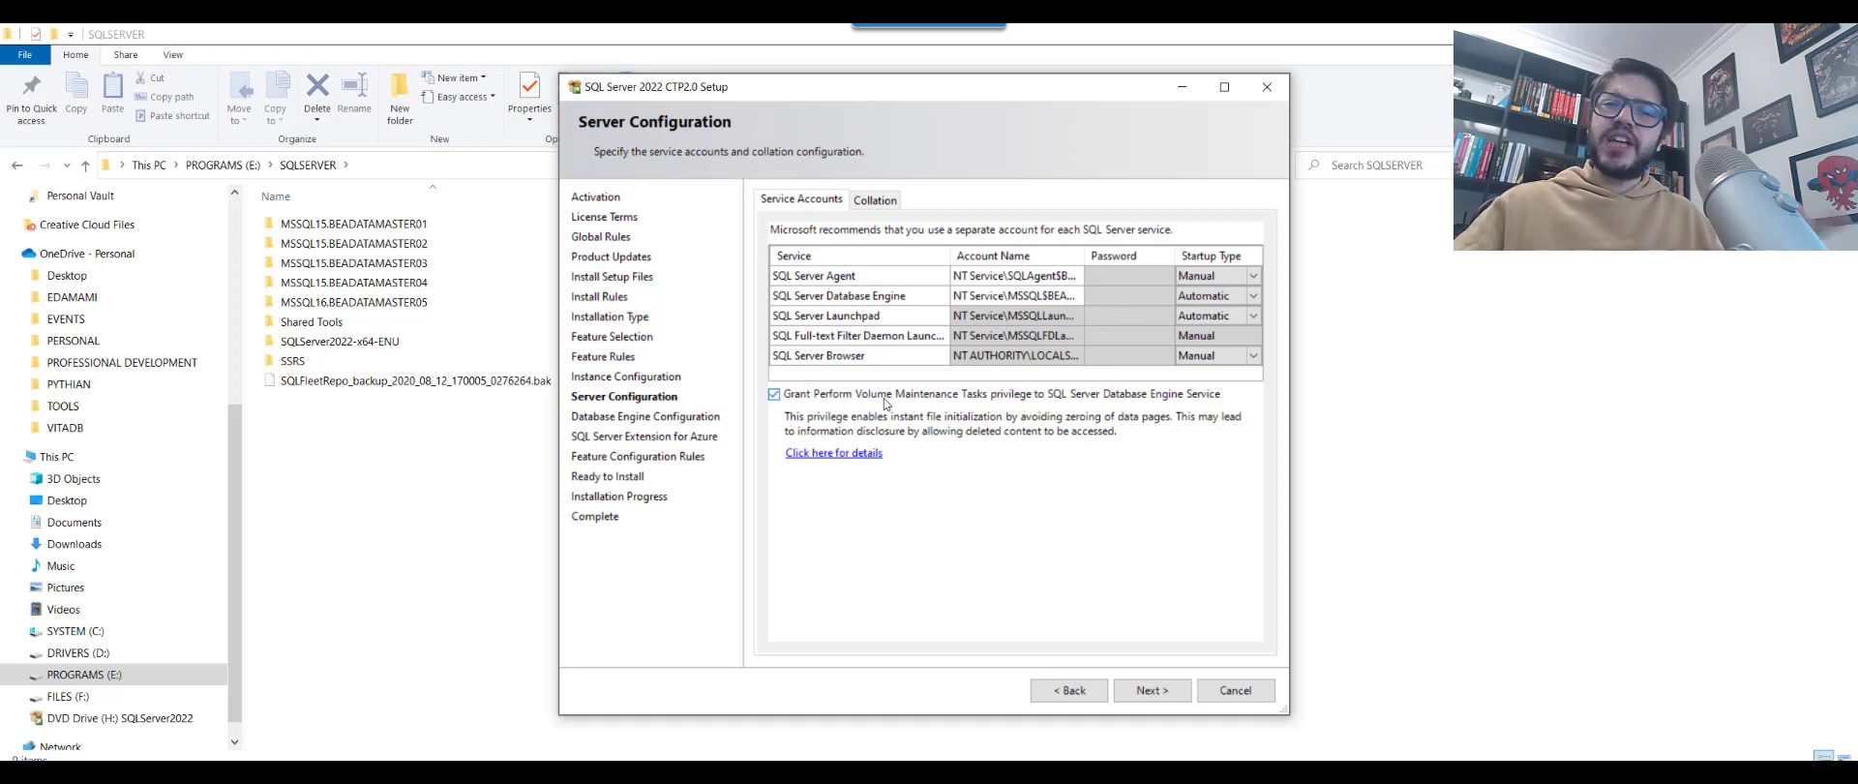
left_click(879, 200)
left_click(817, 198)
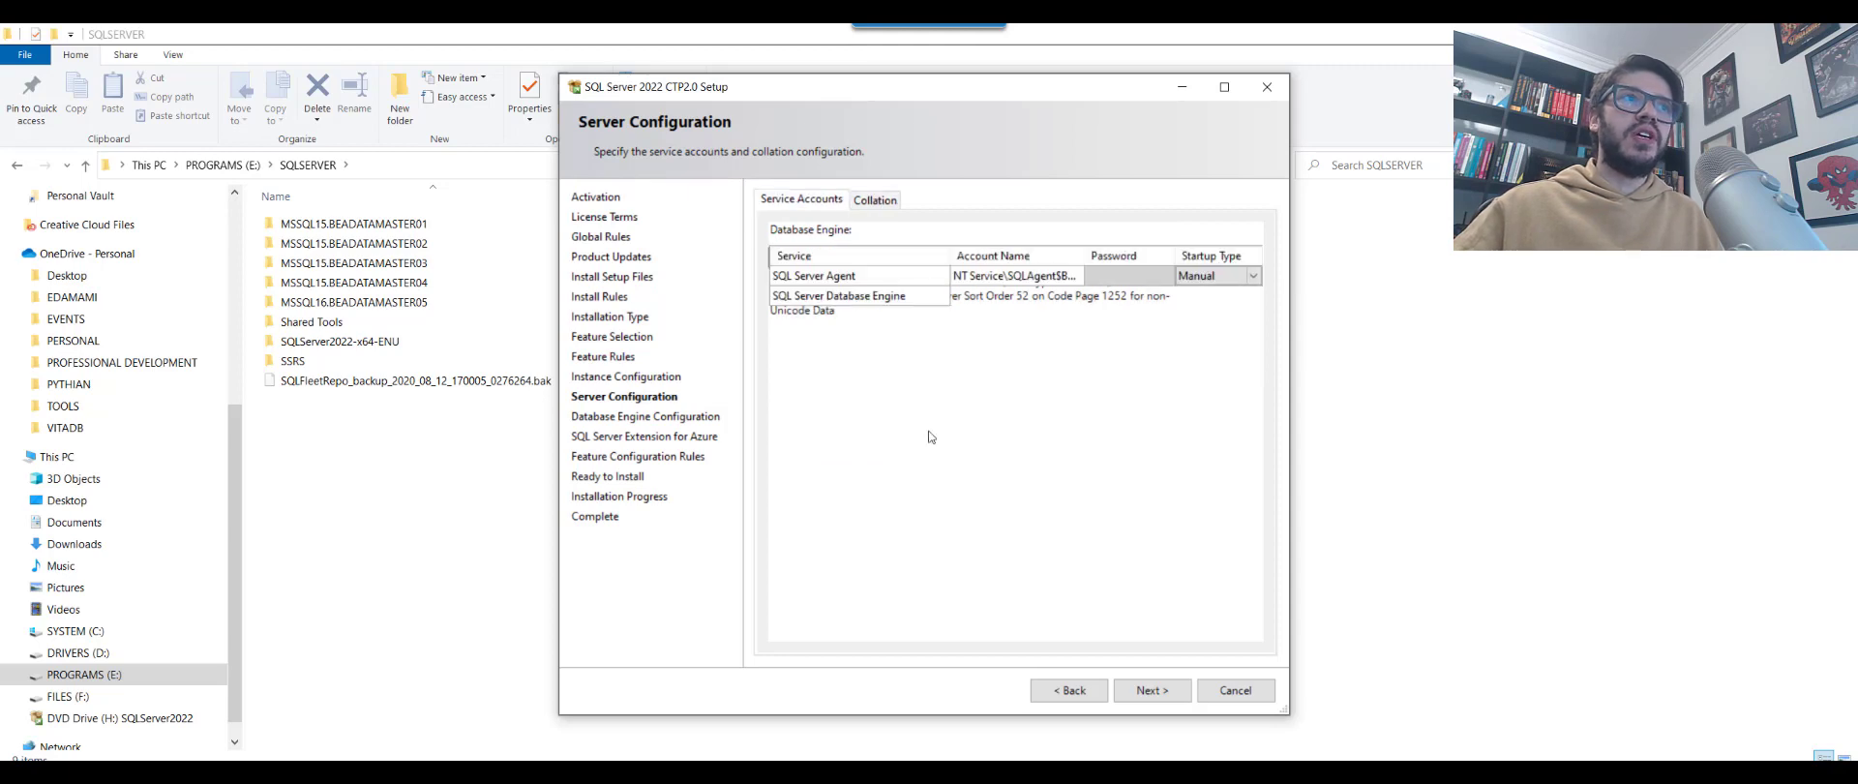
left_click(1165, 689)
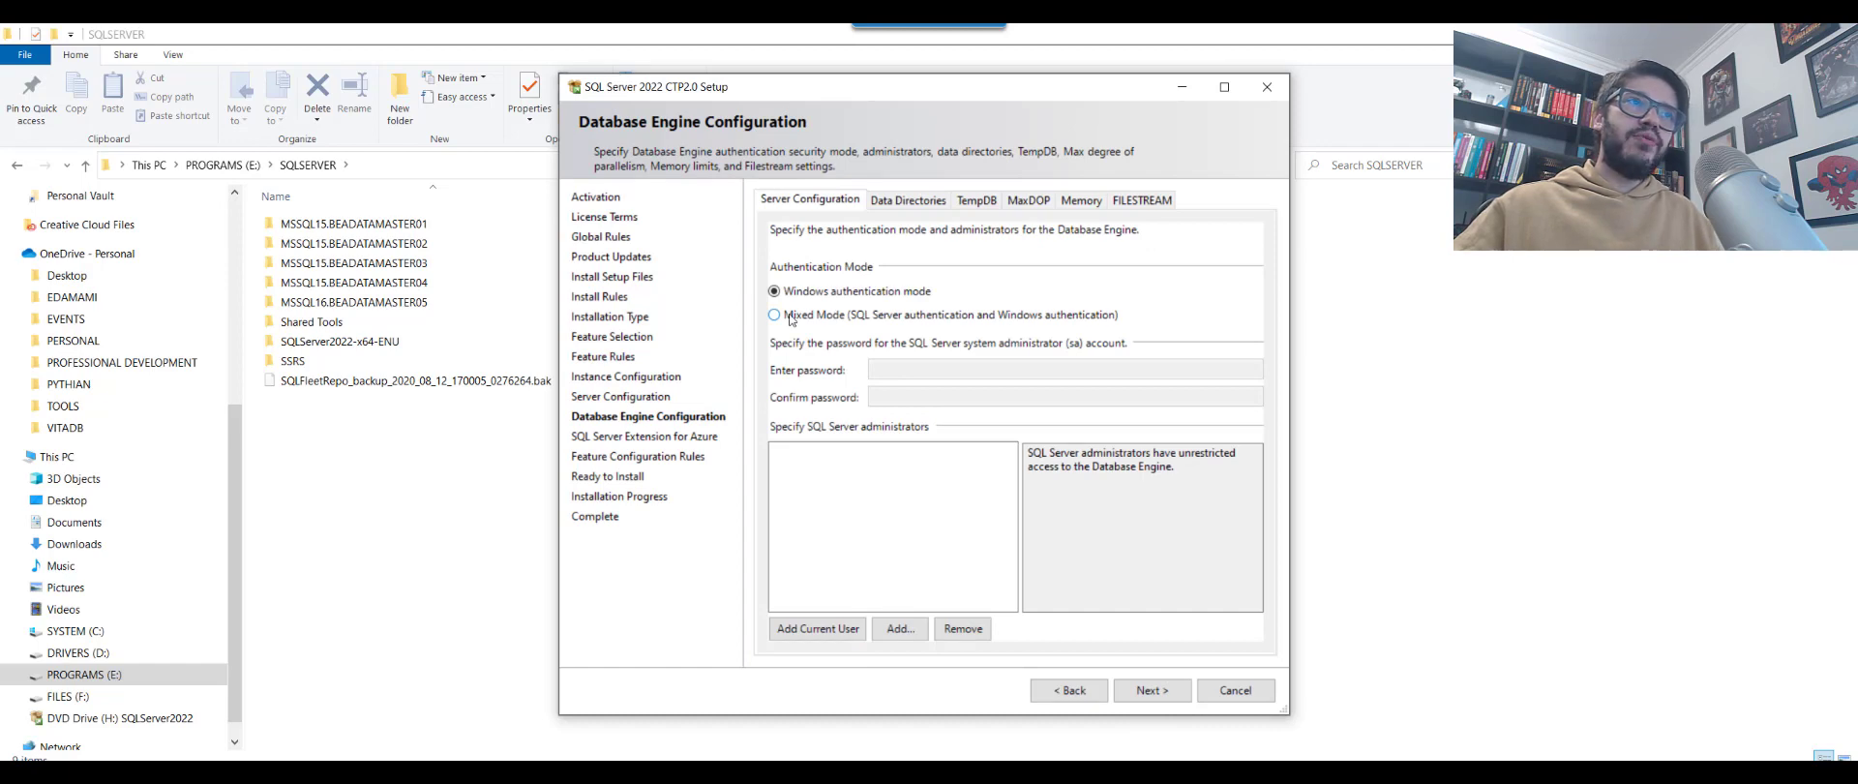
- Choose Mixed Mode authentication and ready the sa password field for entry with caps lock off
left_click(790, 315)
left_click(898, 371)
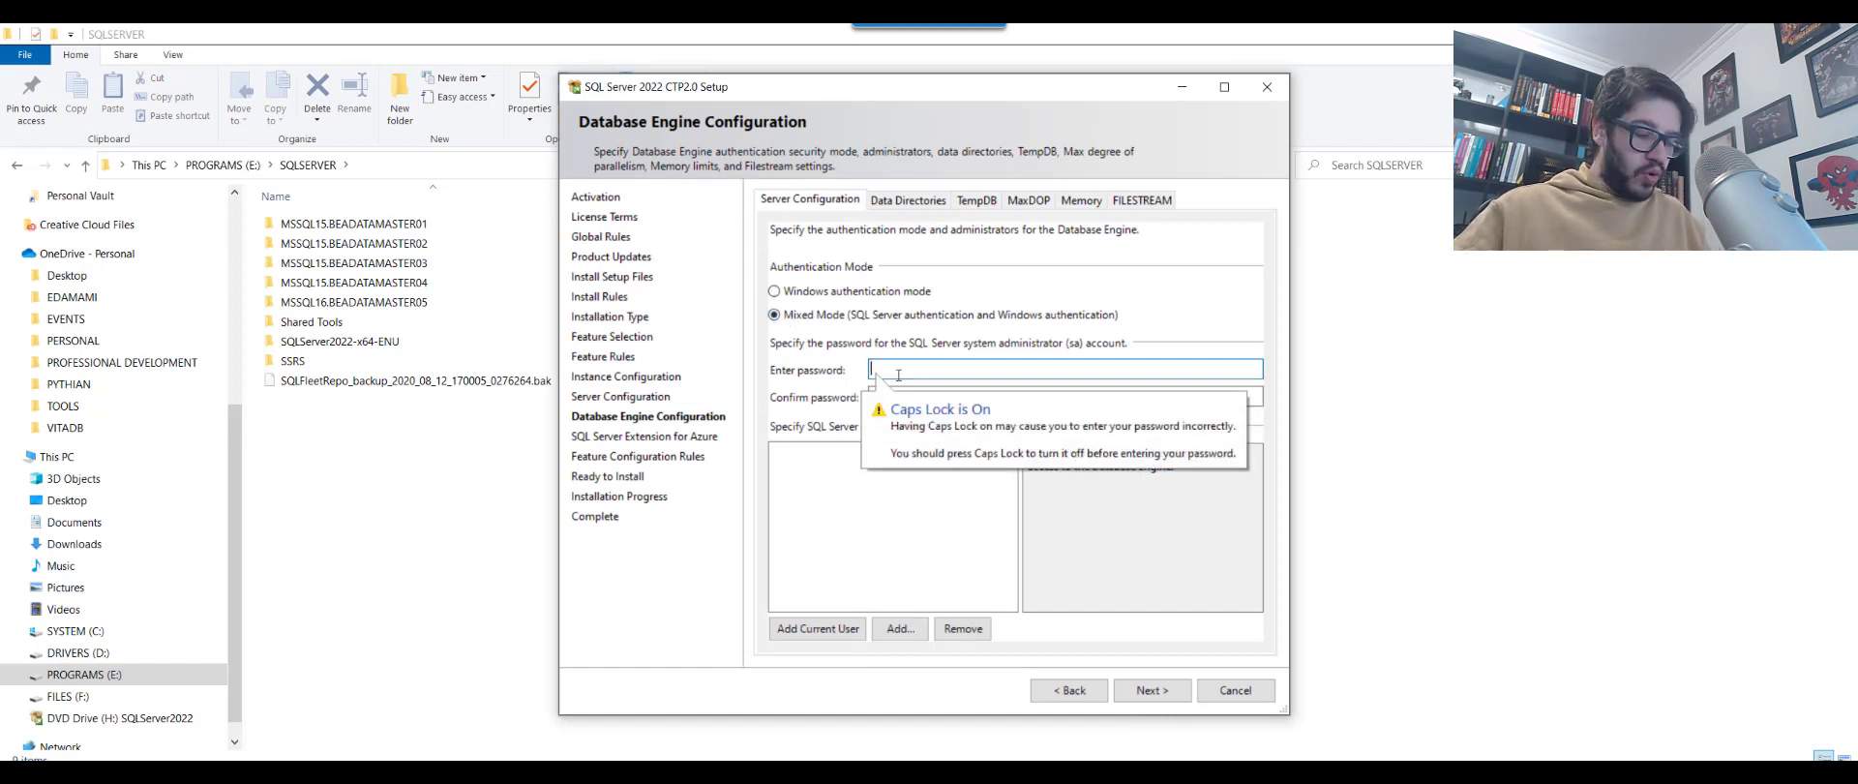
key("Caps_Lock")
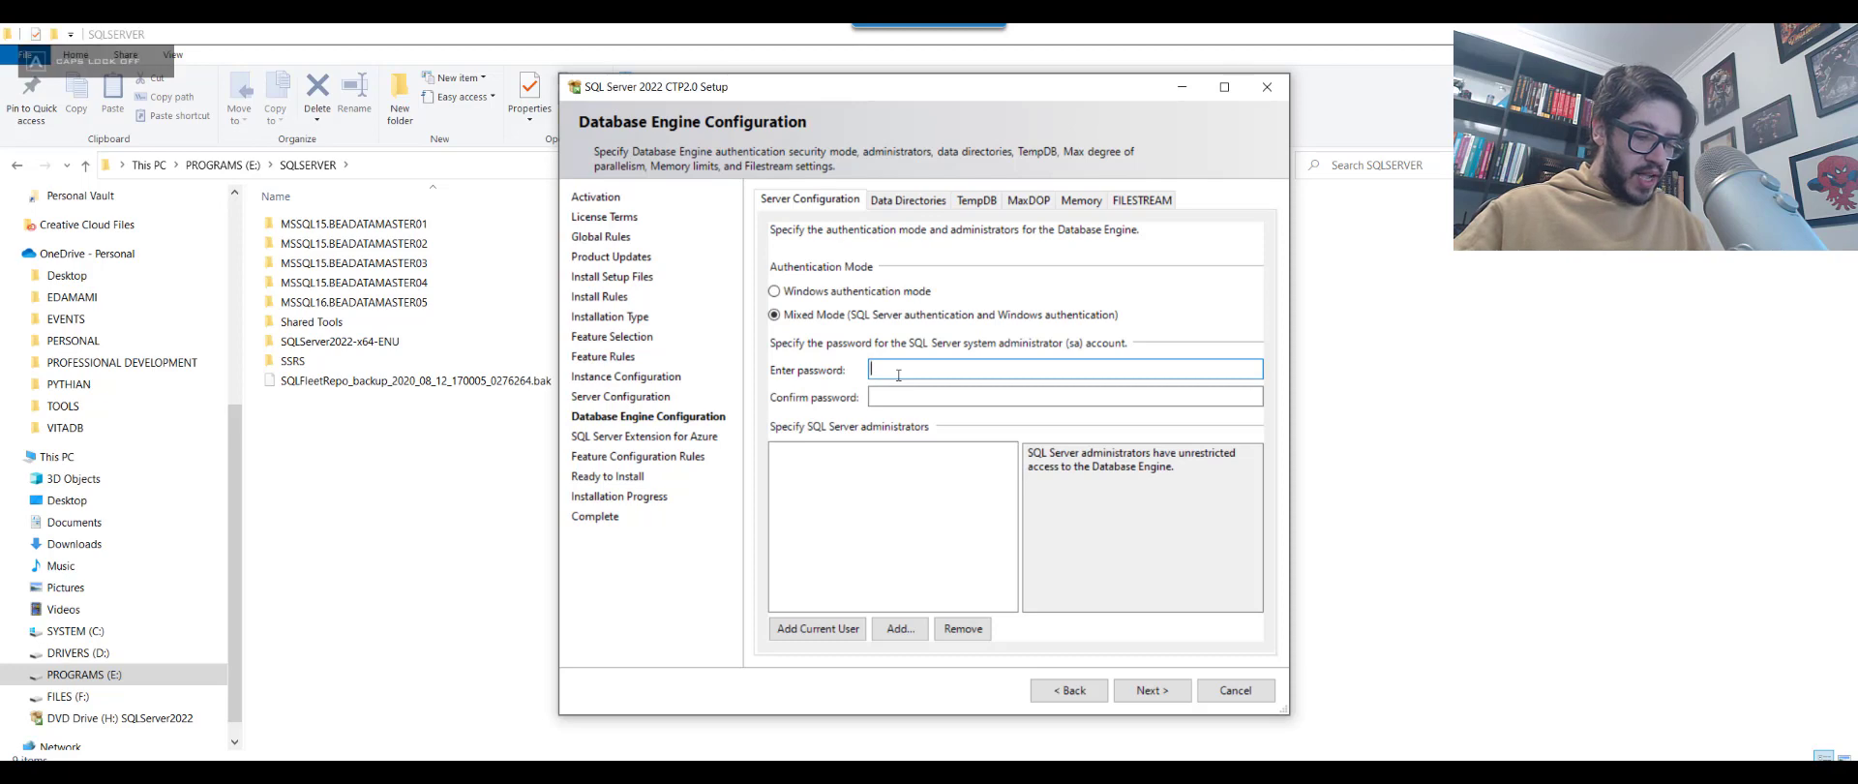
type("**********")
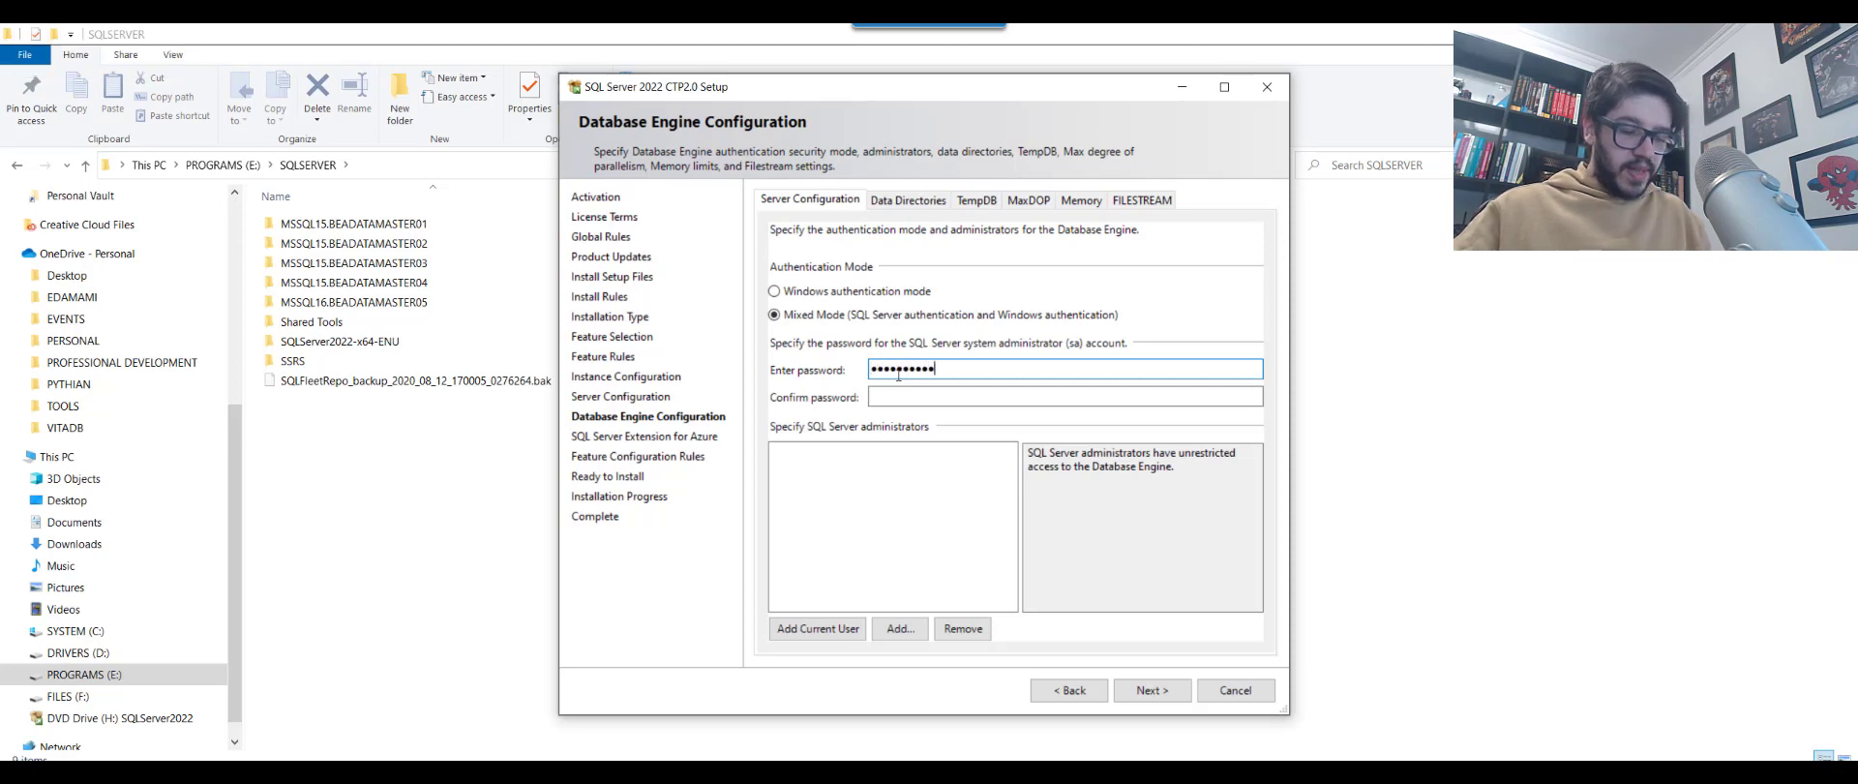
type("*****")
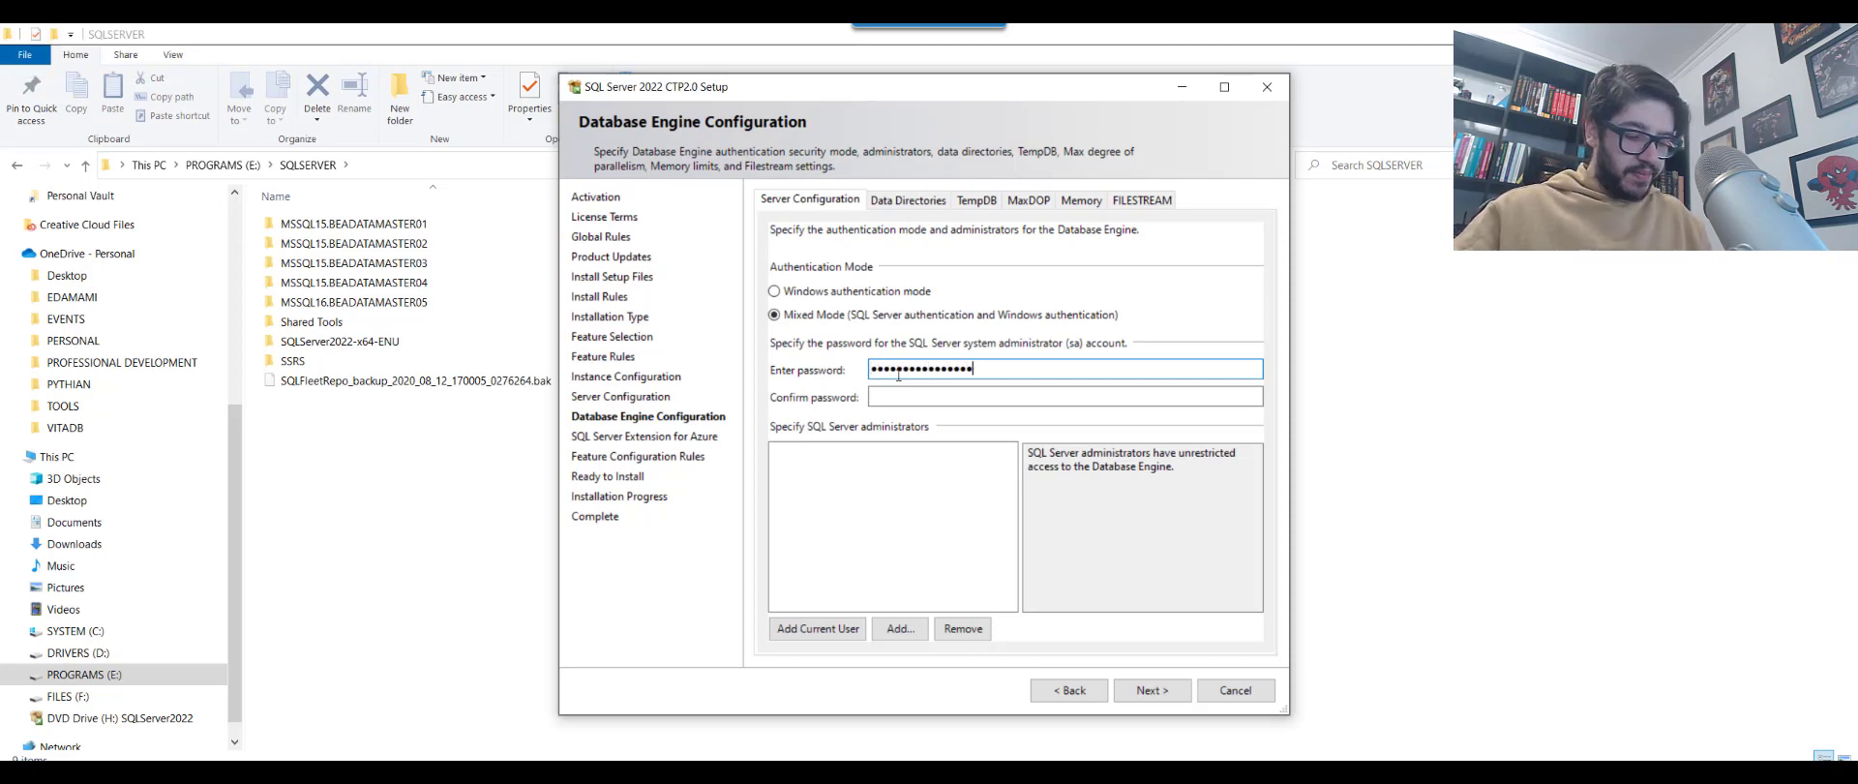
key("BackSpace")
key("BackSpace")
key("BackSpace")
key("BackSpace")
key("BackSpace")
key("BackSpace")
key("BackSpace")
key("BackSpace")
key("BackSpace")
key("BackSpace")
key("BackSpace")
key("BackSpace")
key("BackSpace")
key("BackSpace")
key("BackSpace")
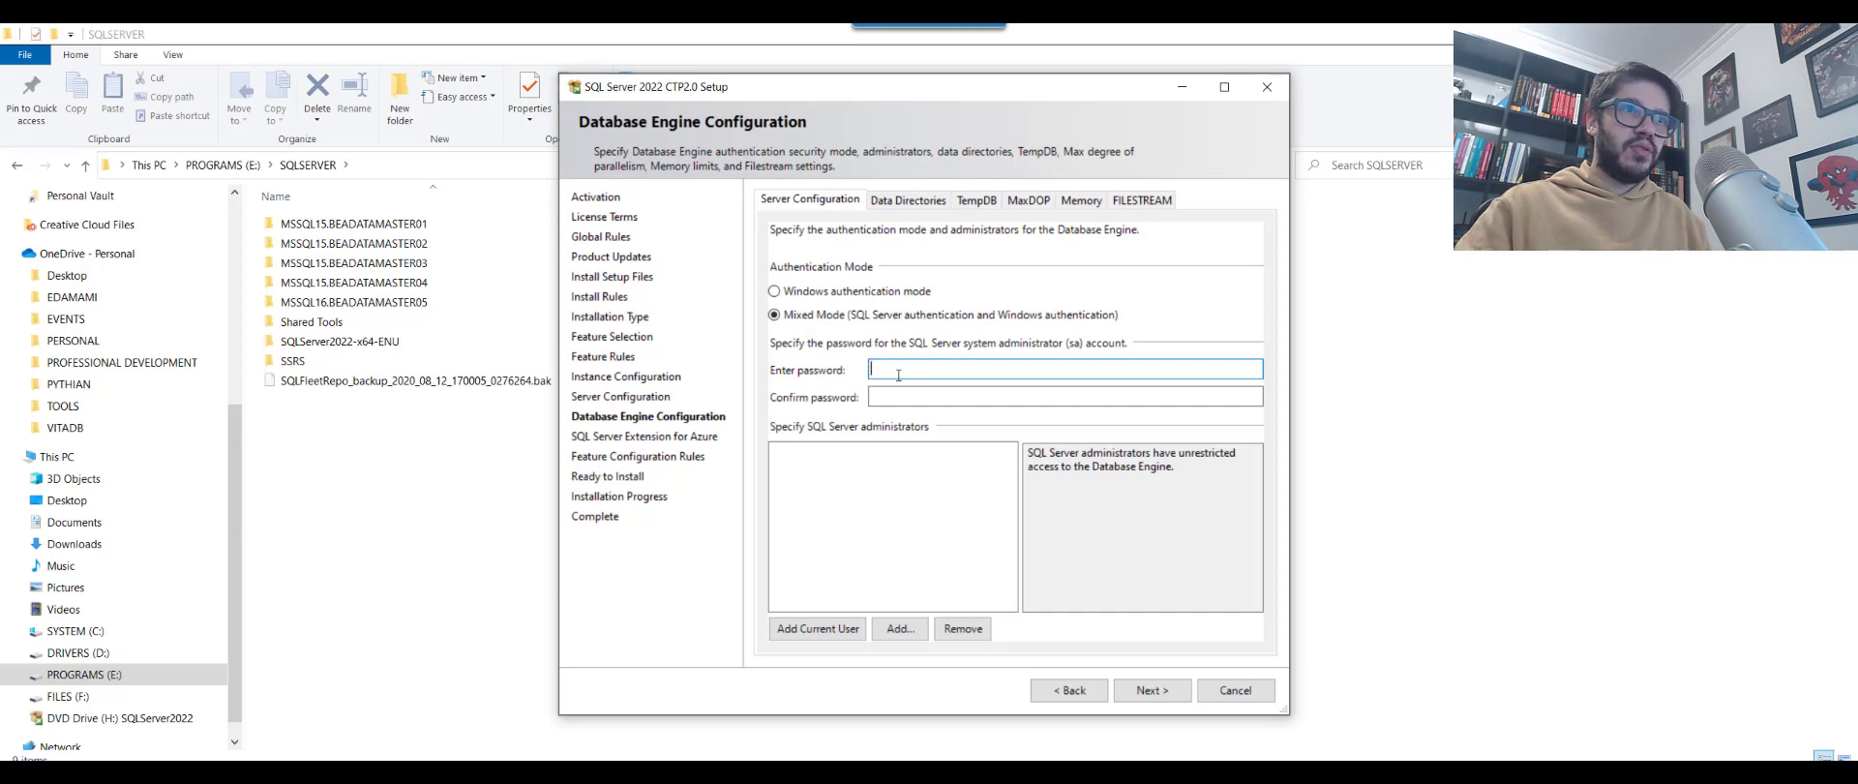
- Enter and confirm the sa account password, and add the current user as a SQL Server administrator
type("************")
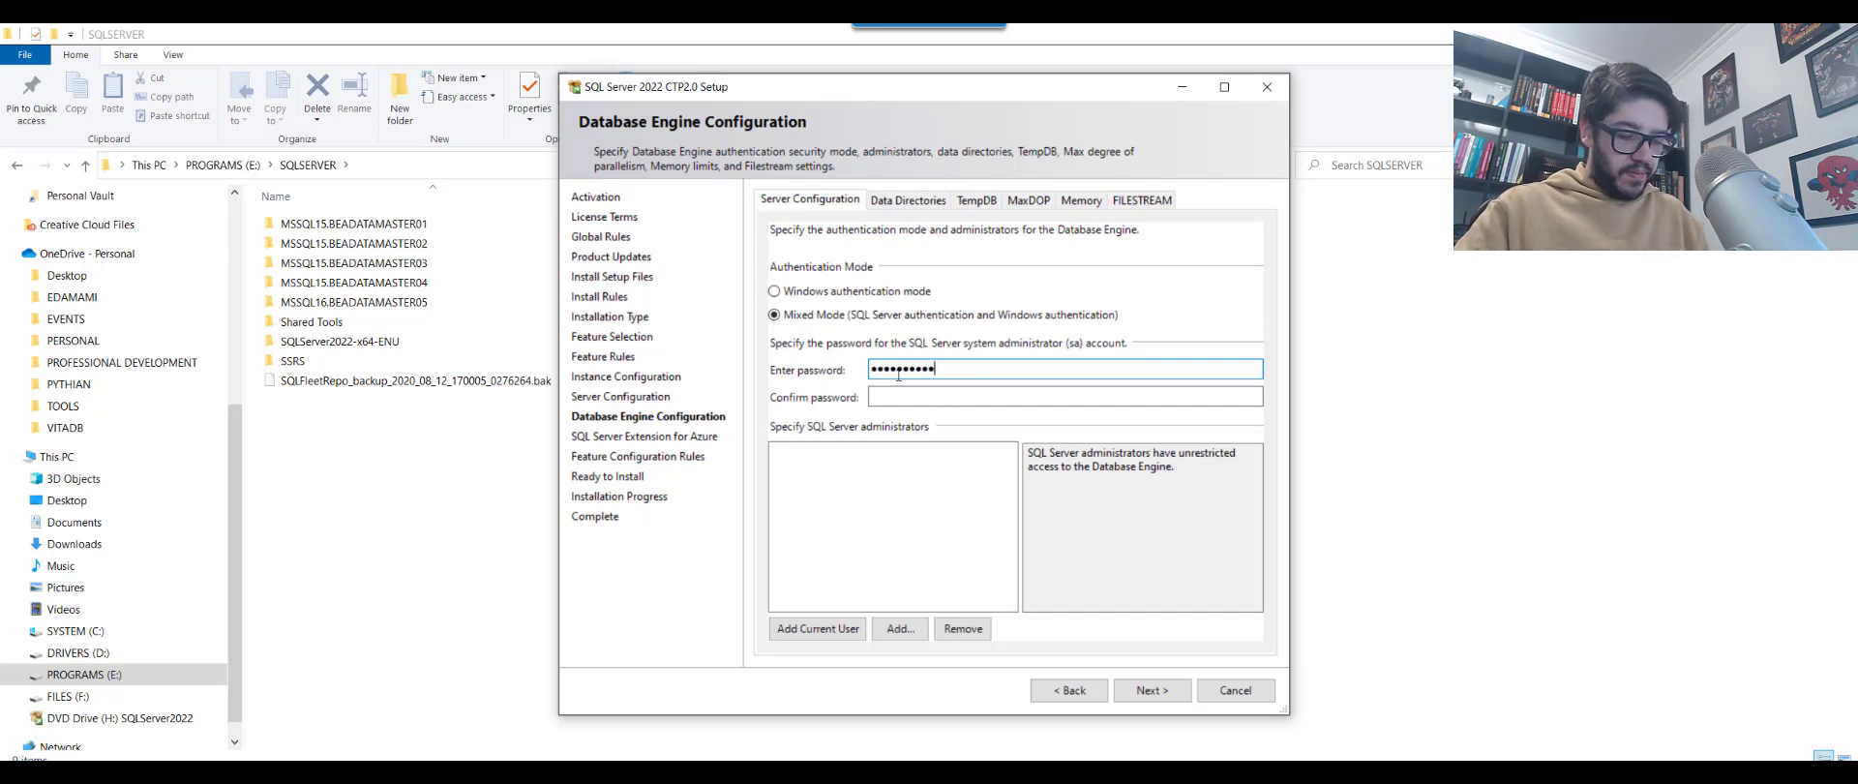
type("****")
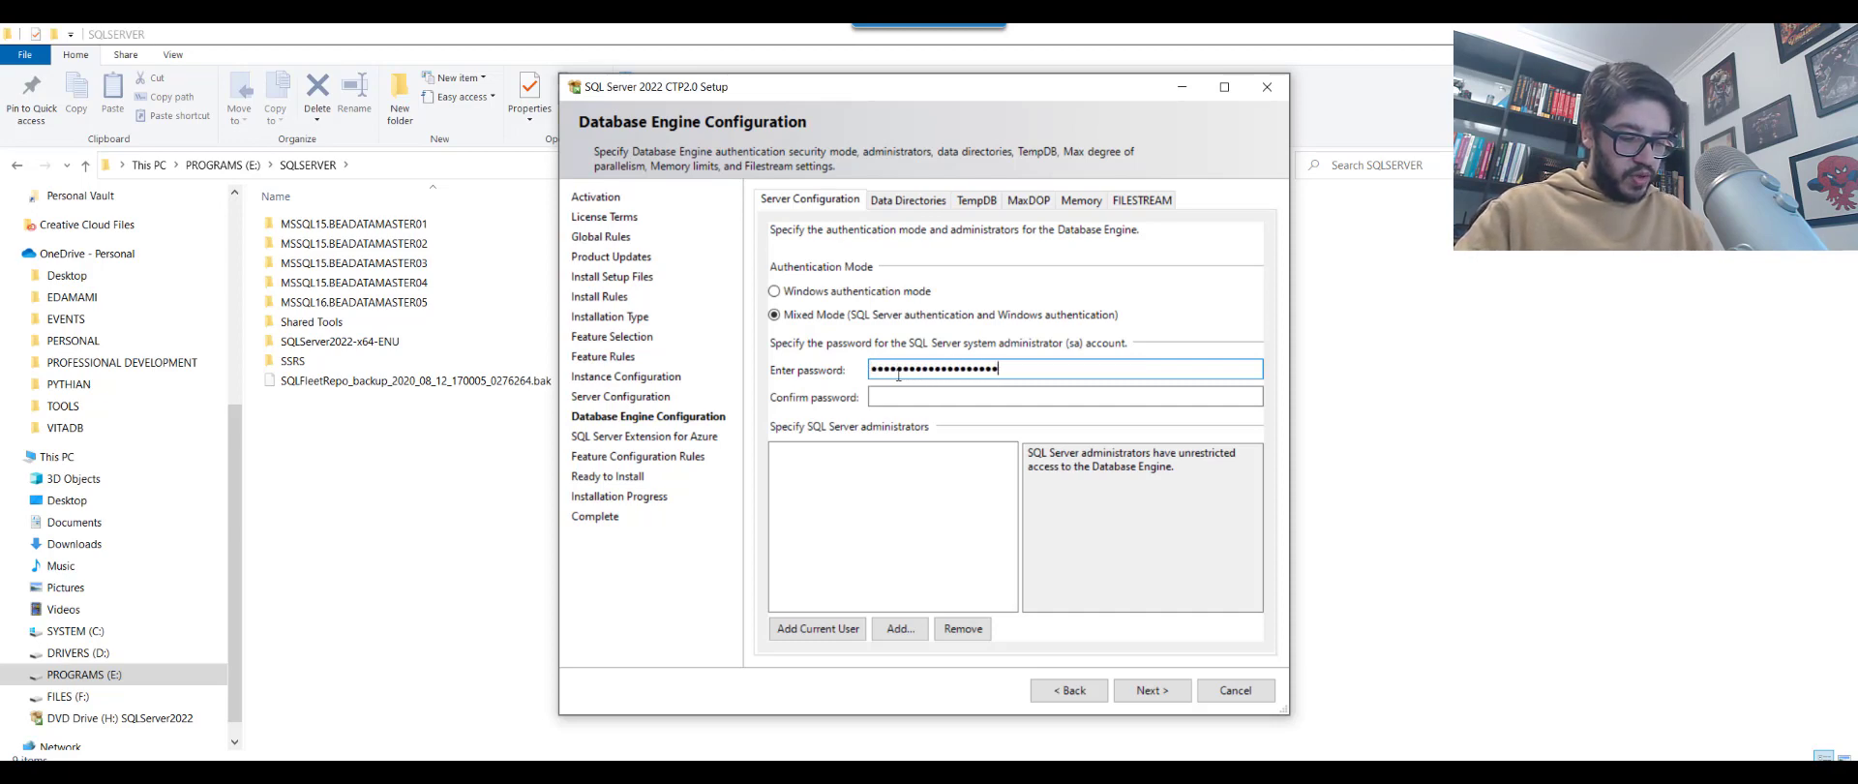
type("****")
key("Tab")
type("***")
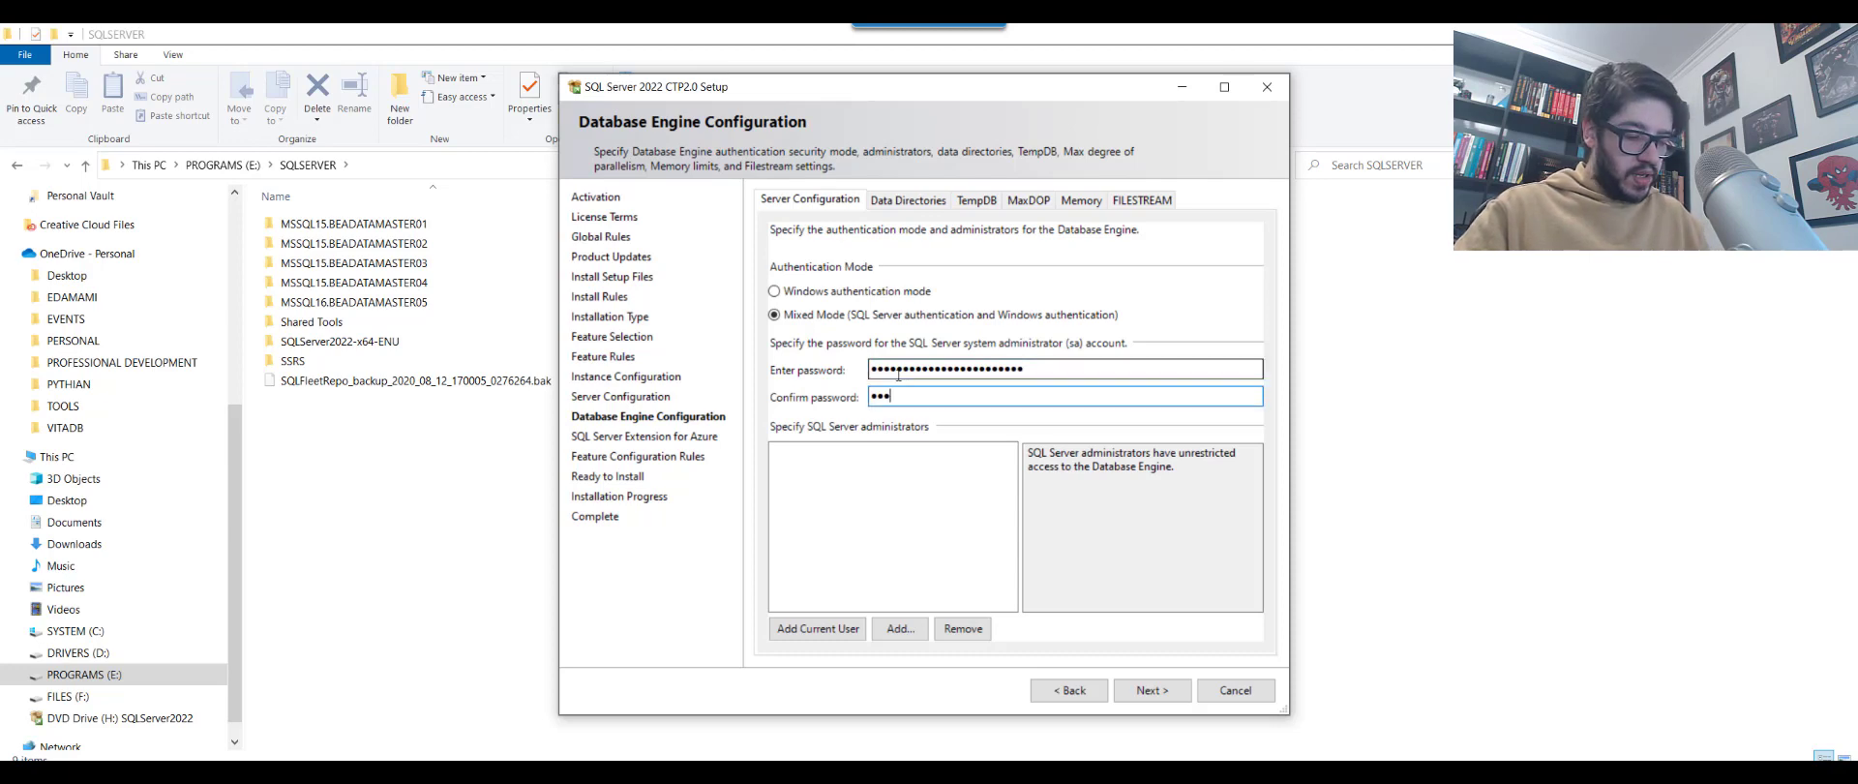
type("***********")
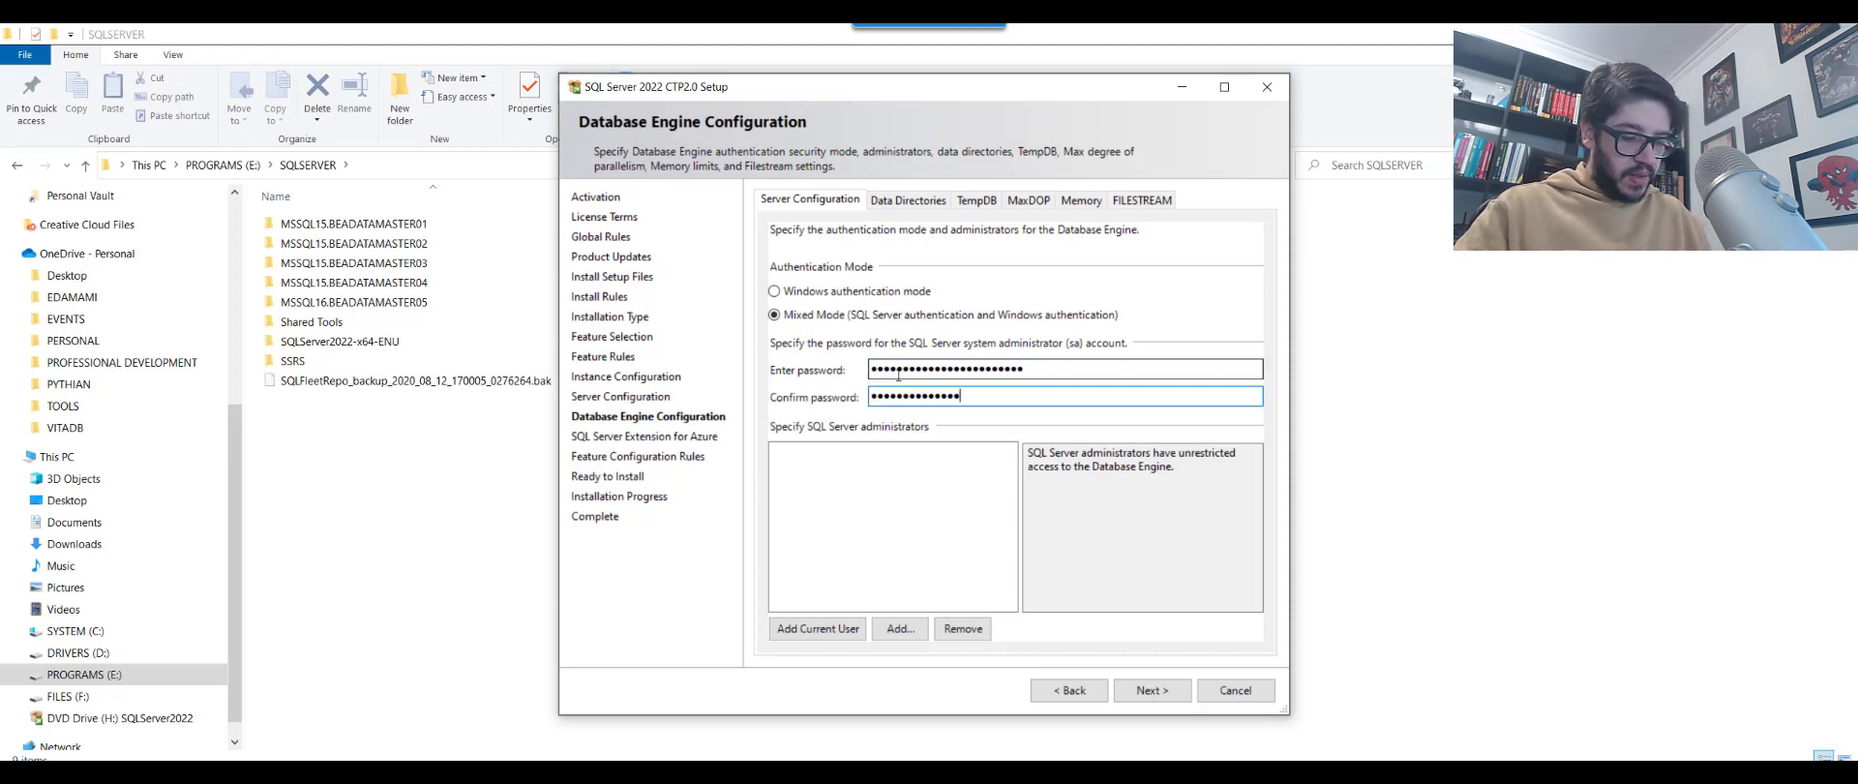
type("********")
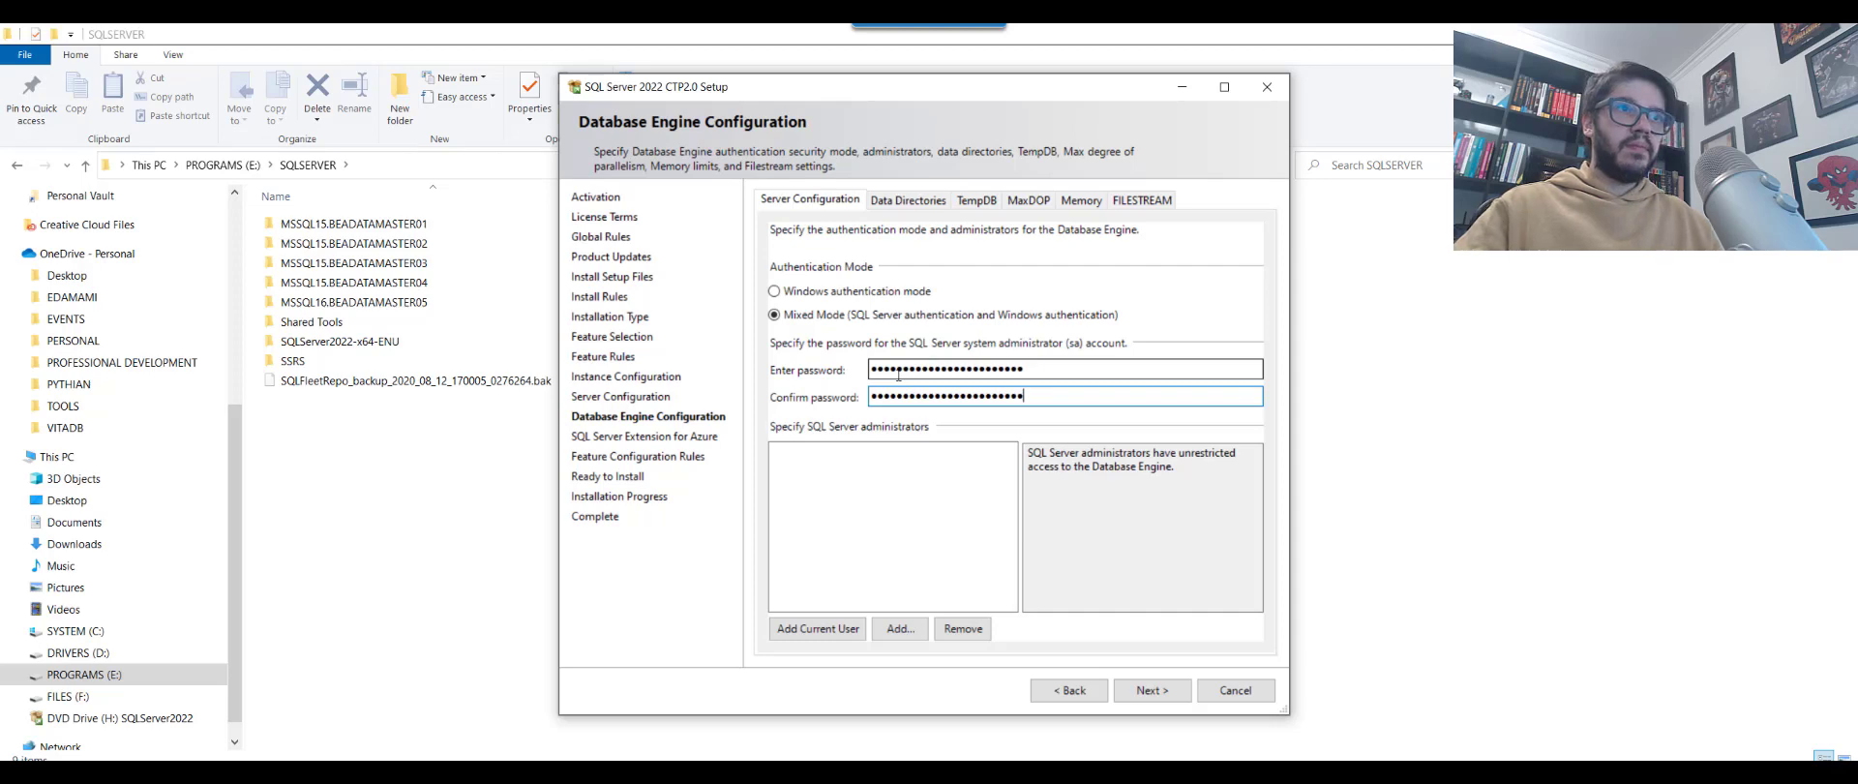
left_click(814, 634)
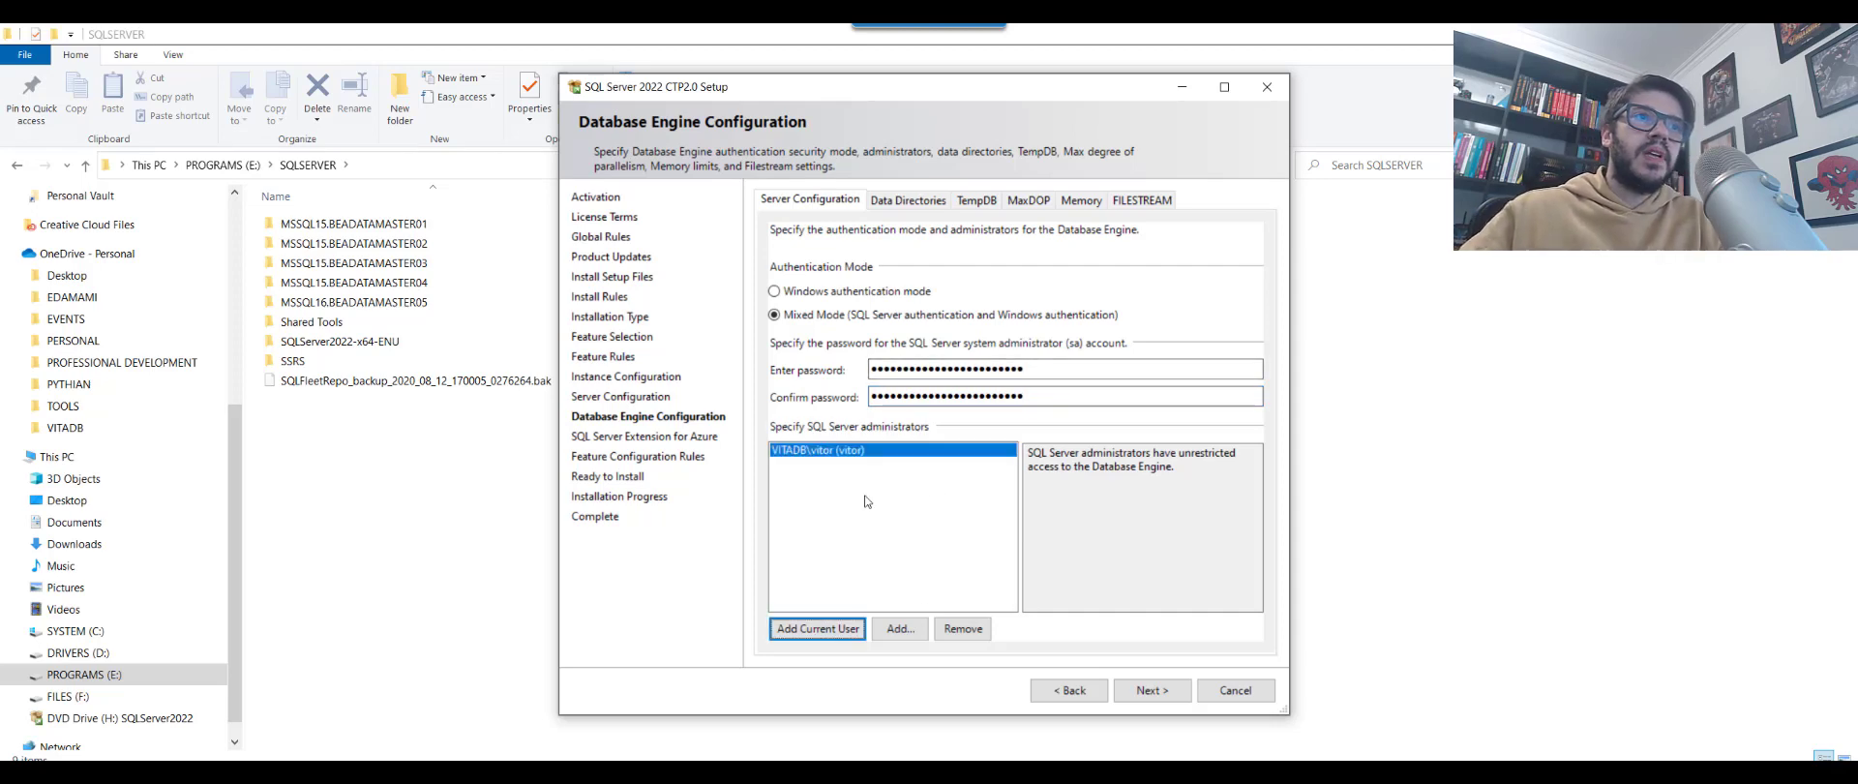
- Review the data directories, TempDB, MaxDOP and memory settings, comparing the Recommended memory limits and keeping the Default option
left_click(902, 197)
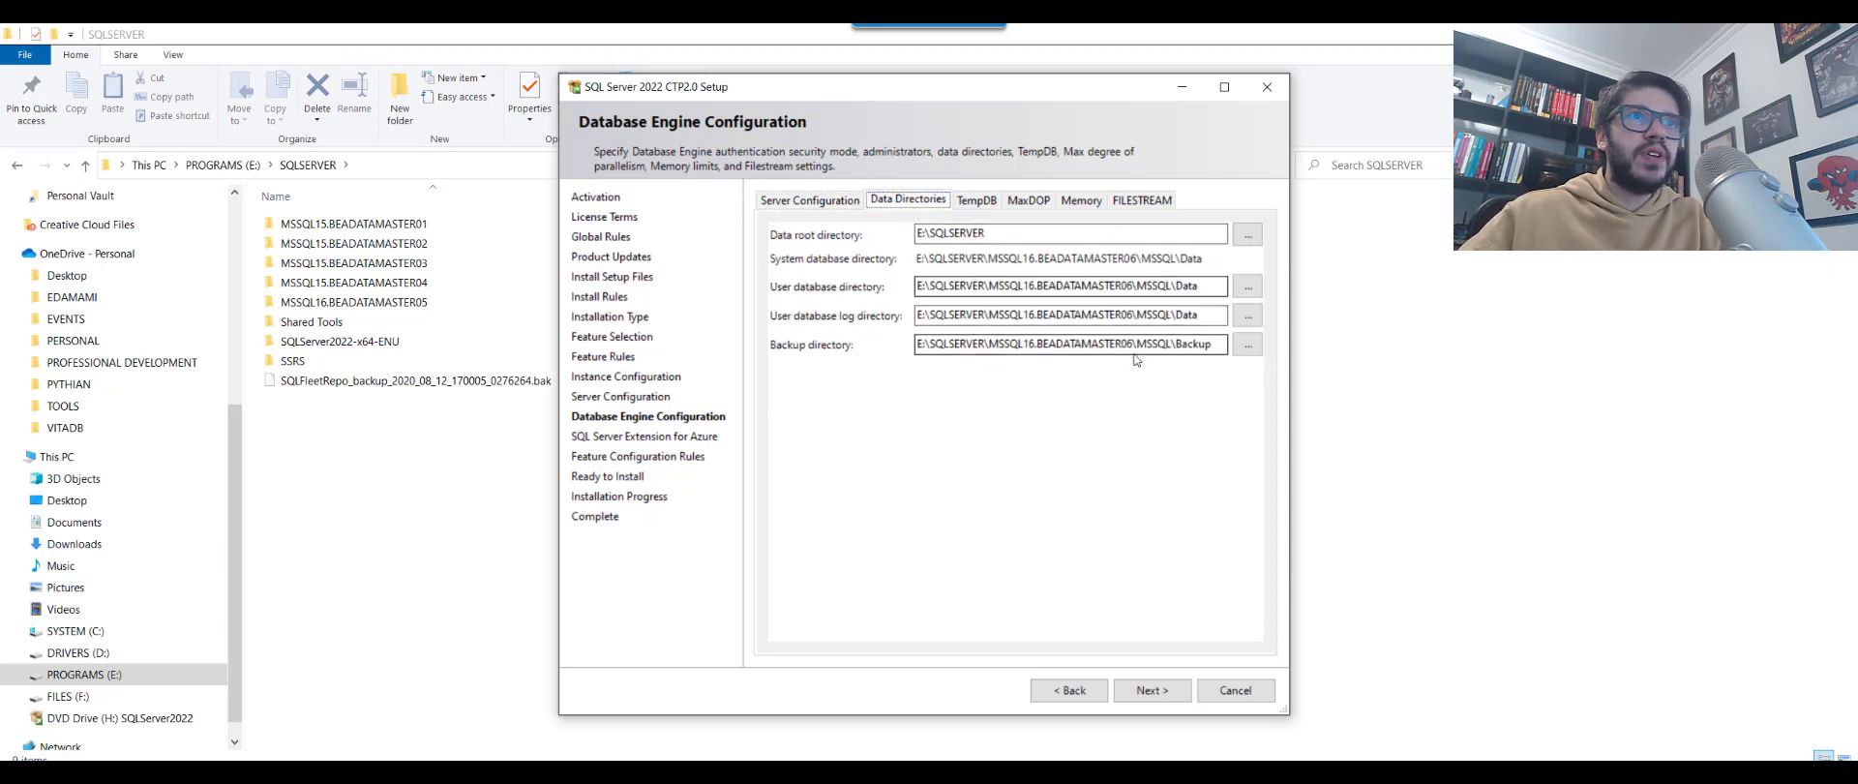
left_click(975, 198)
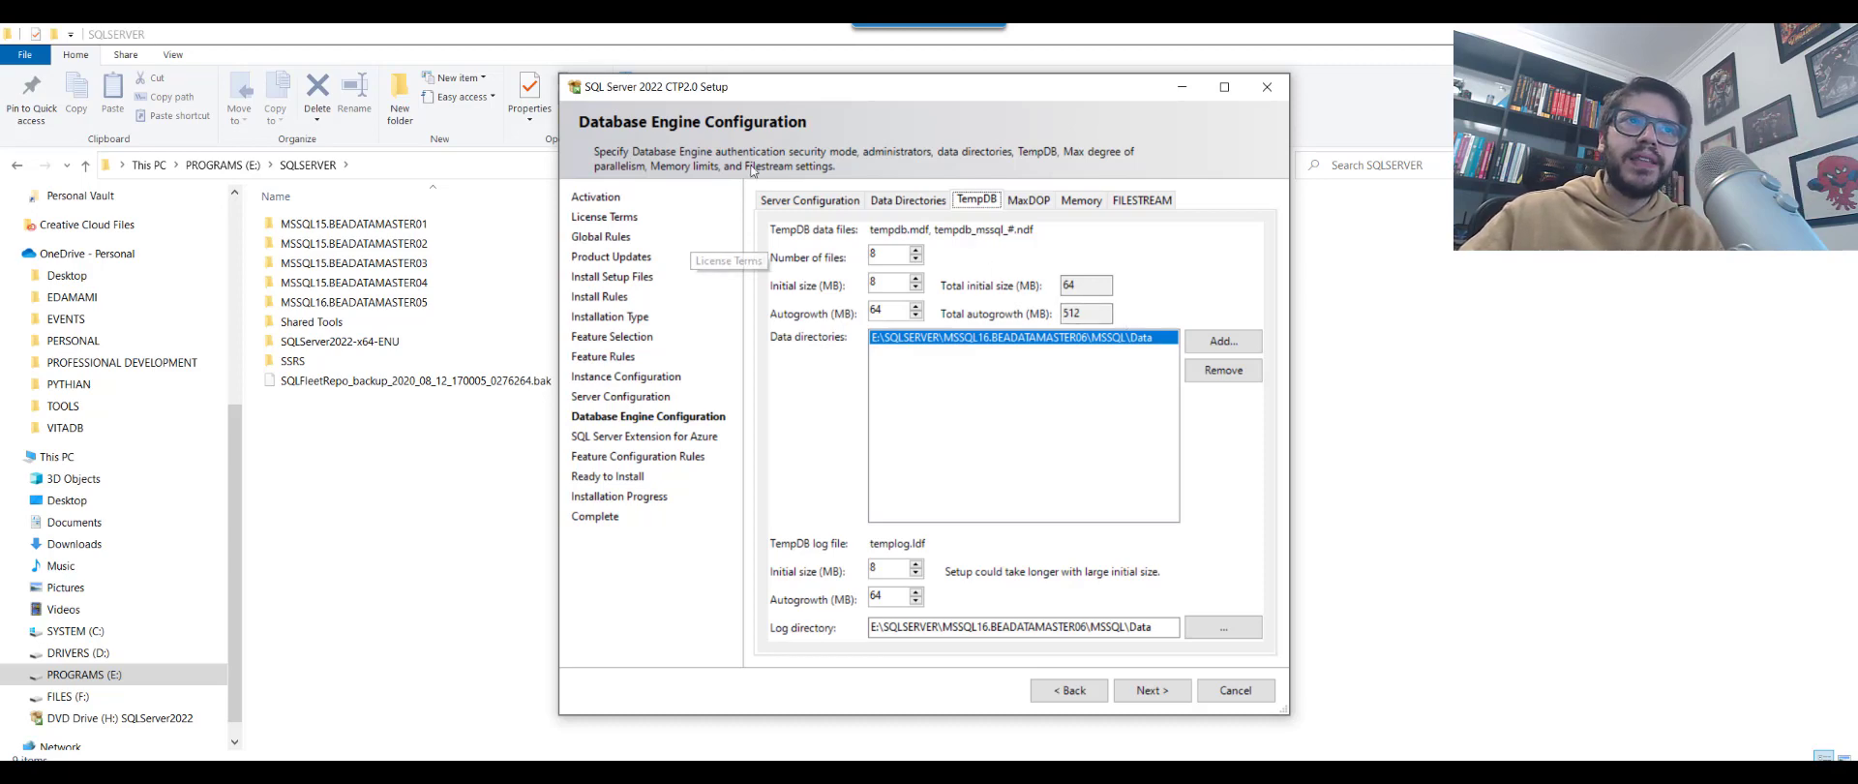
left_click(1037, 205)
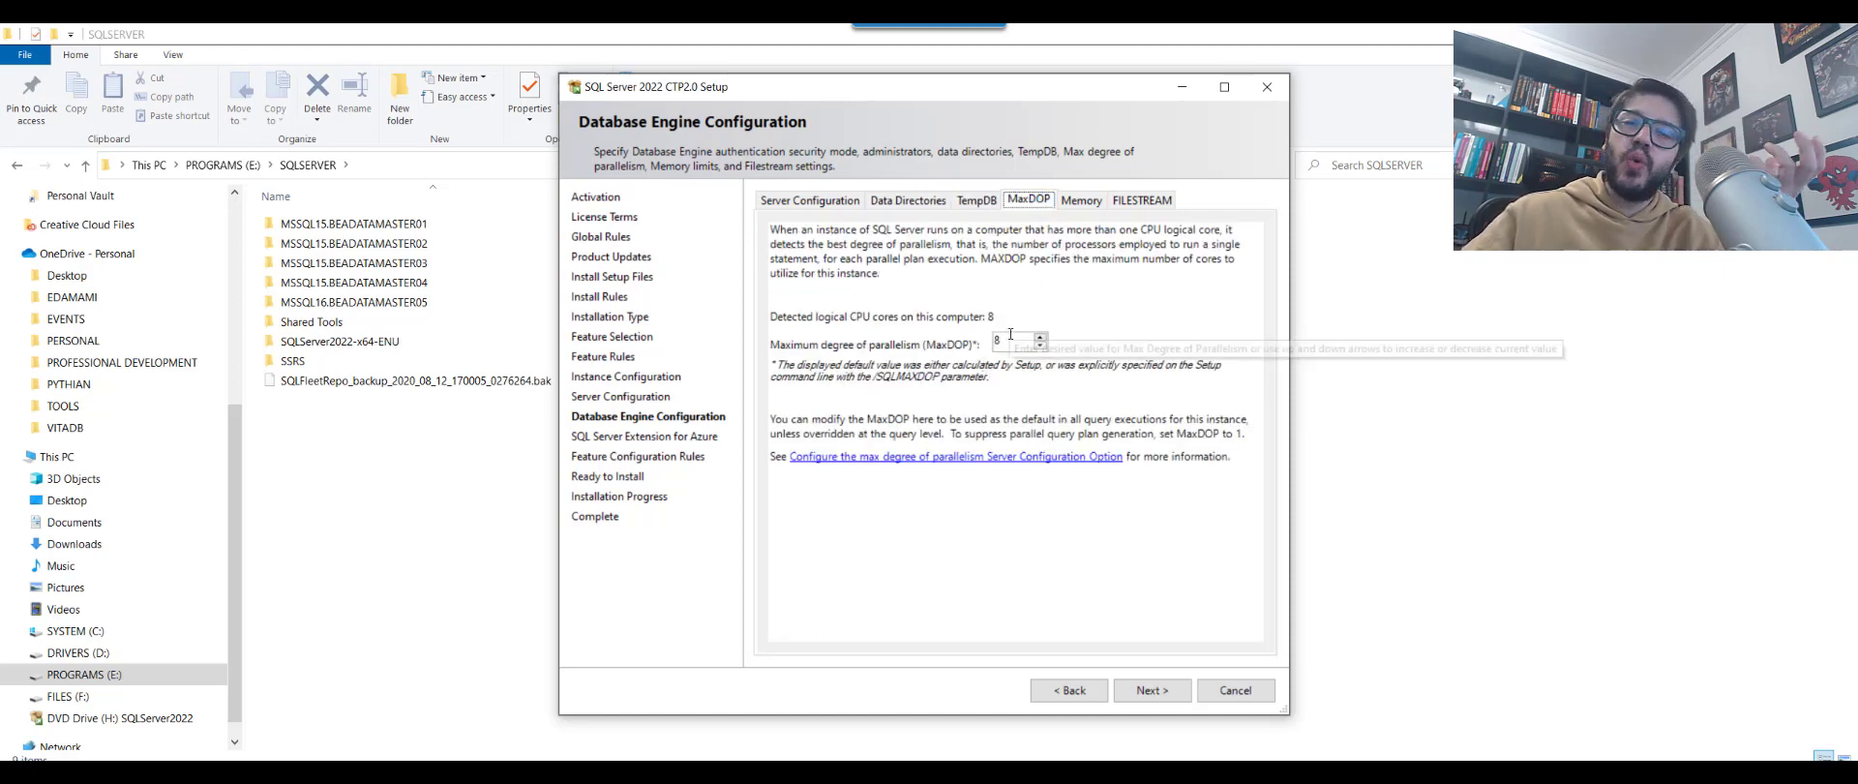
left_click(1066, 201)
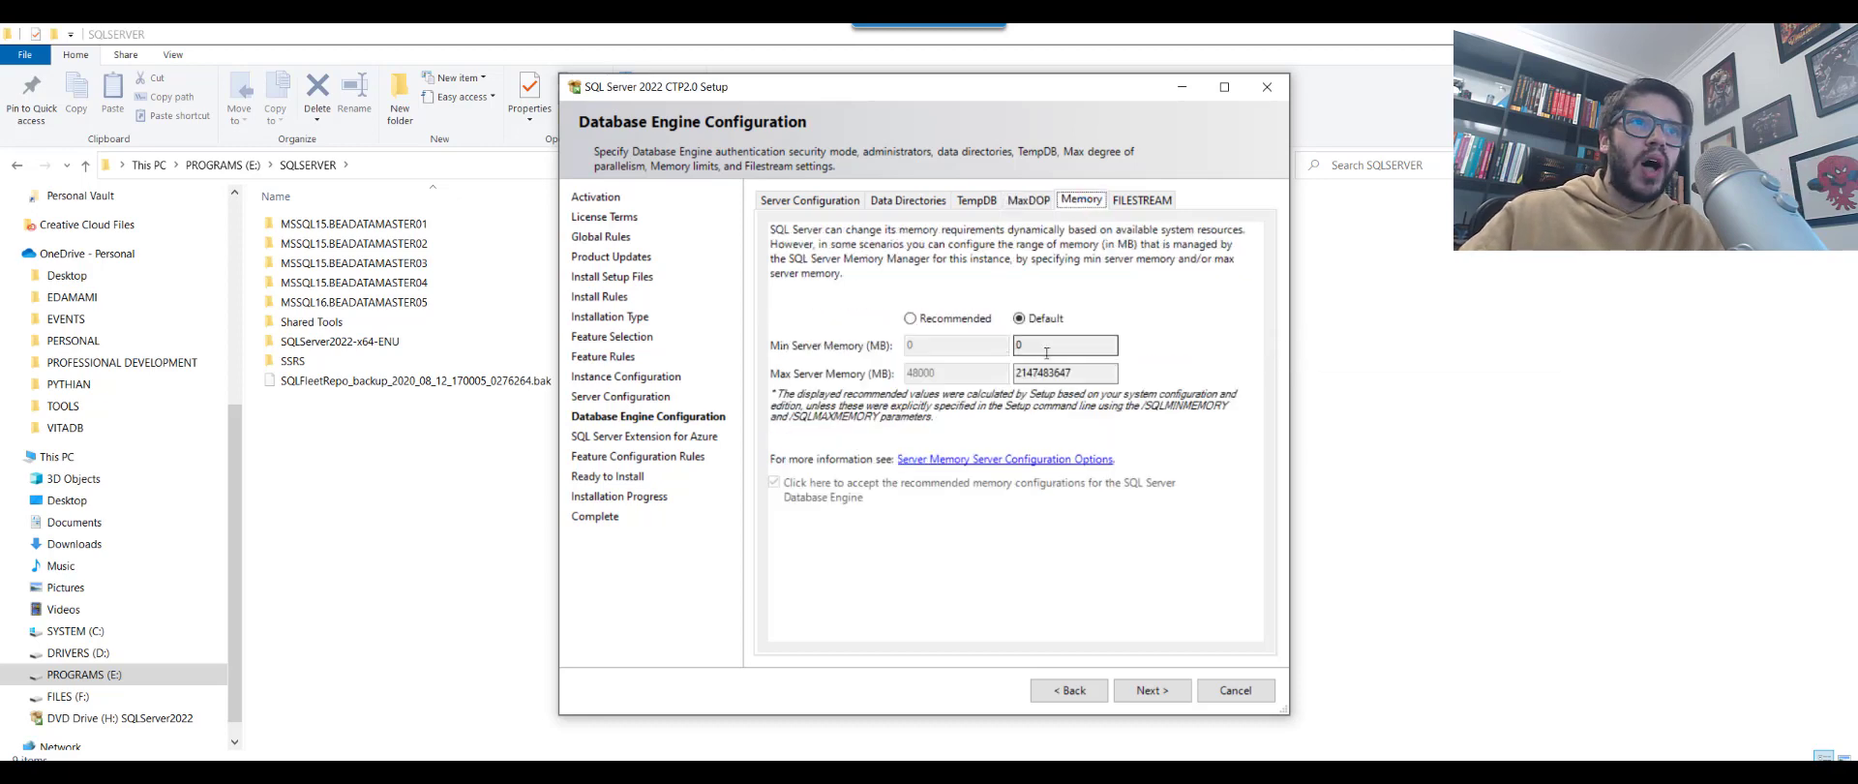
left_click(953, 321)
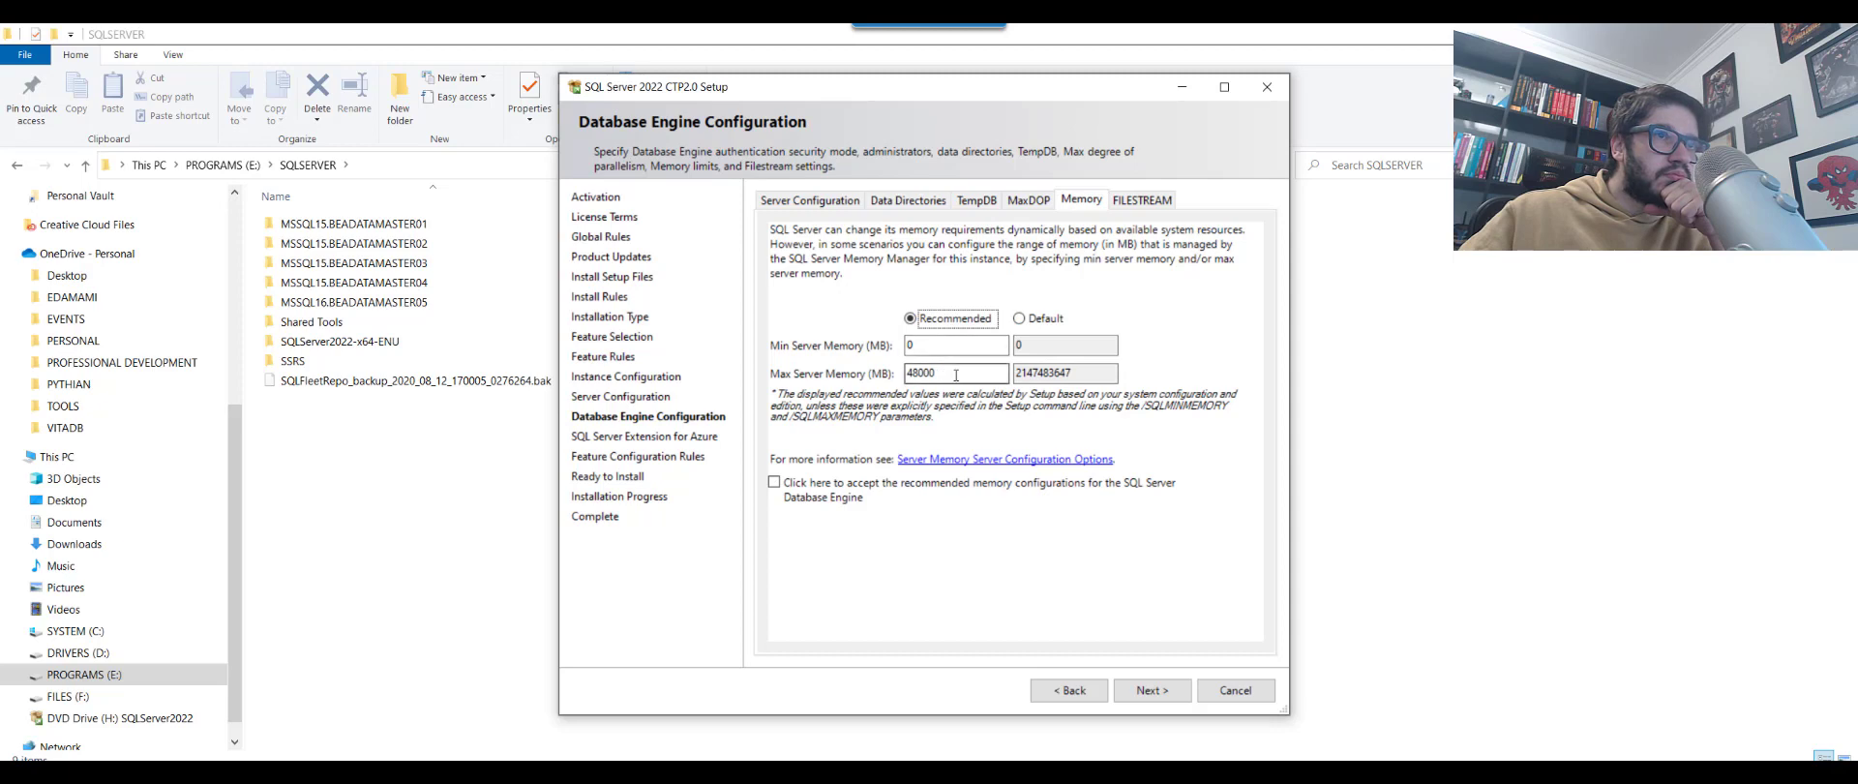
key("Tab")
key("Tab")
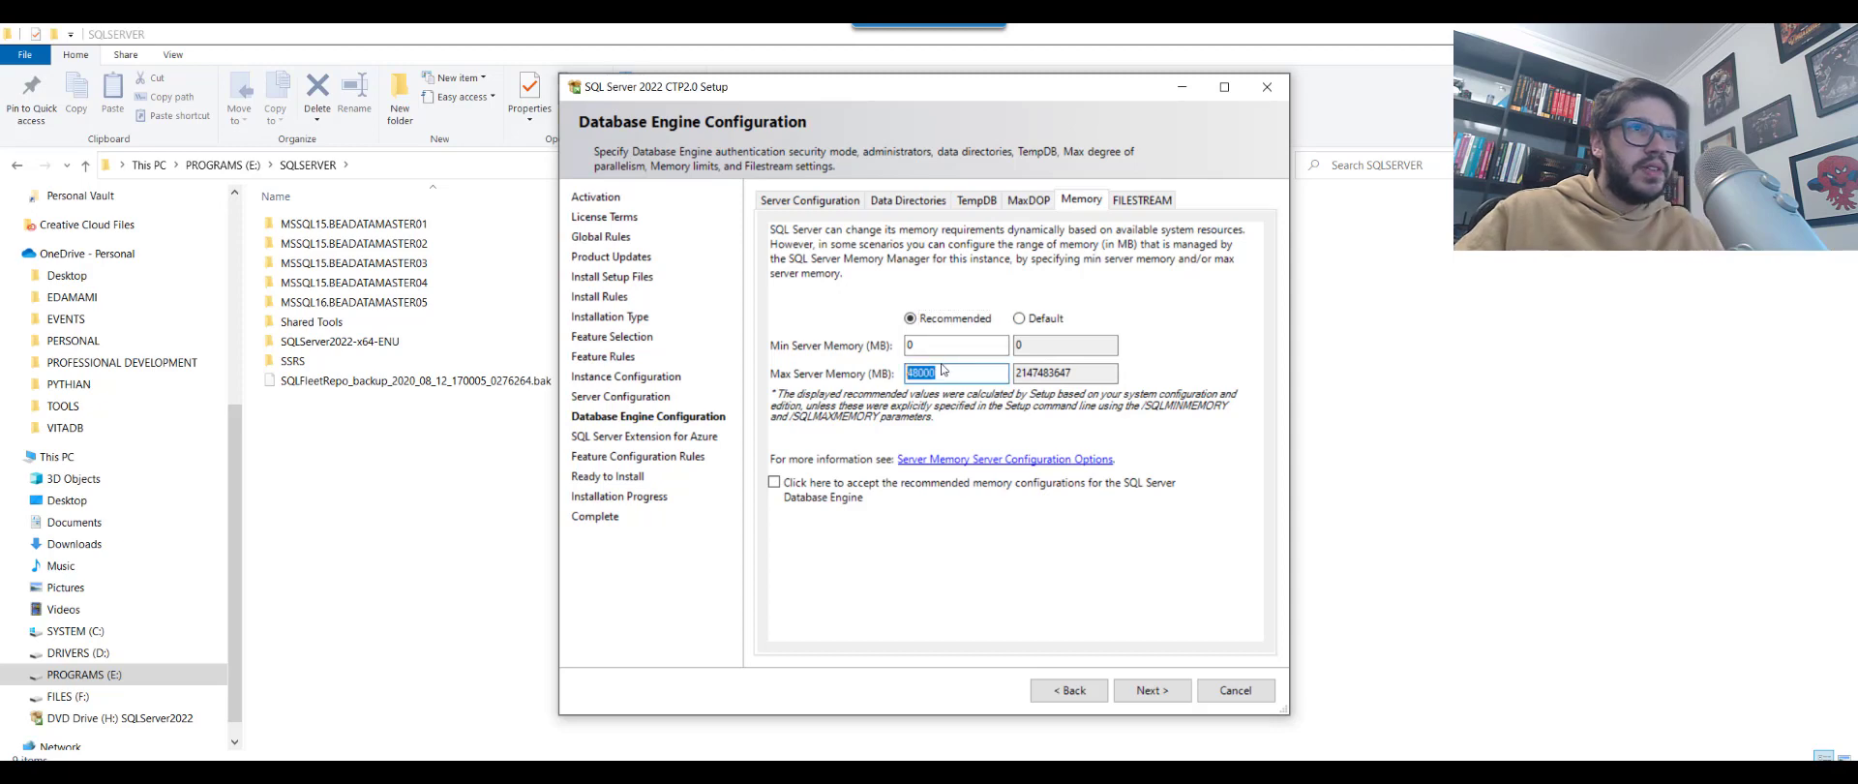
left_click(1073, 373)
left_click(1043, 325)
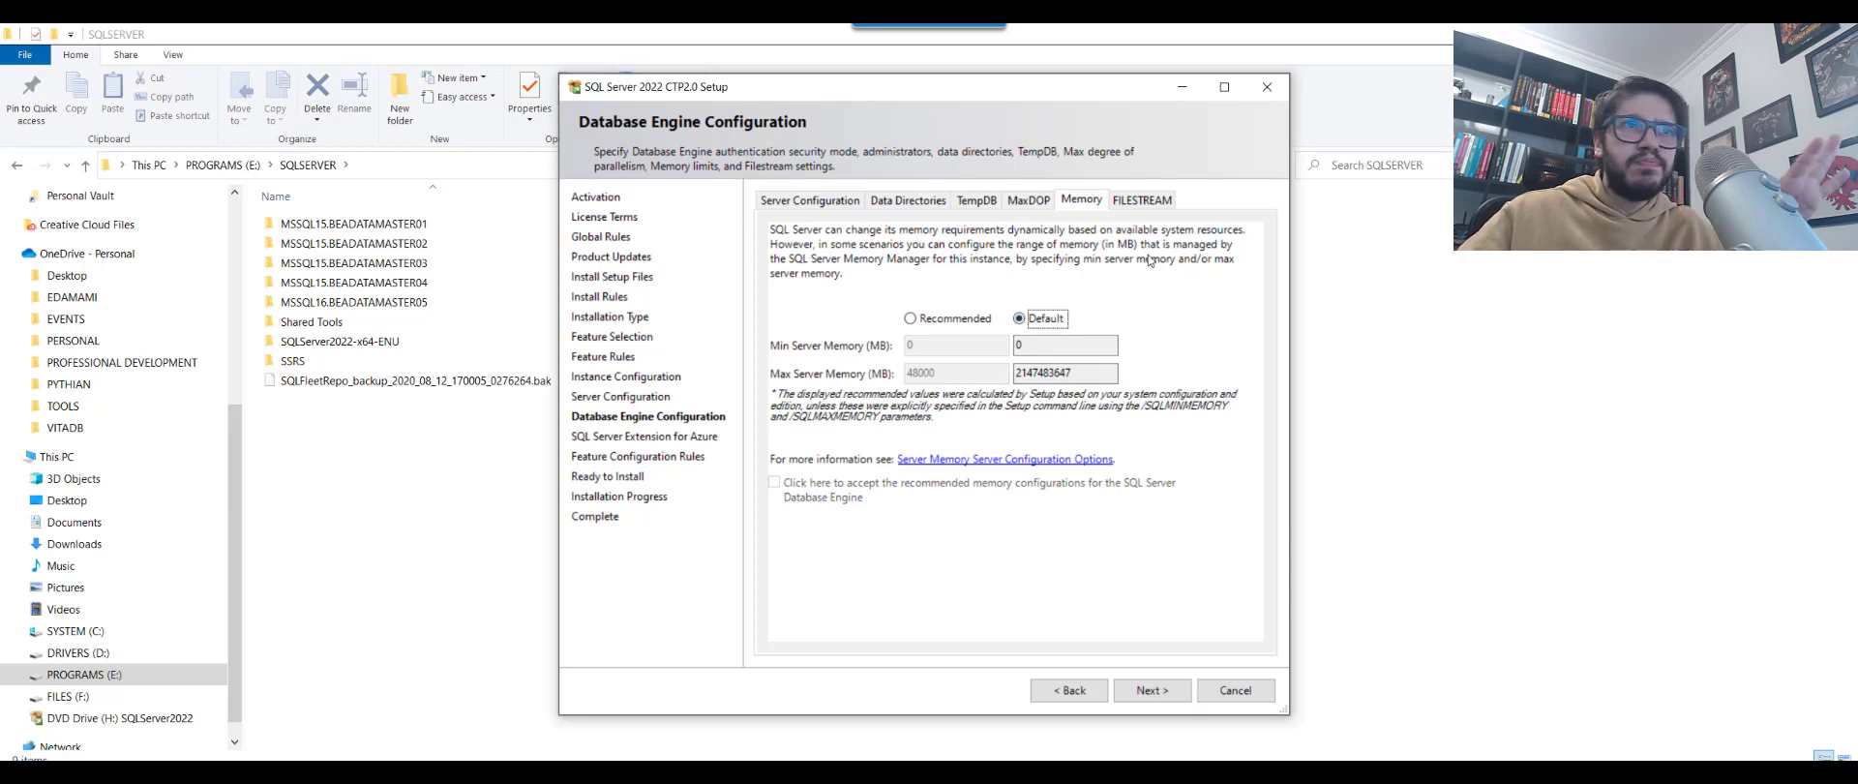
- Try to continue past the SQL Server Extension for Azure page without entering Azure details, and examine the validation errors
left_click(1133, 690)
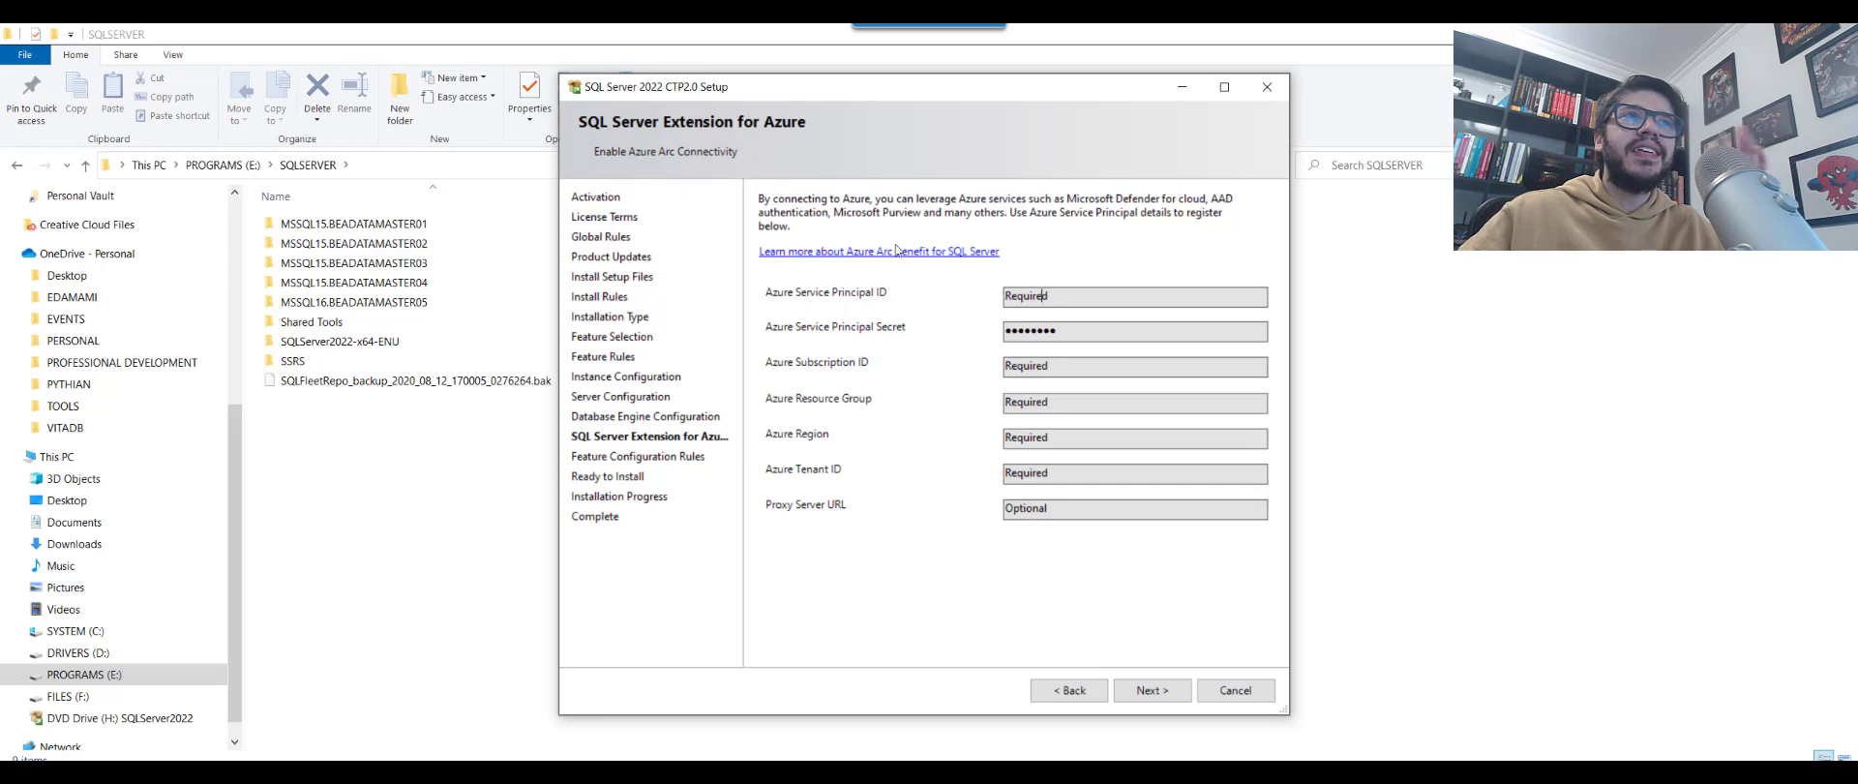
left_click(1151, 691)
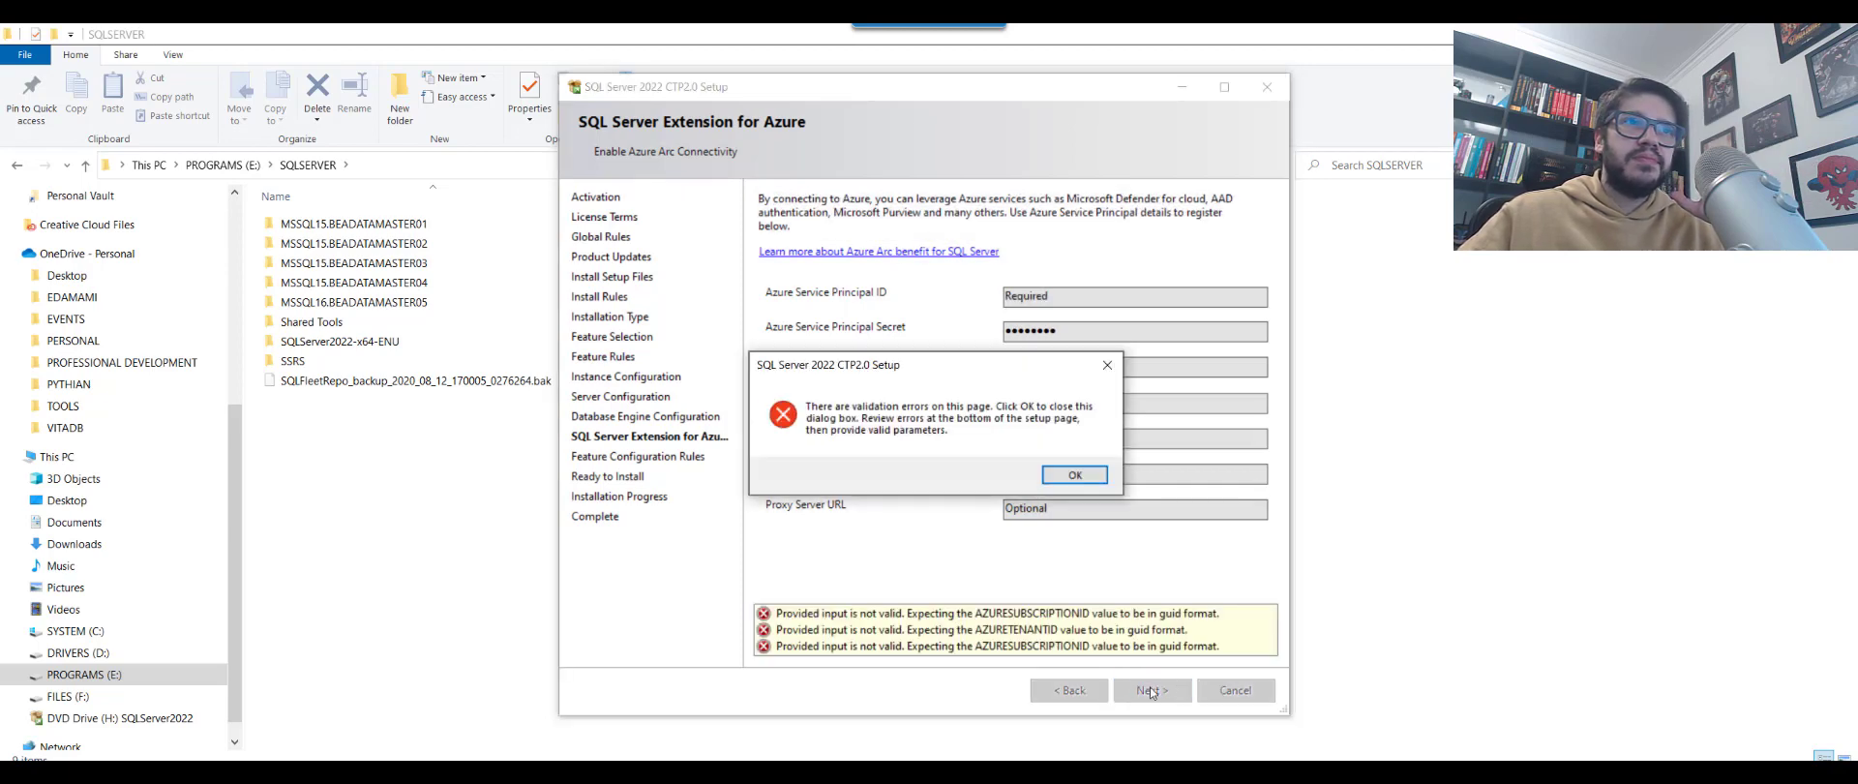
left_click(1065, 478)
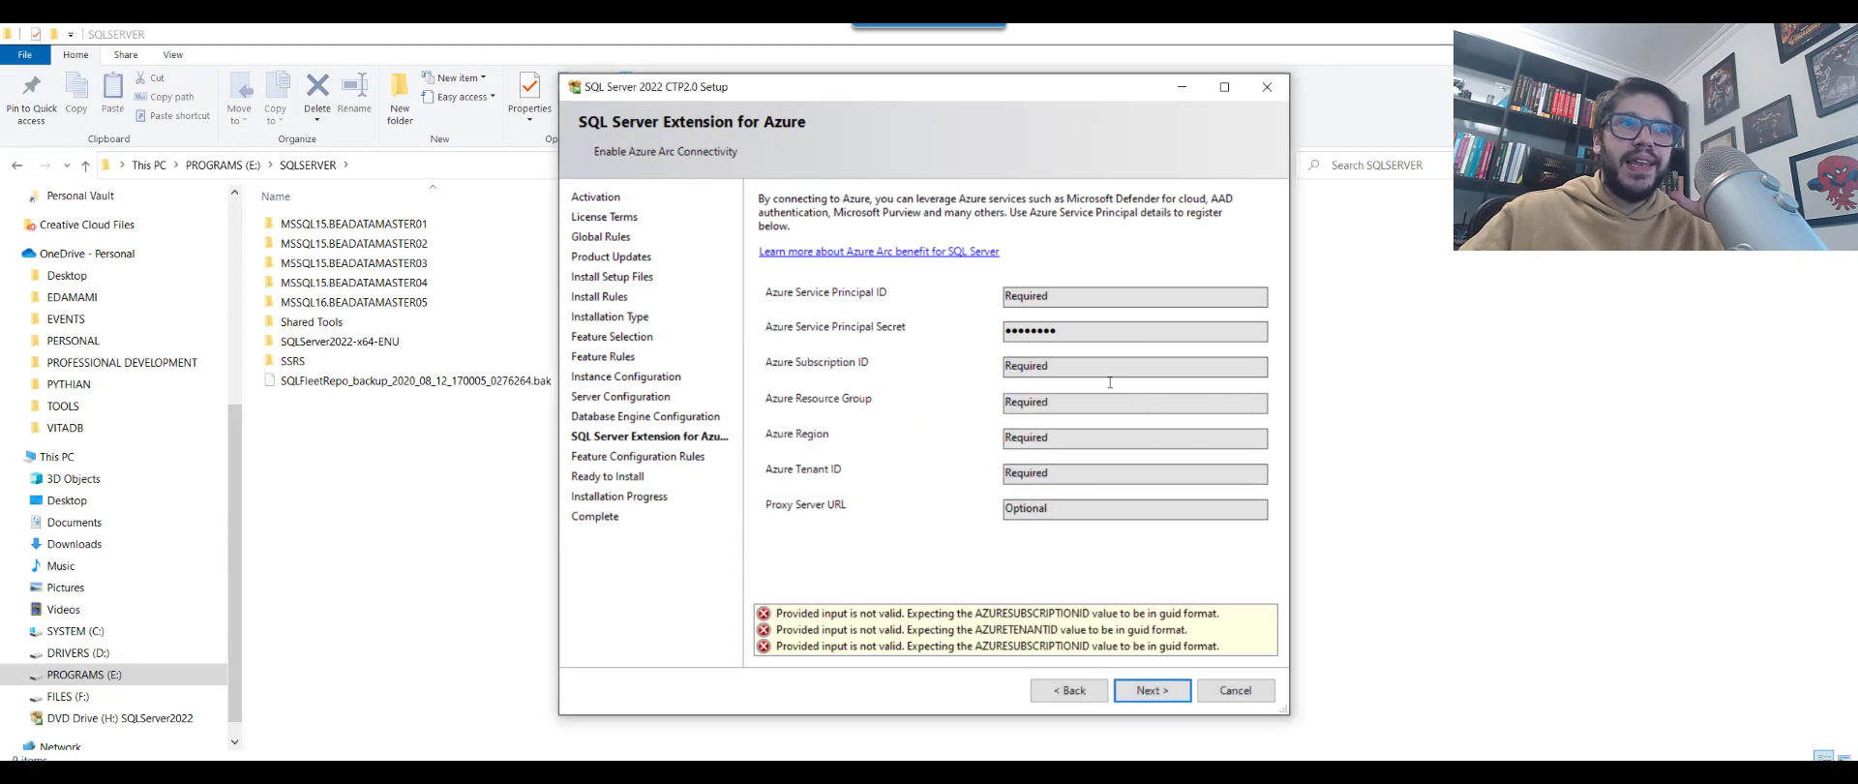
left_click_drag(978, 616, 1083, 648)
left_click(970, 632)
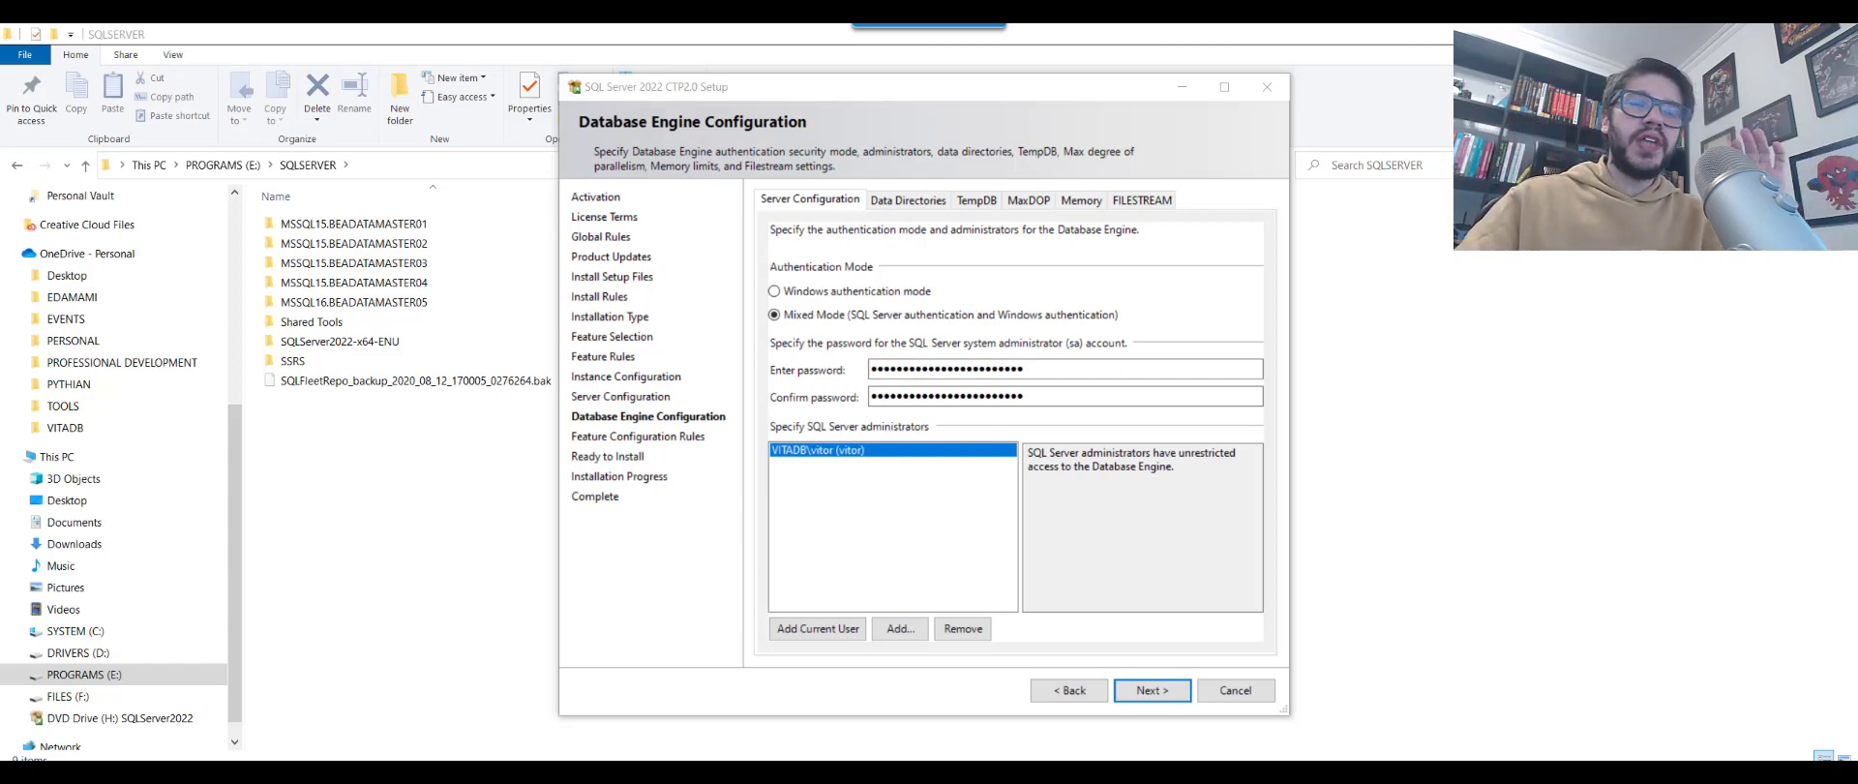
- Continue from Database Engine Configuration to Ready to Install, install the instance, and close the setup wizard
left_click(1147, 688)
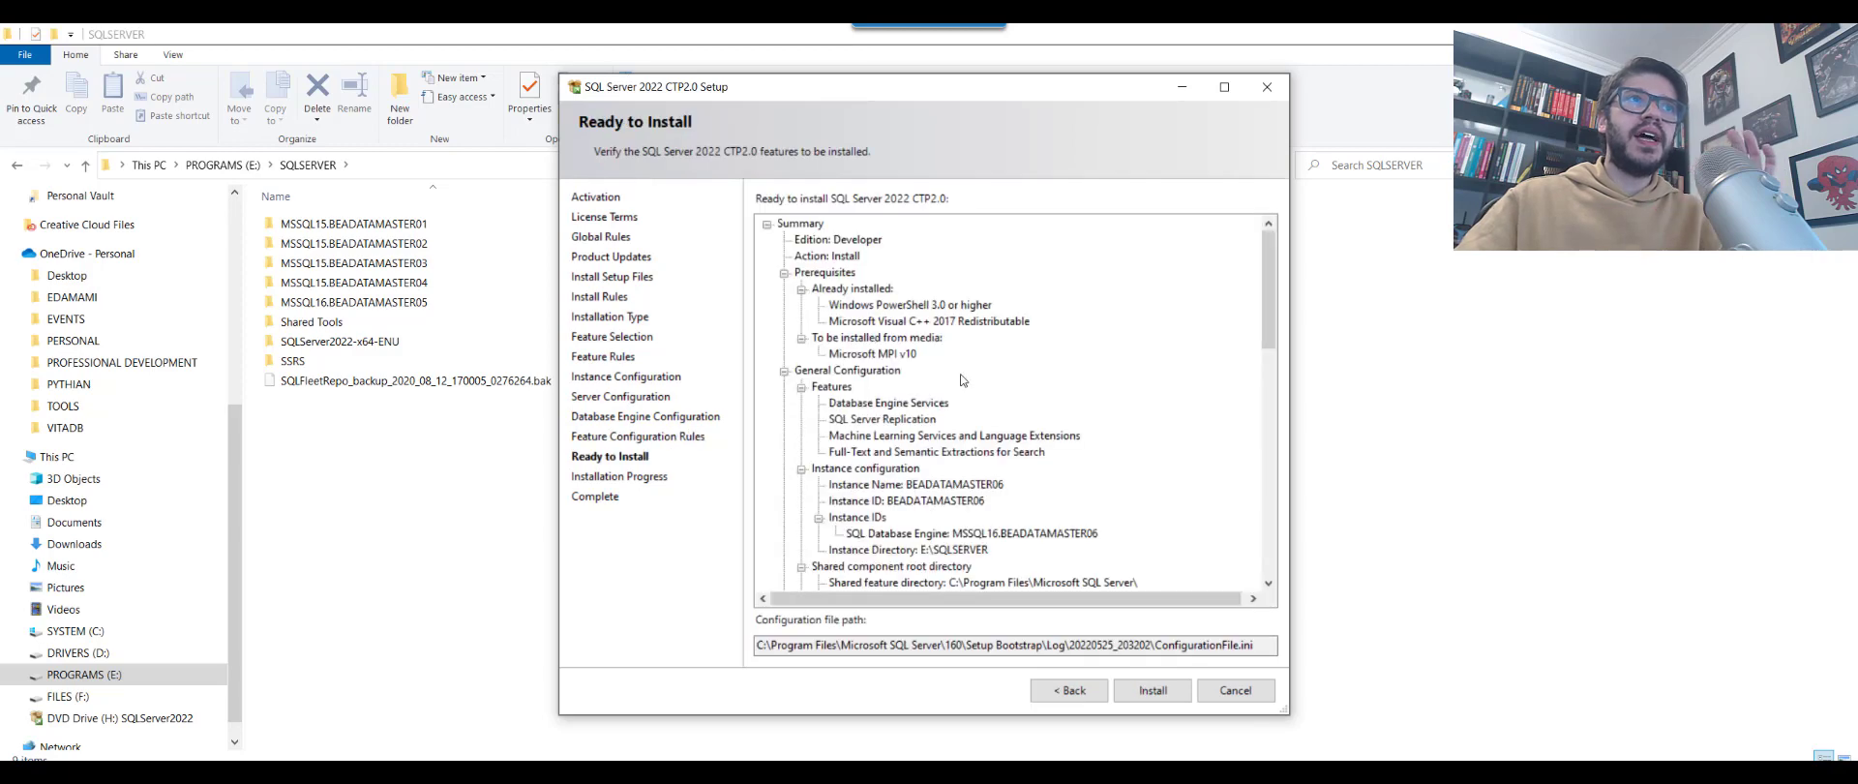
left_click(1153, 690)
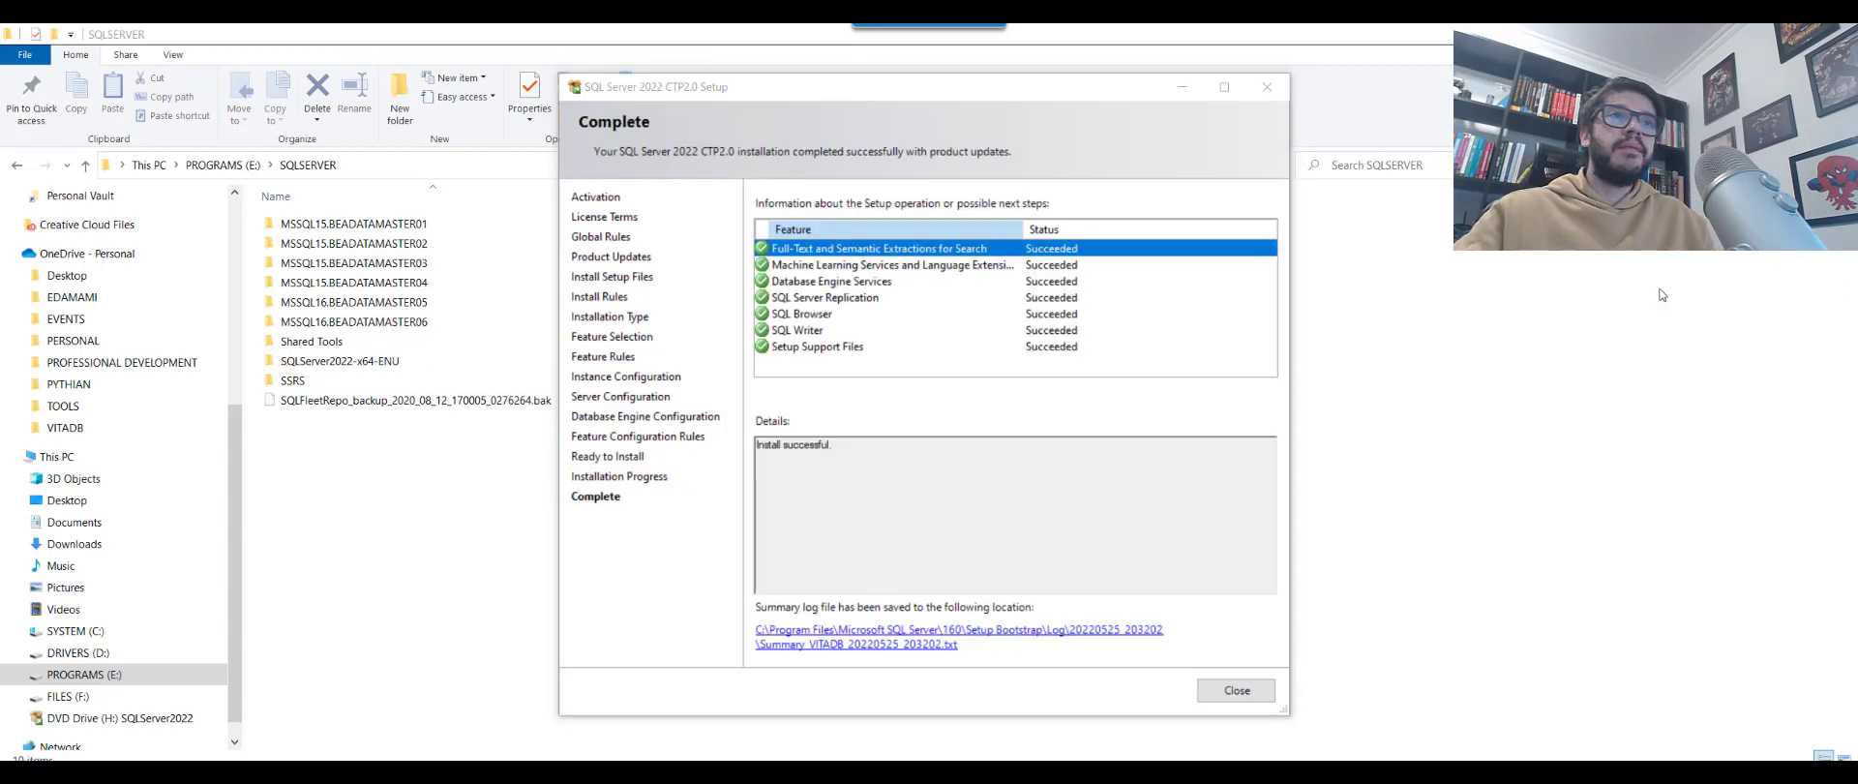
left_click_drag(941, 97, 950, 115)
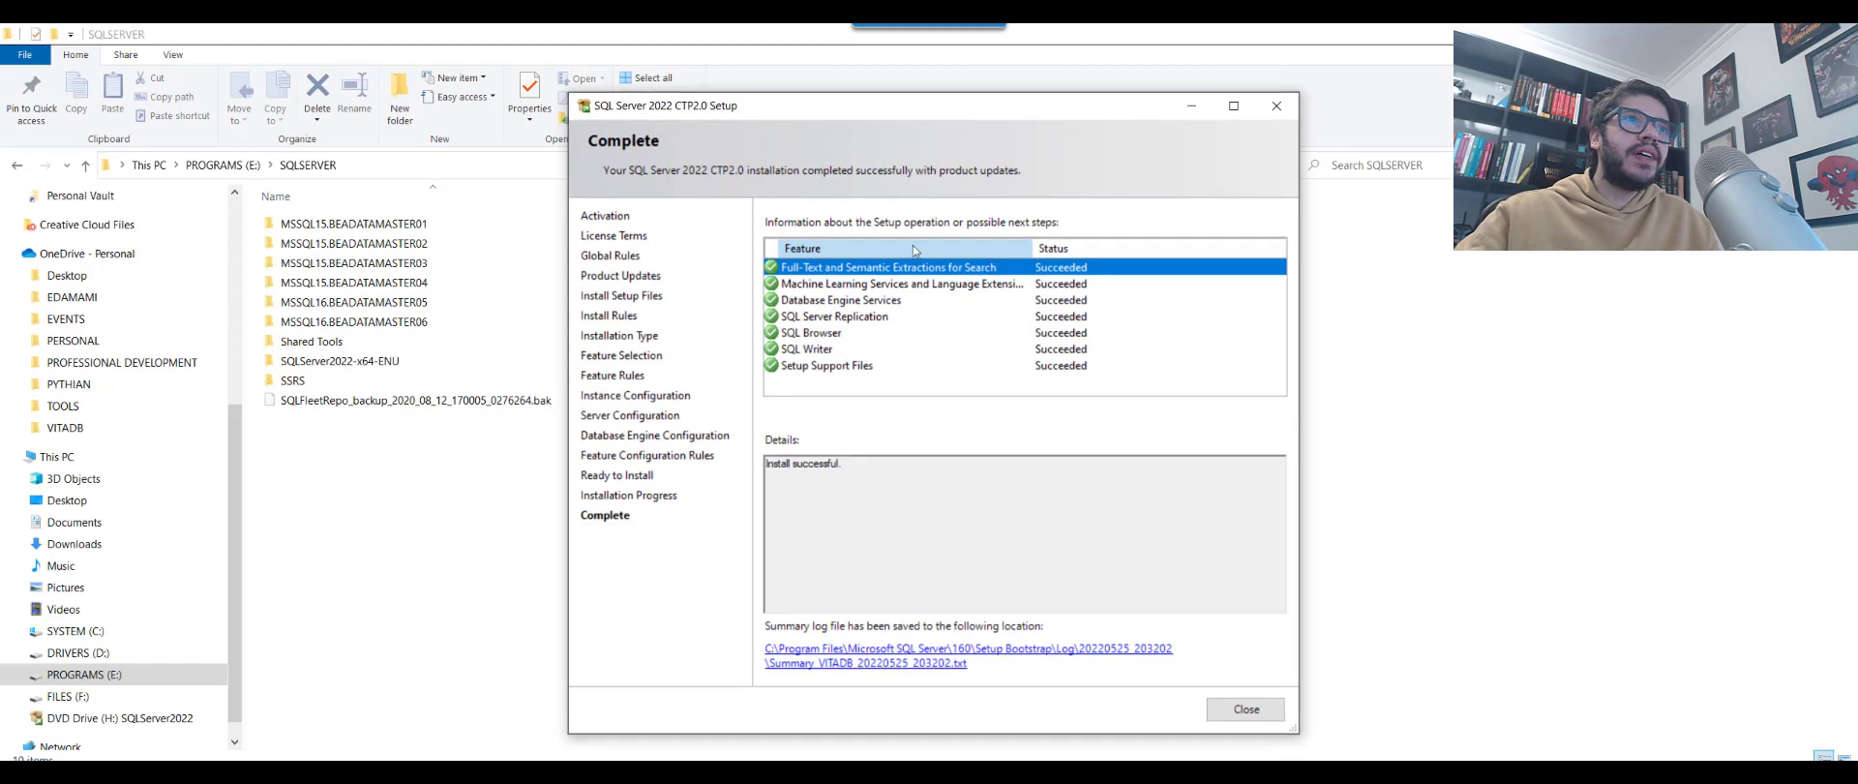
left_click(1242, 710)
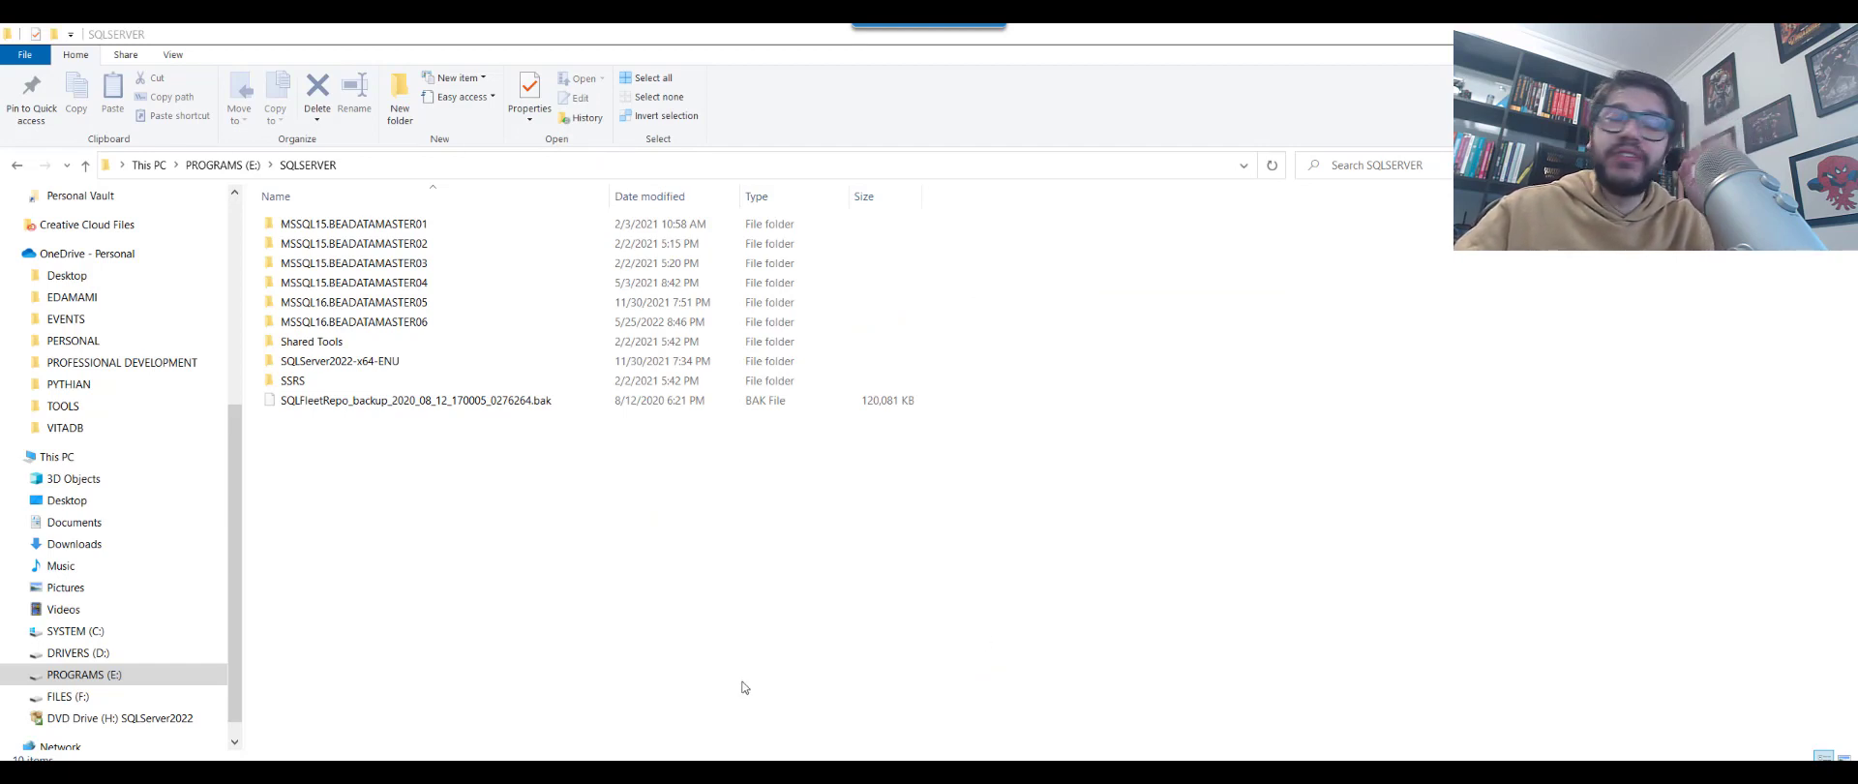
key("super")
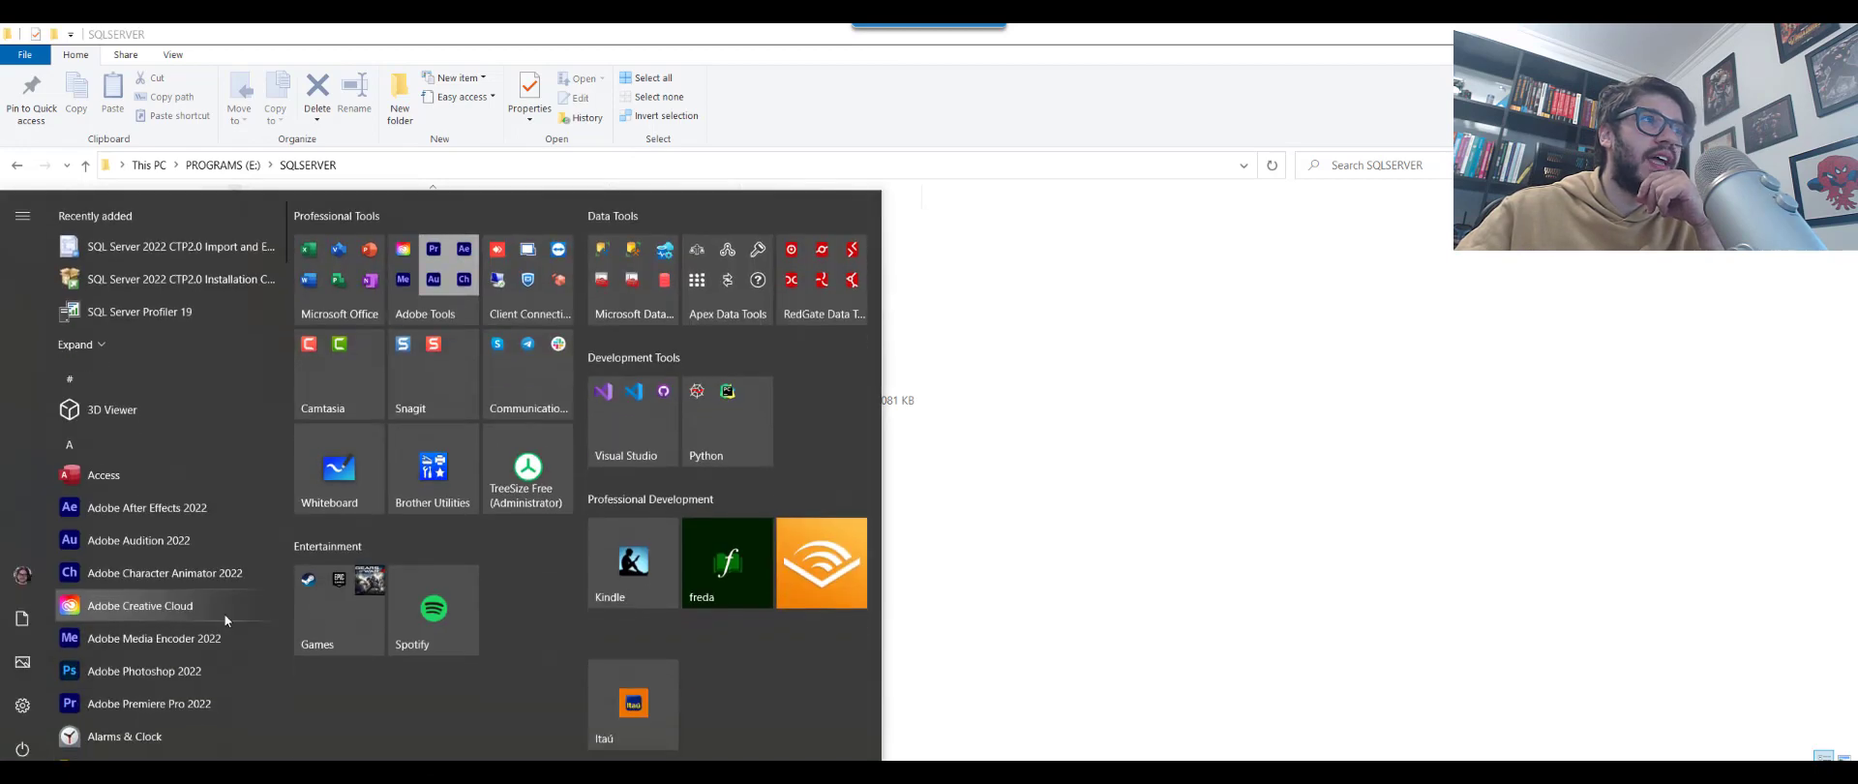
left_click(638, 261)
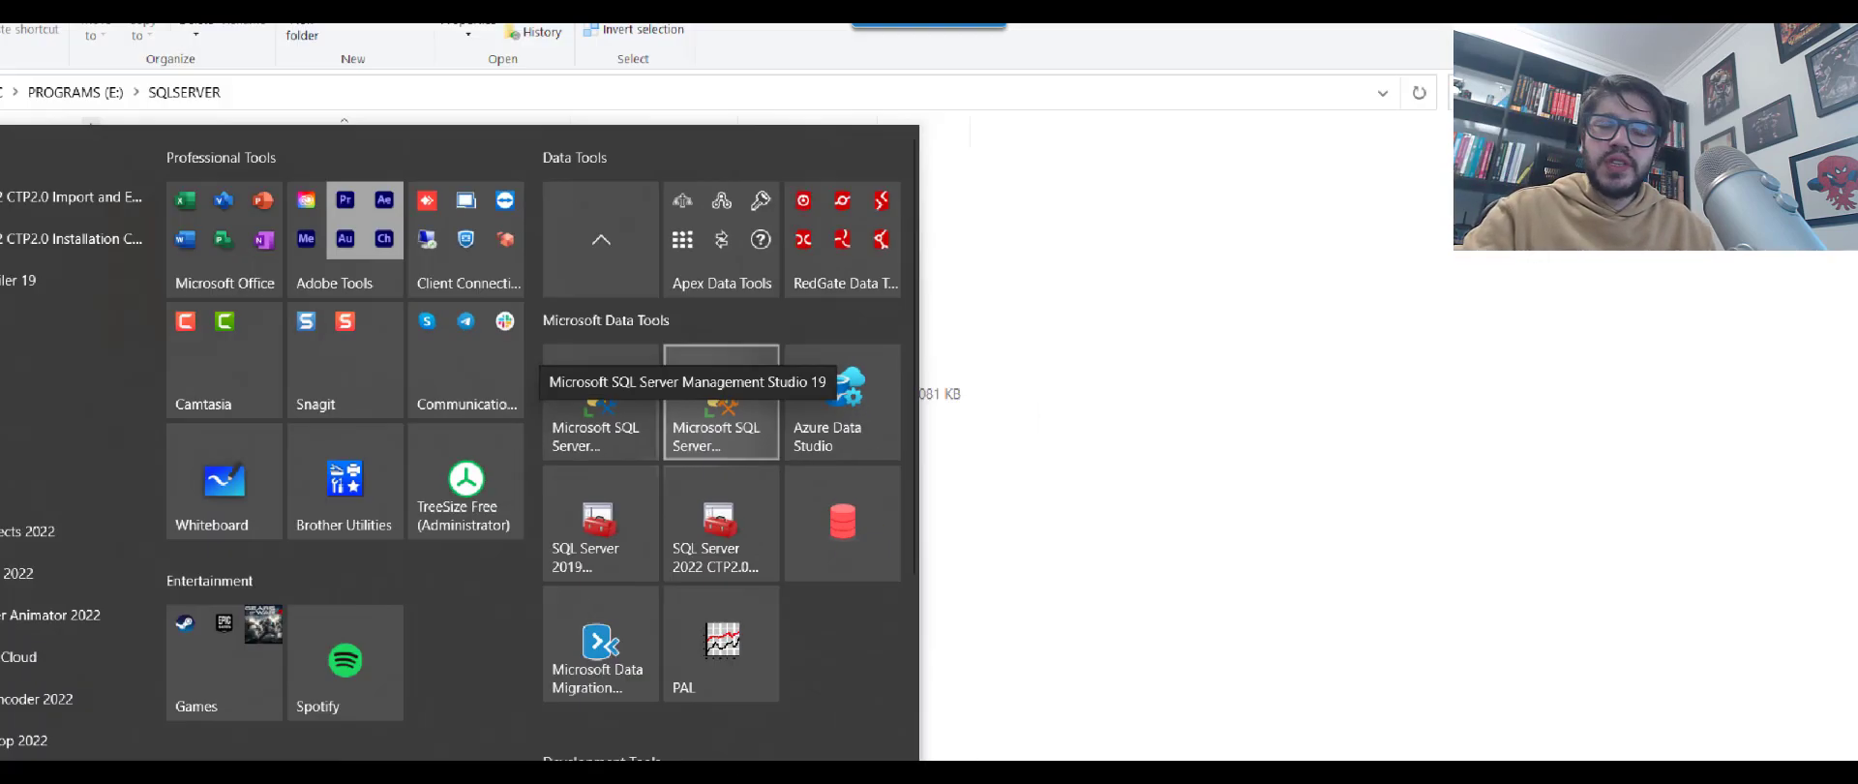
left_click(445, 683)
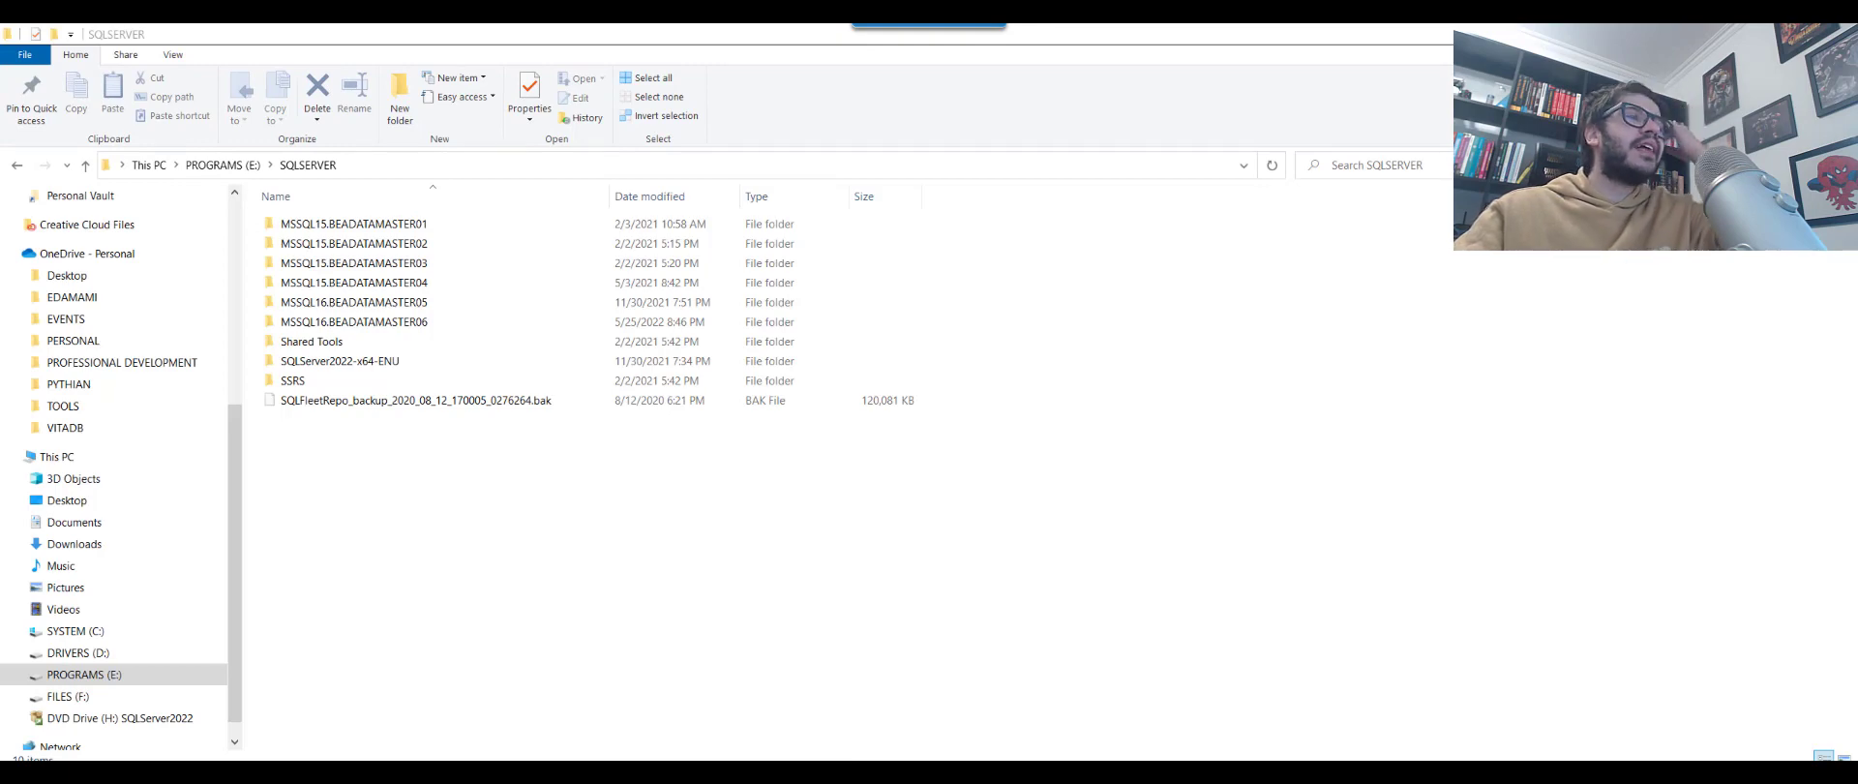
- Open Microsoft SQL Server Management Studio 19 and decline to recover the listed temporary SQL files
key("super")
left_click(633, 280)
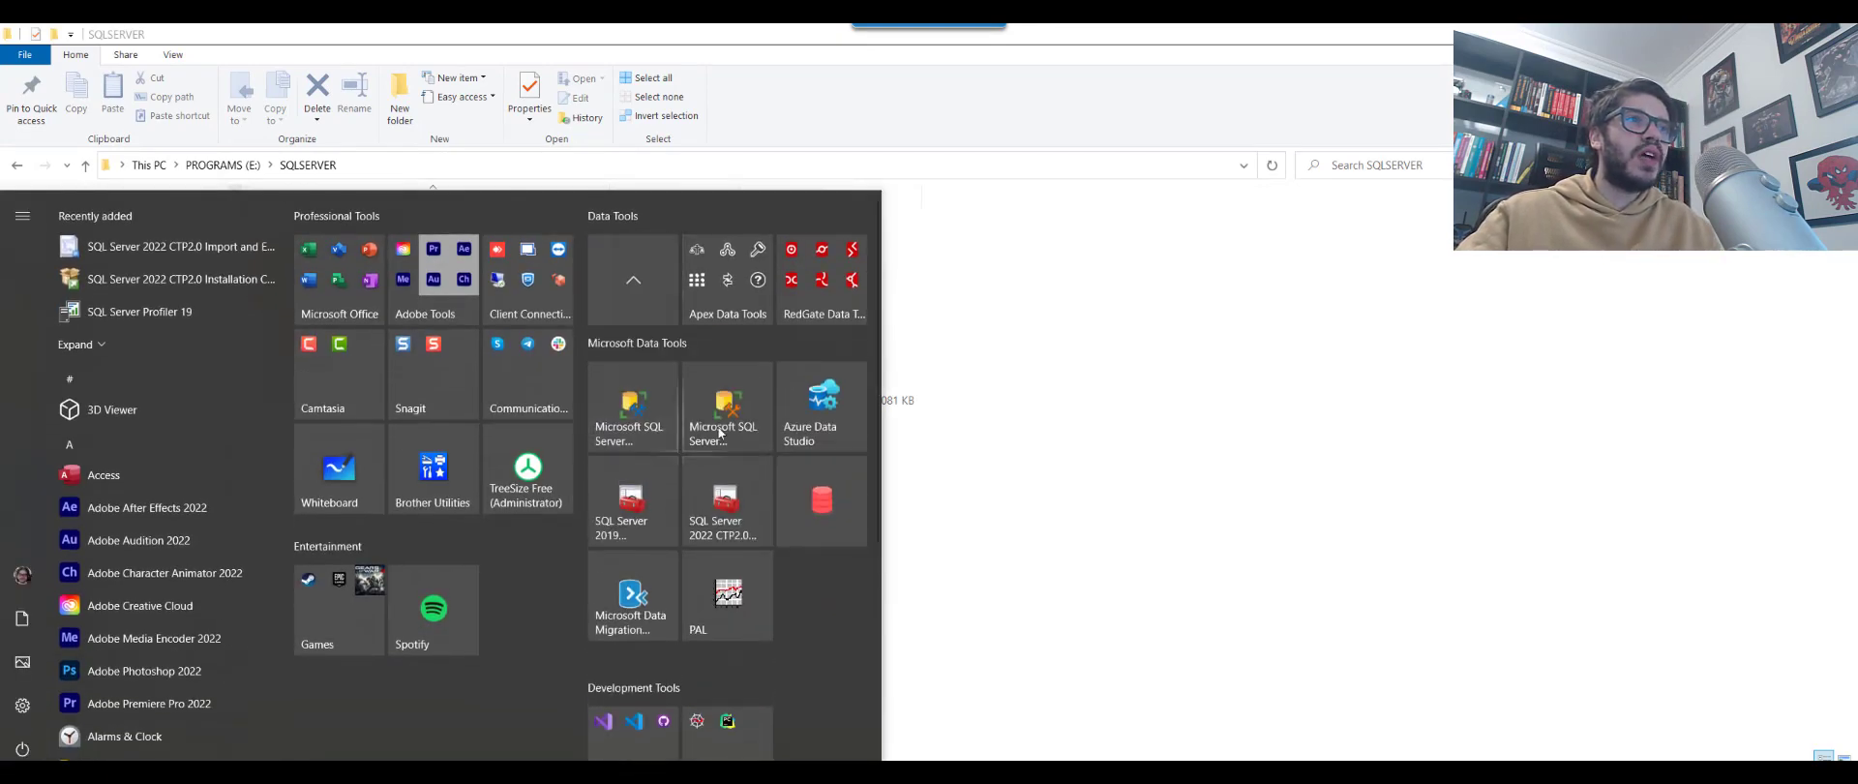
left_click(721, 431)
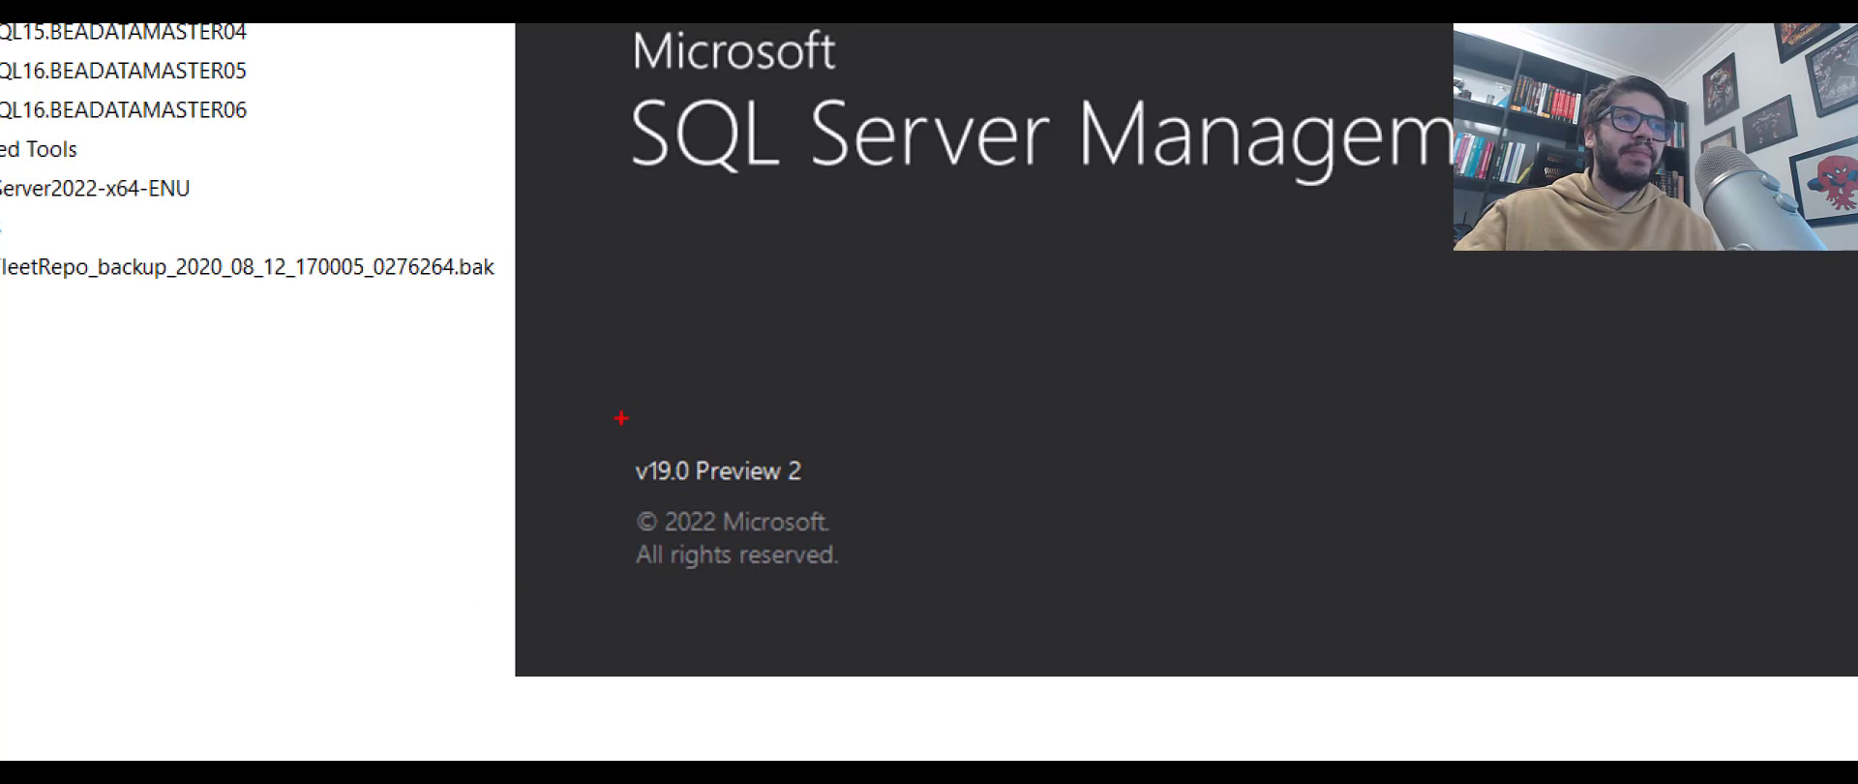
left_click_drag(620, 418, 871, 503)
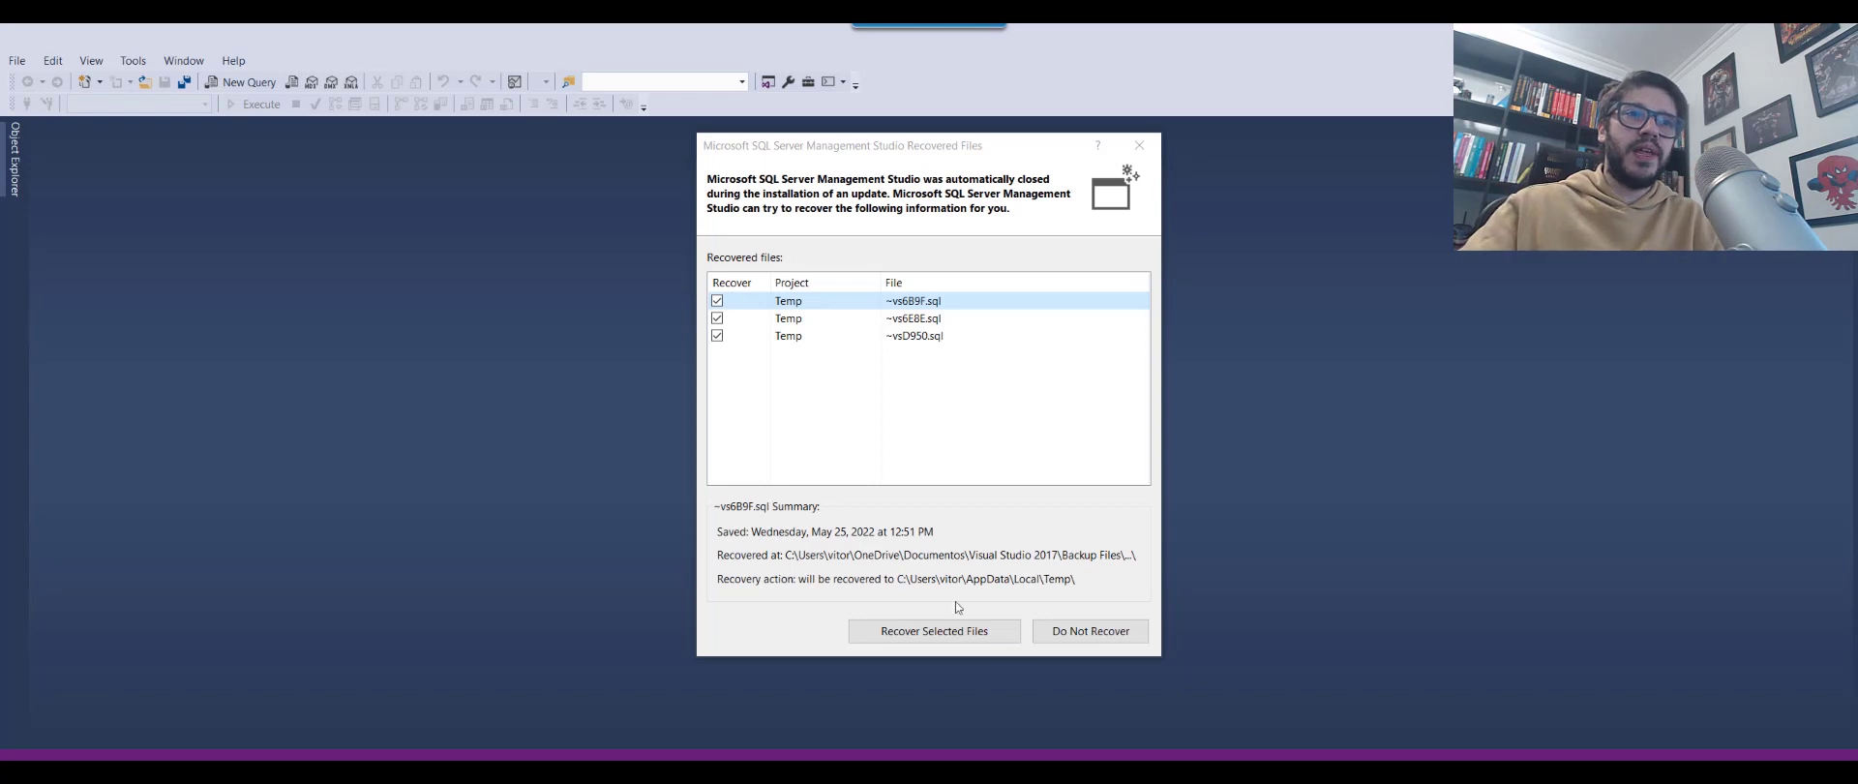
left_click(1089, 636)
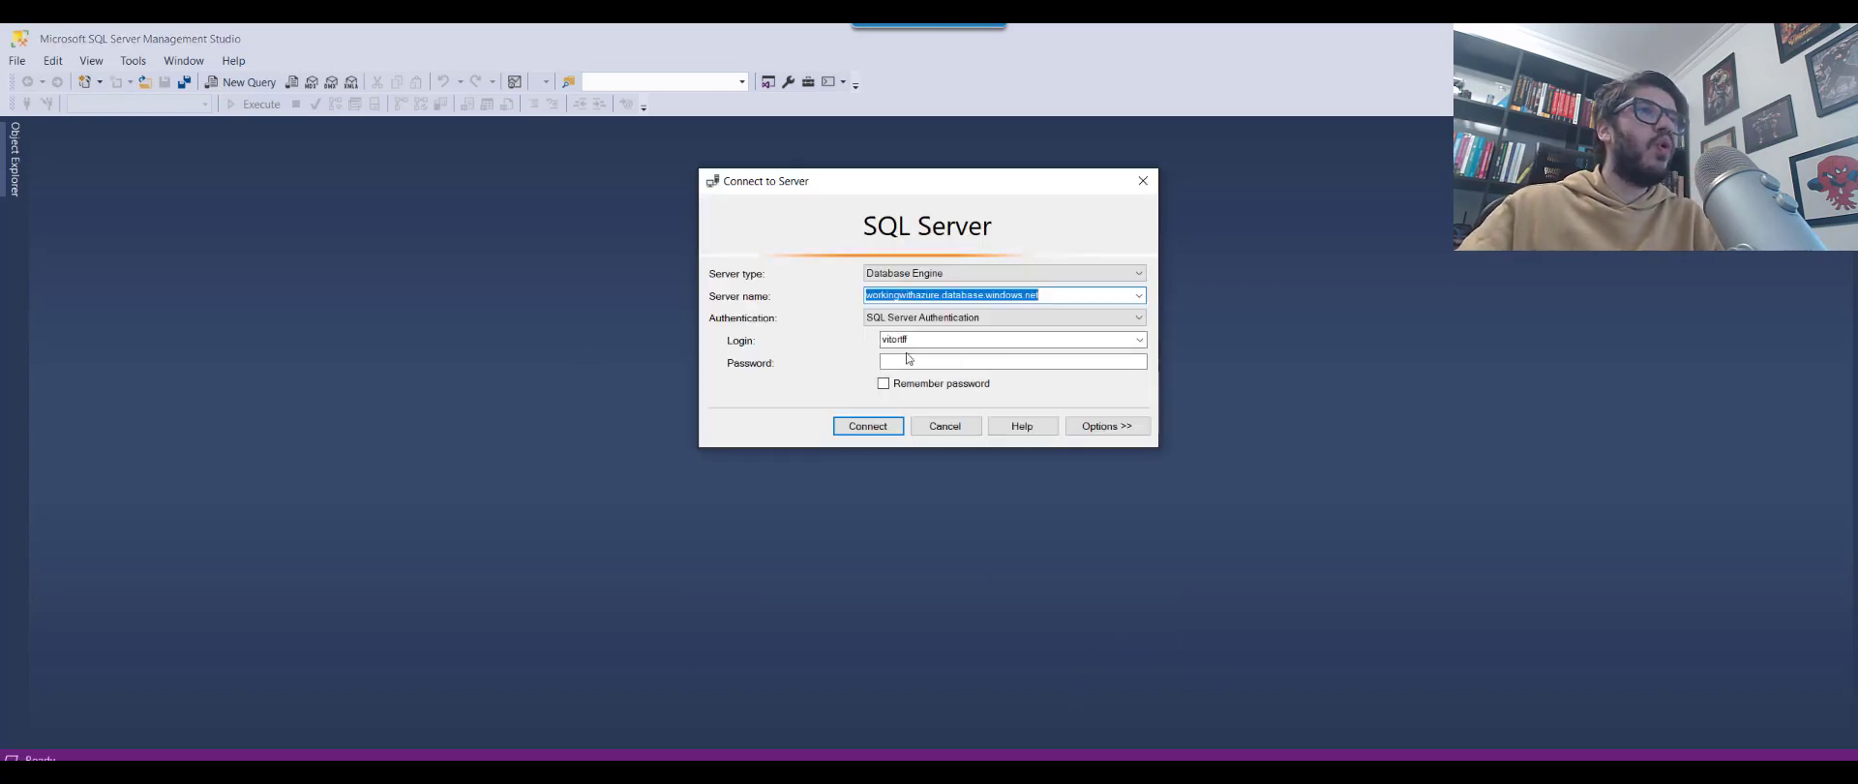
- Connect to the Database Engine instance VITADB\BEADATAMASTER06 using Windows Authentication
left_click(1140, 295)
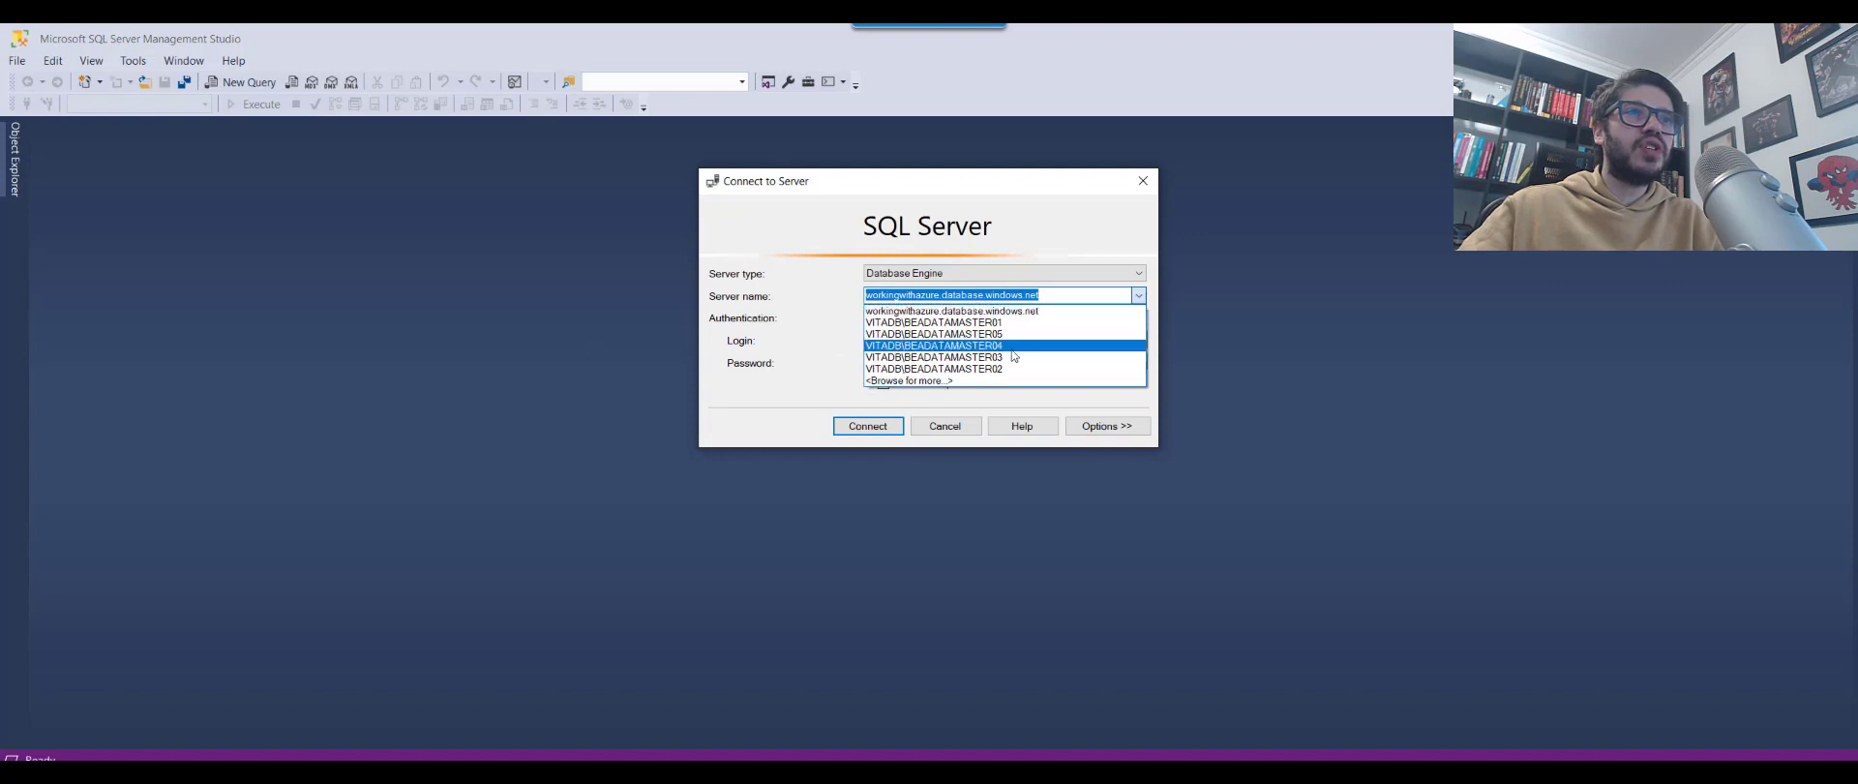
left_click(1016, 329)
left_click(1021, 293)
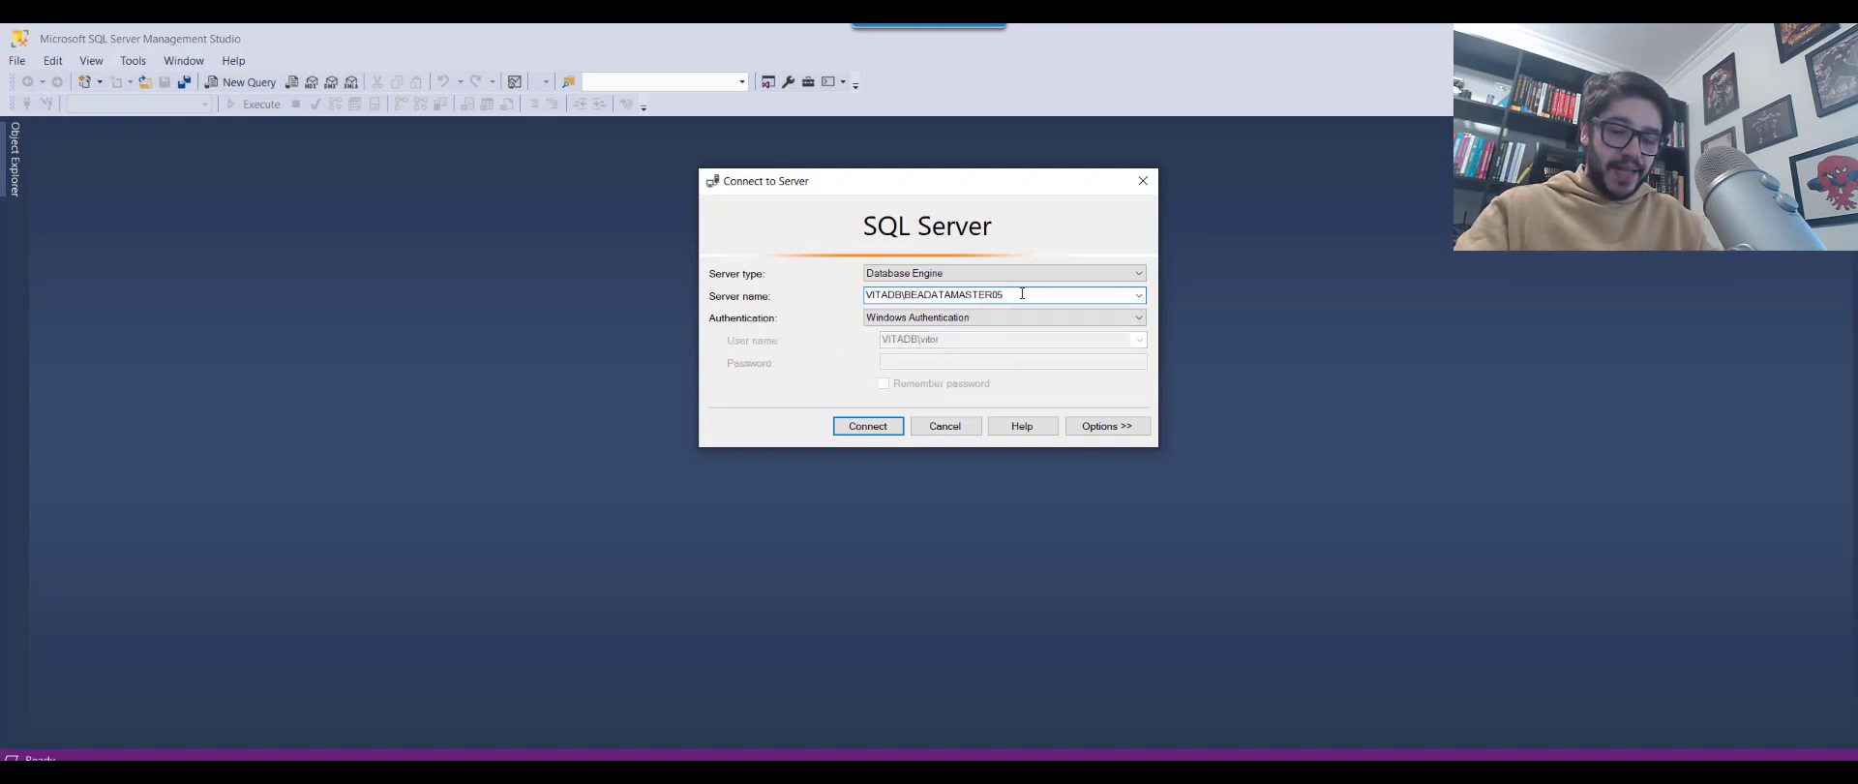
key("Return")
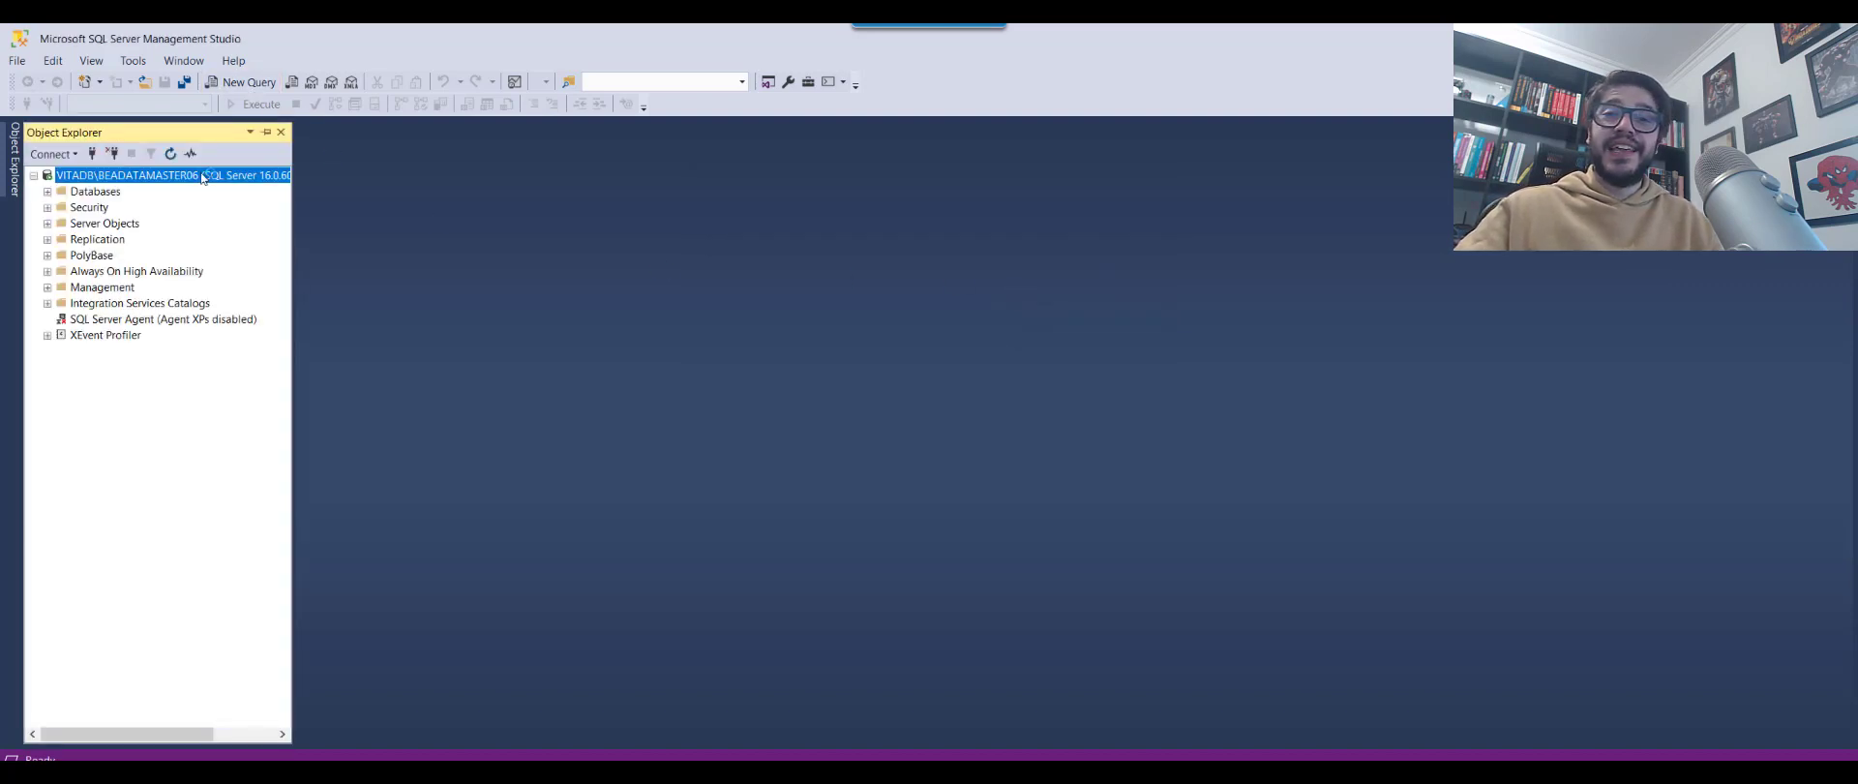
left_click(237, 84)
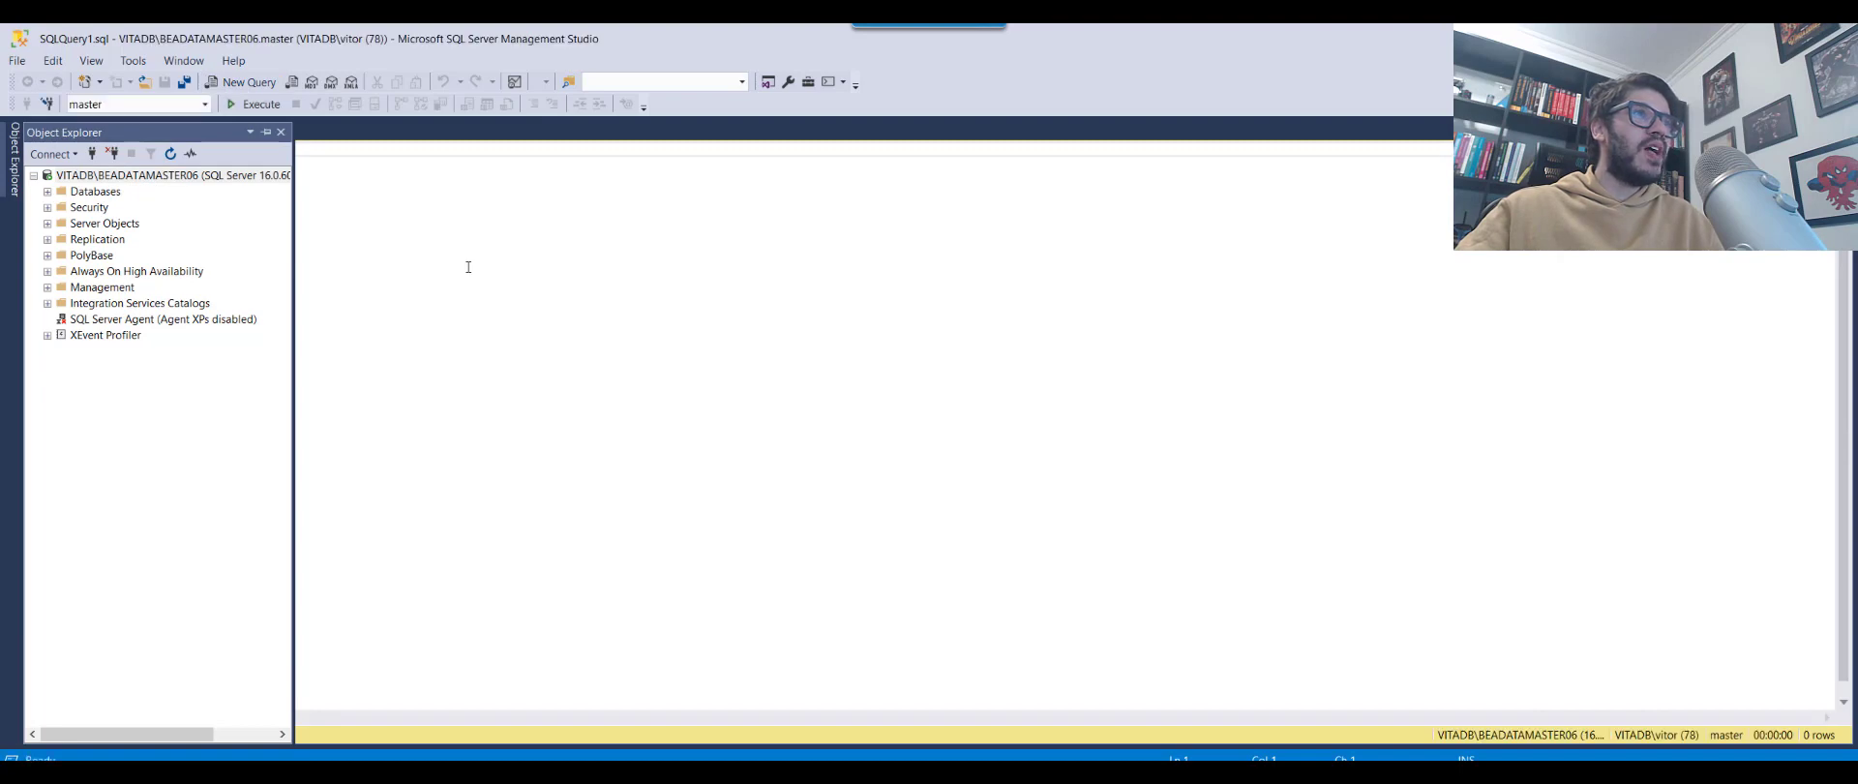
key("Caps_Lock")
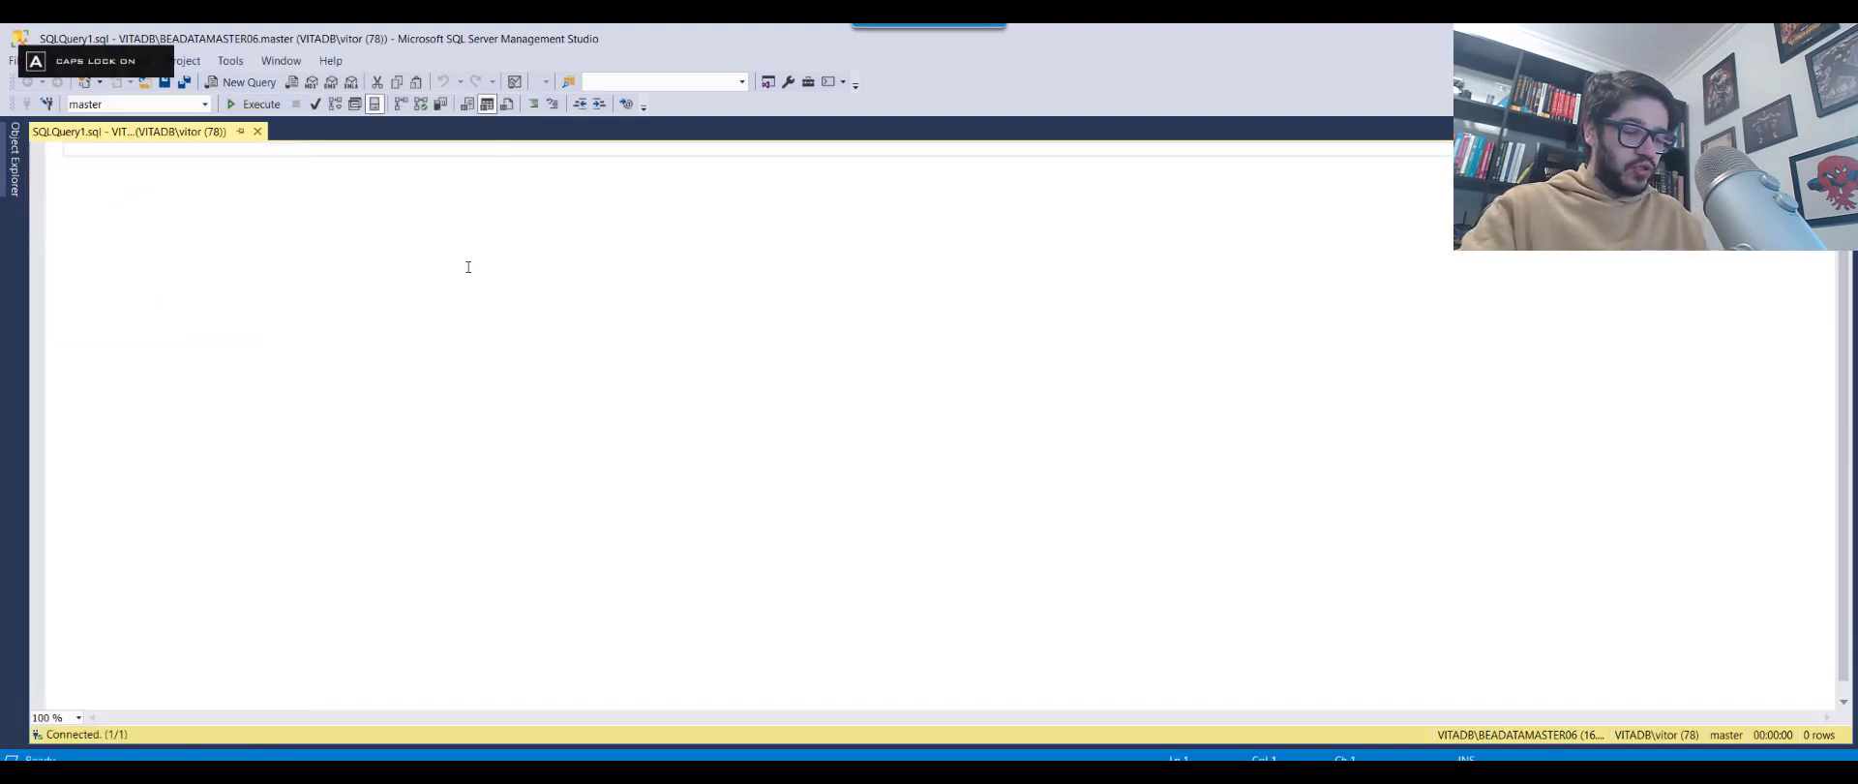
type("SELECT")
key("BackSpace")
key("BackSpace")
key("BackSpace")
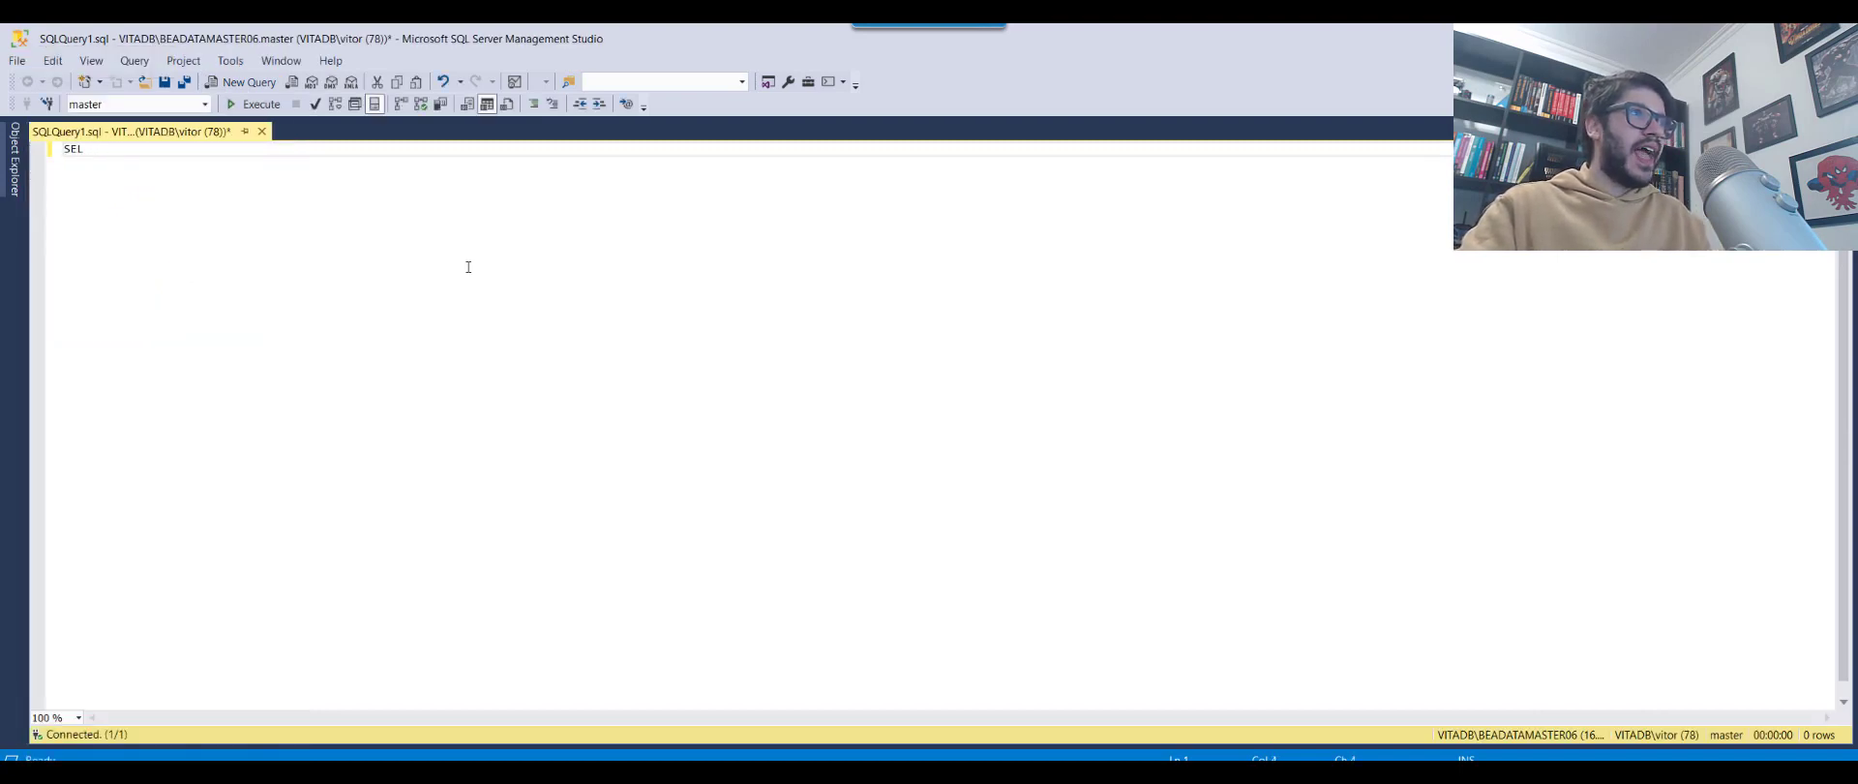
type("ECT @@VERSION")
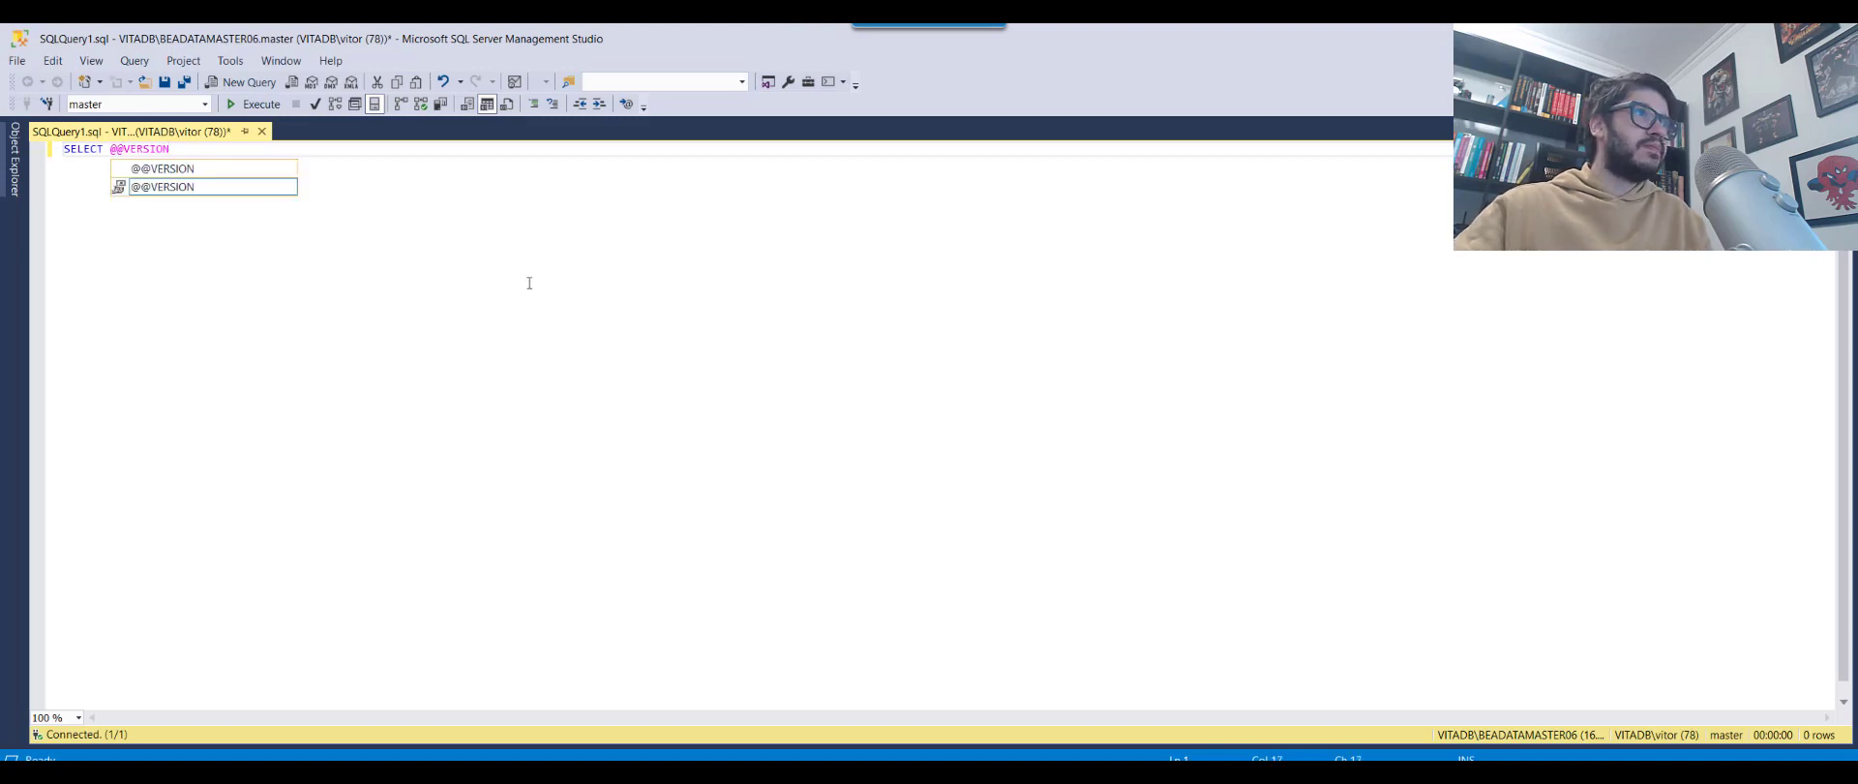
key("Escape")
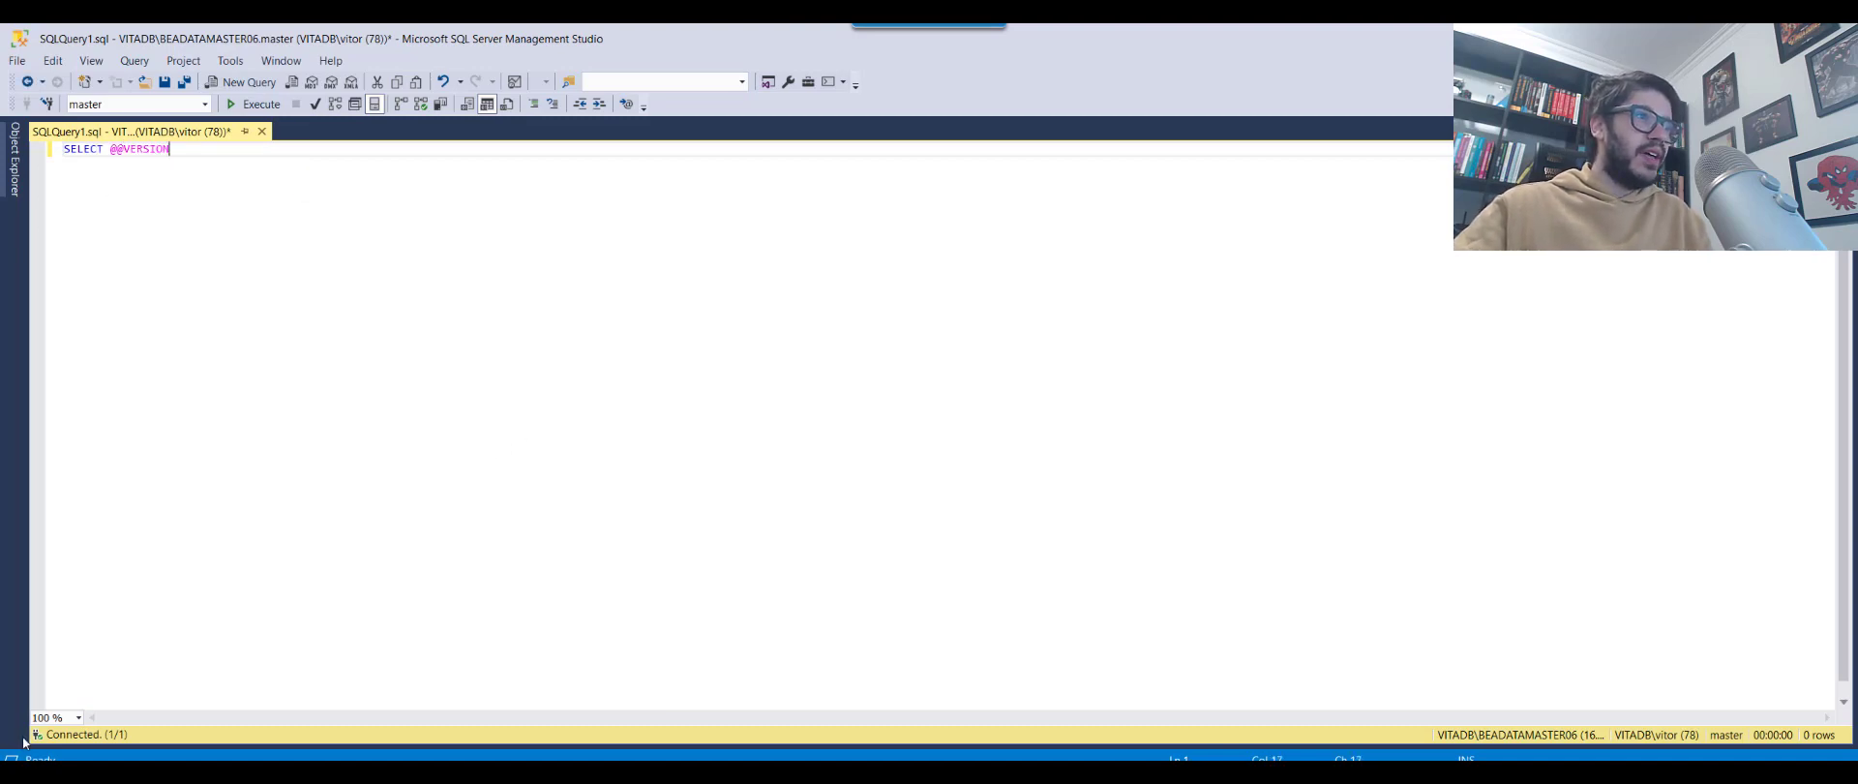
- Set the query editor's zoom to 200 %
left_click(77, 718)
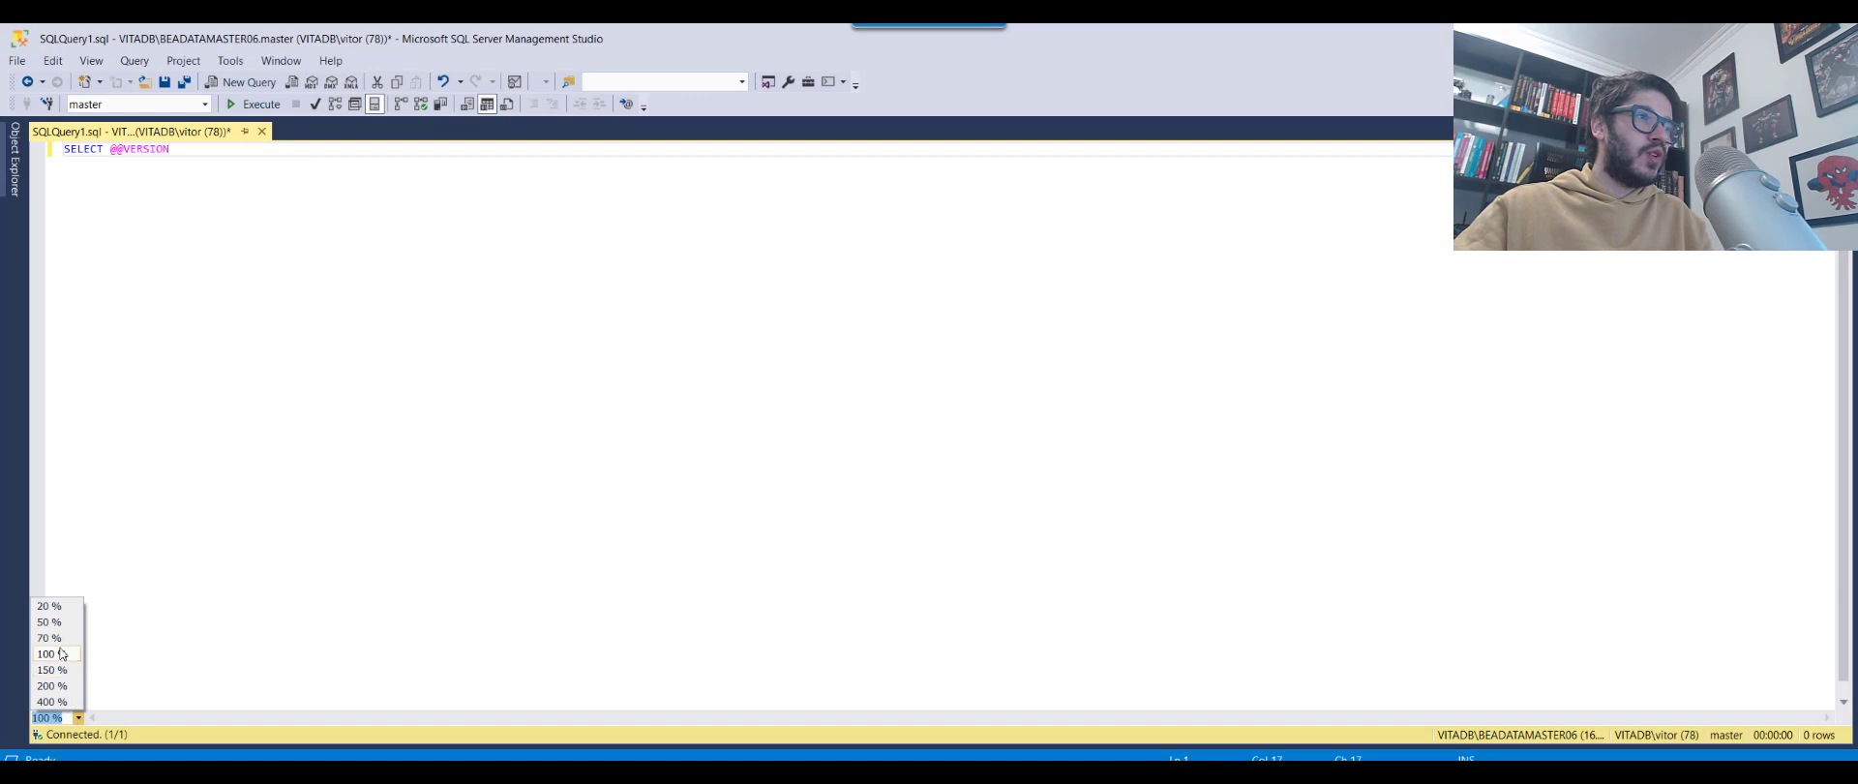
left_click(53, 685)
left_click(286, 377)
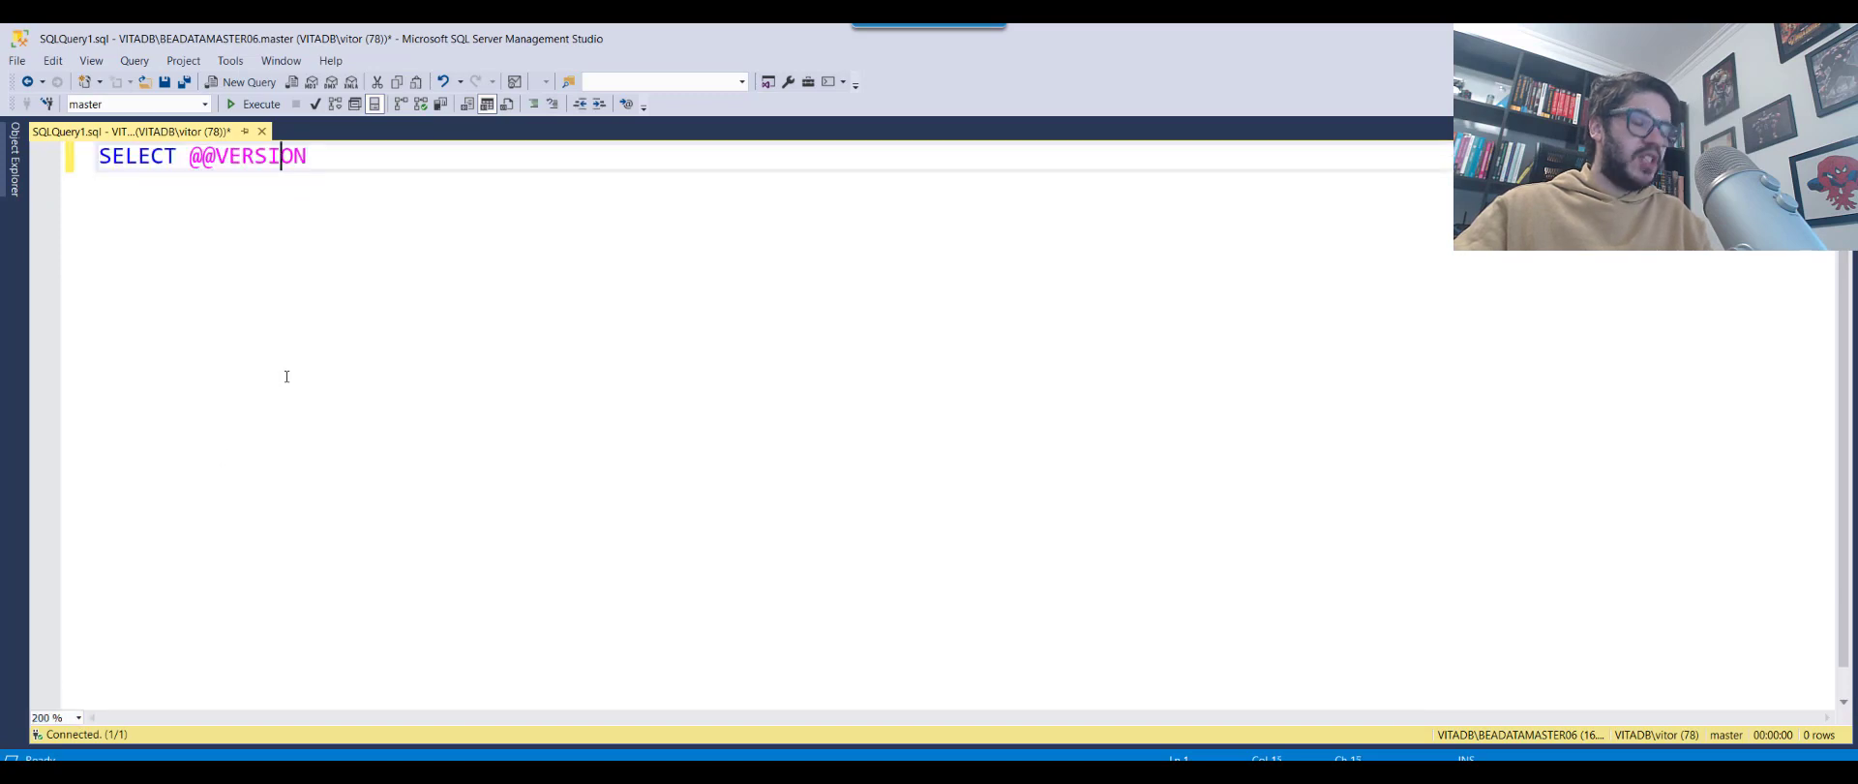
- Execute the version query, then widen the result column and enlarge the results area to read the full version string
key("F5")
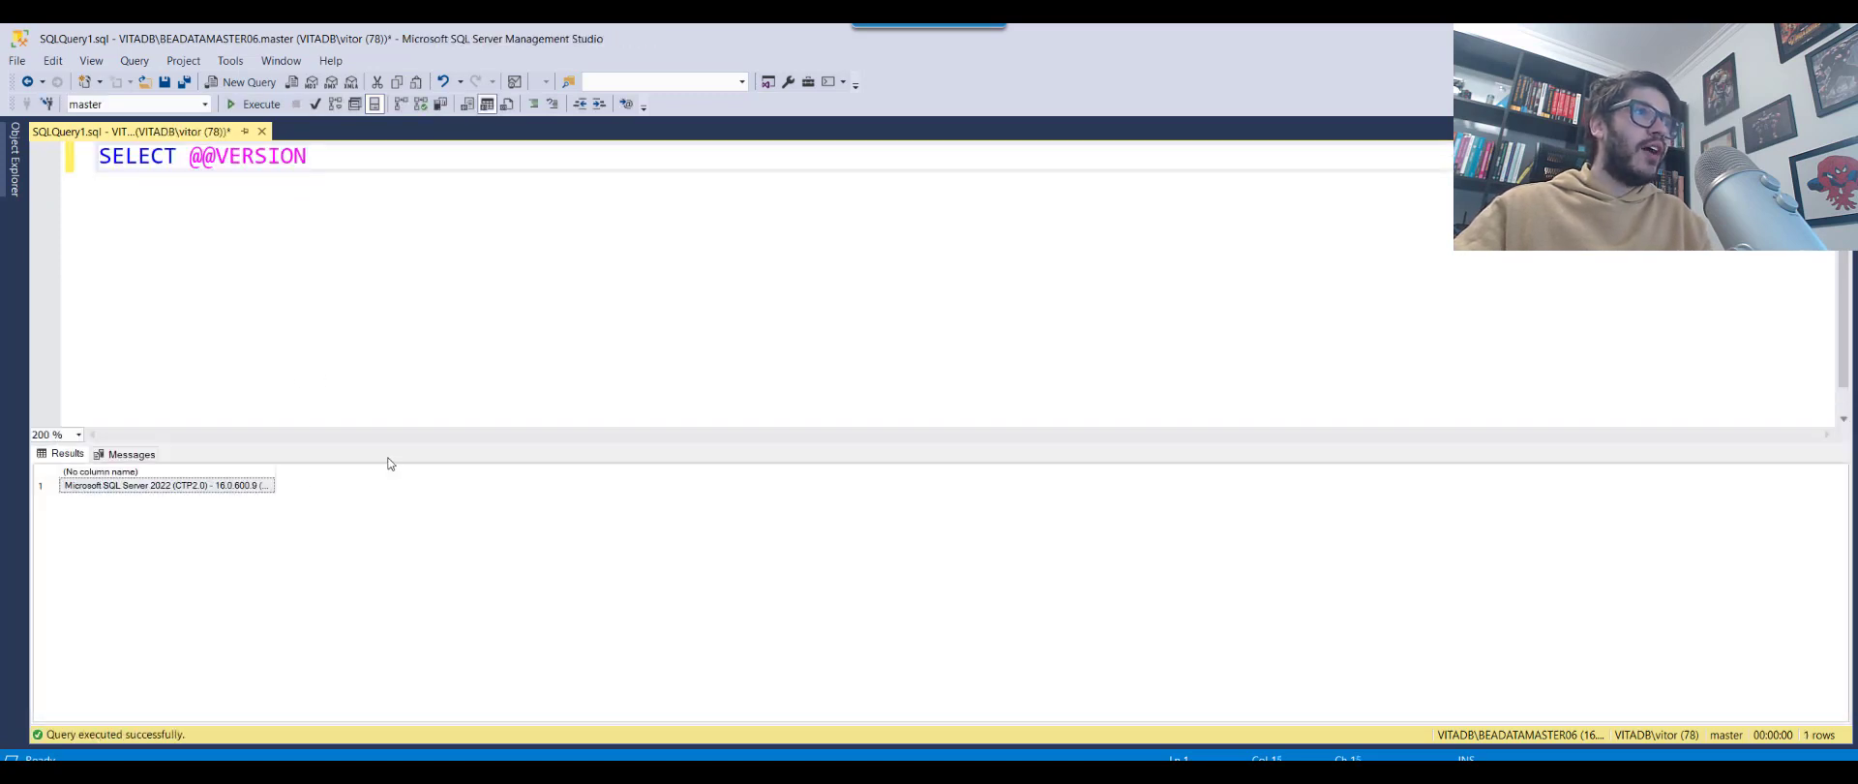
left_click_drag(276, 472, 877, 474)
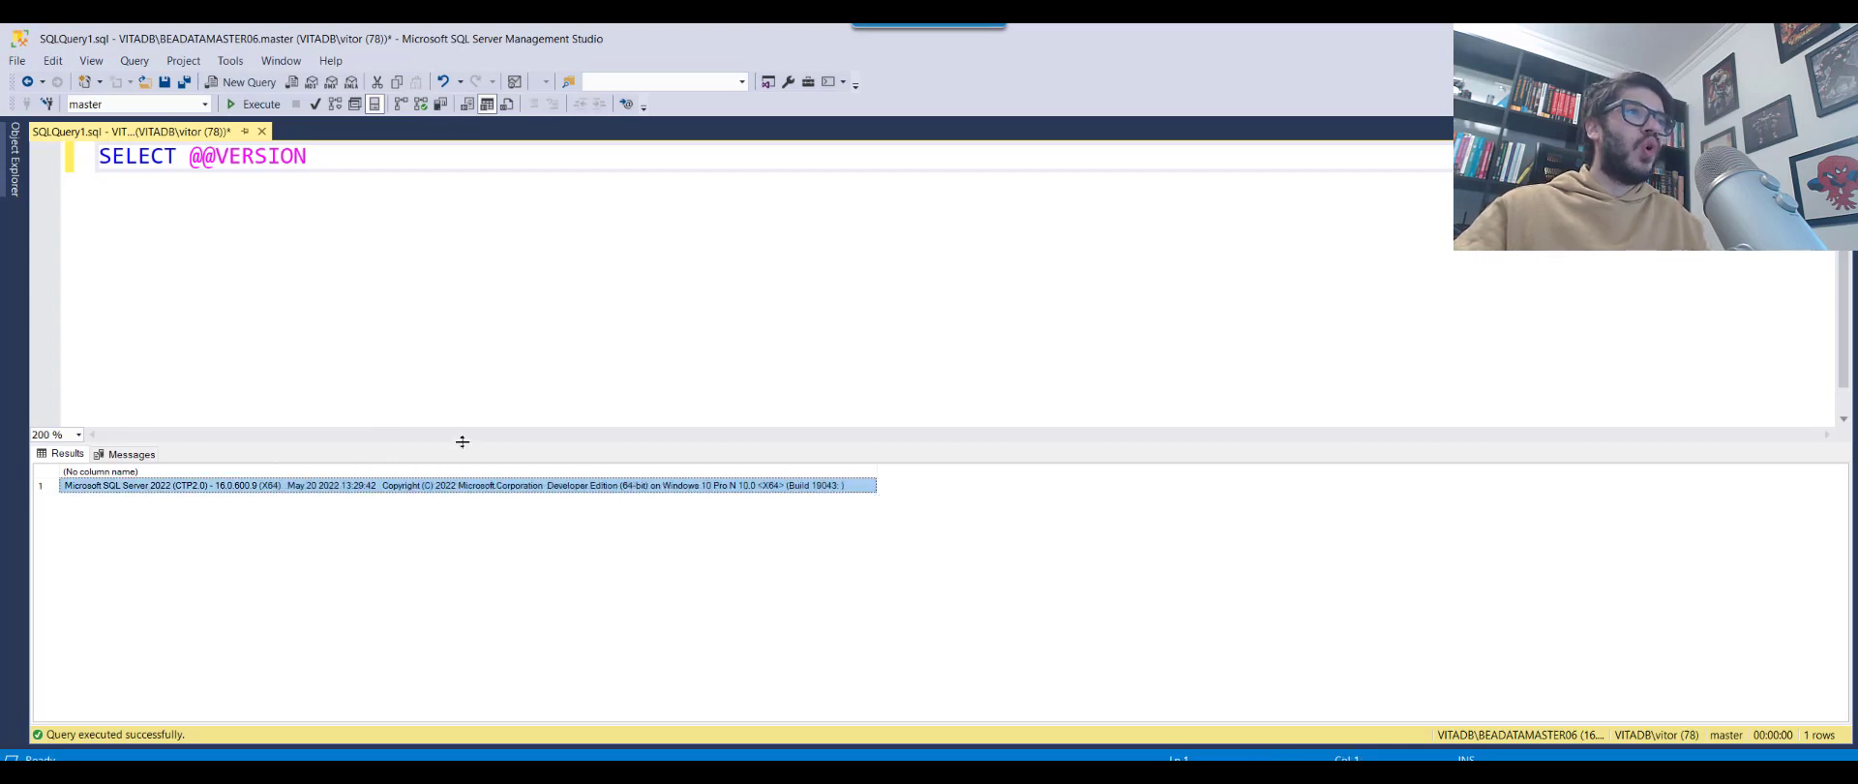
left_click_drag(459, 444, 451, 220)
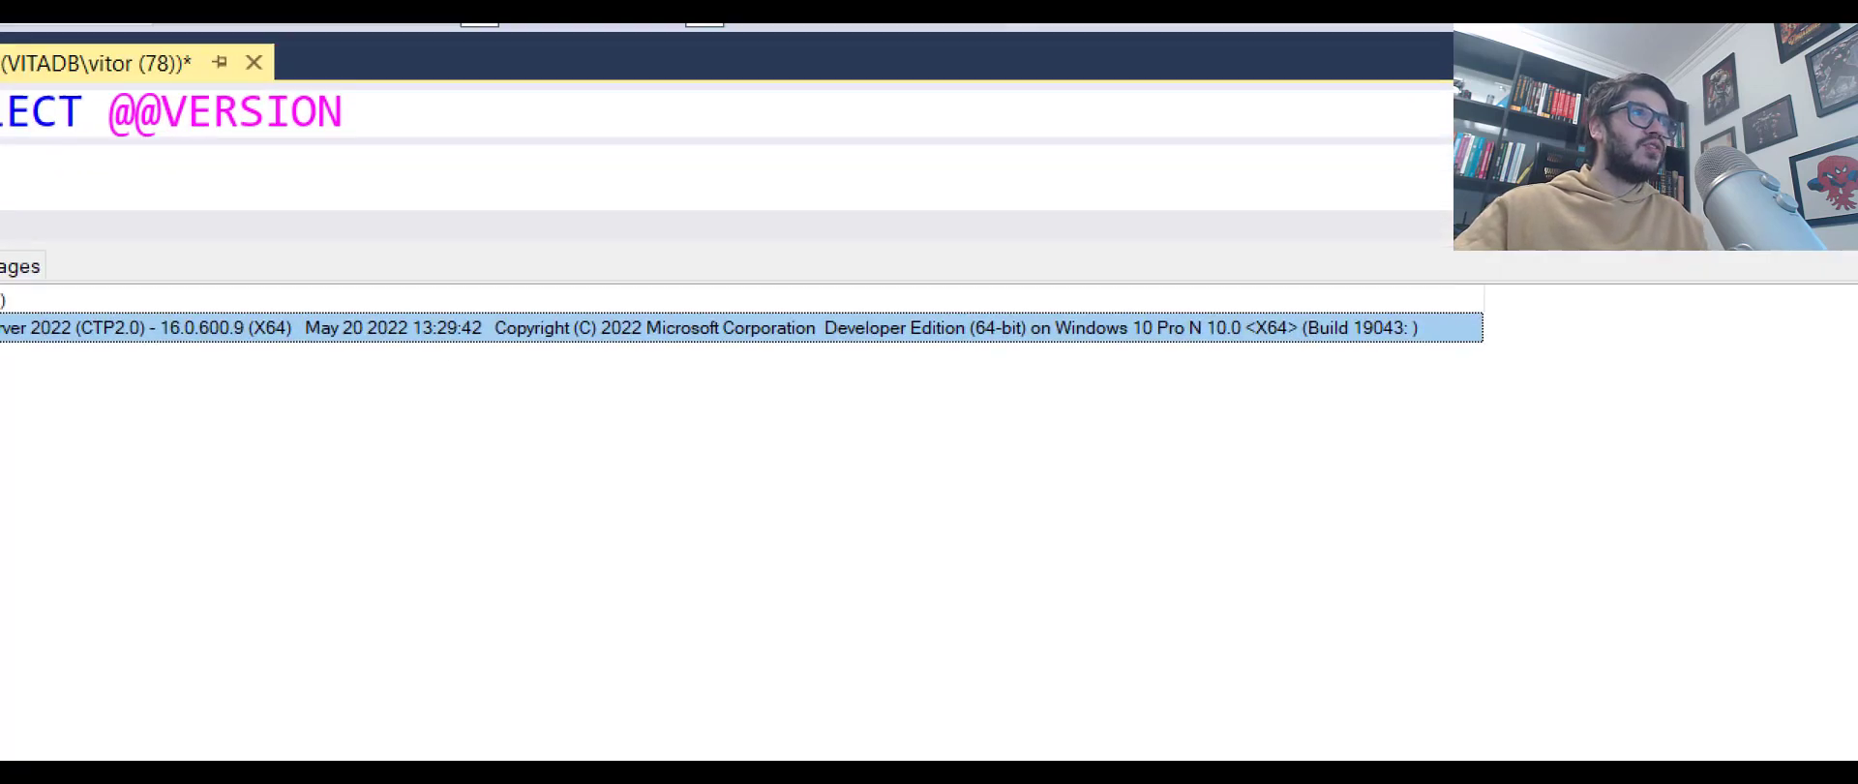